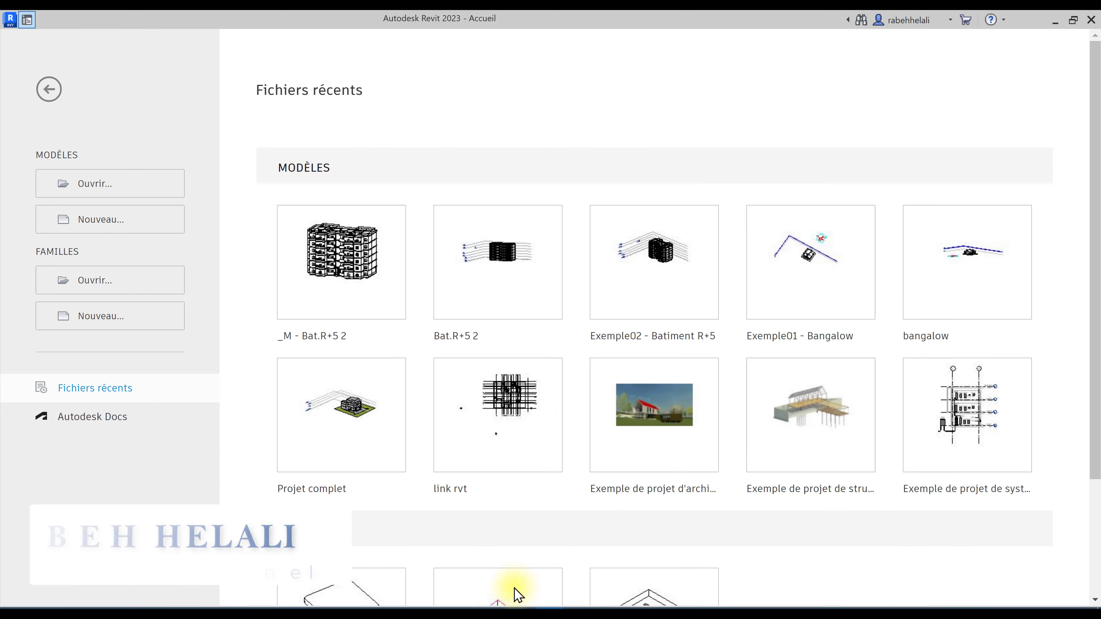
Step: Create project template Gabarit2 from Gabarit de construction, opening its Niveau 1 plan
click(123, 229)
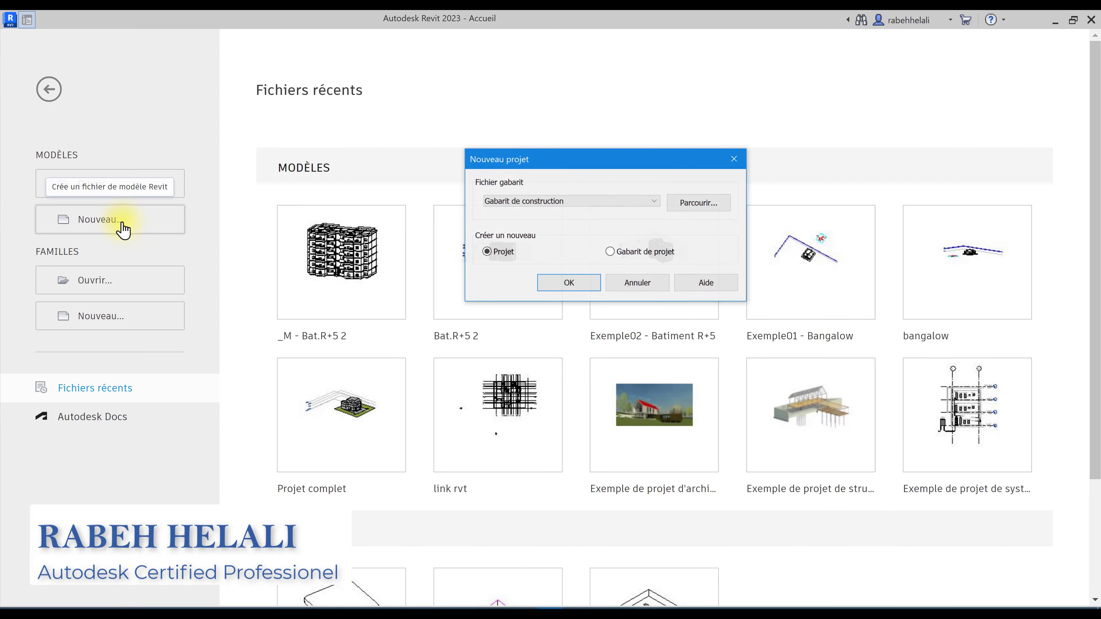
click(564, 201)
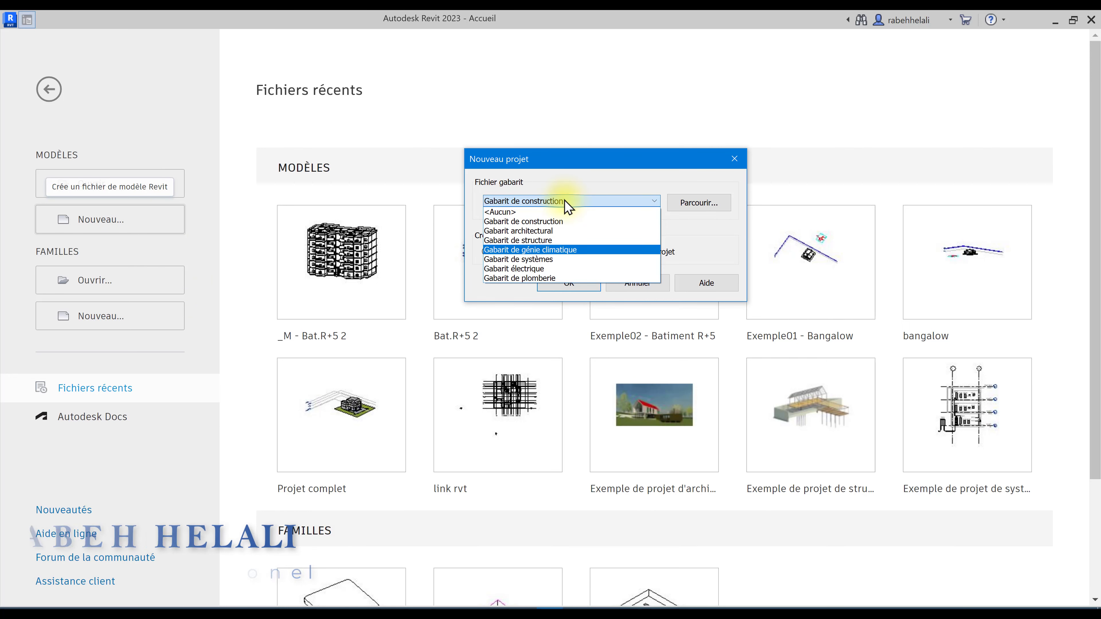
click(567, 184)
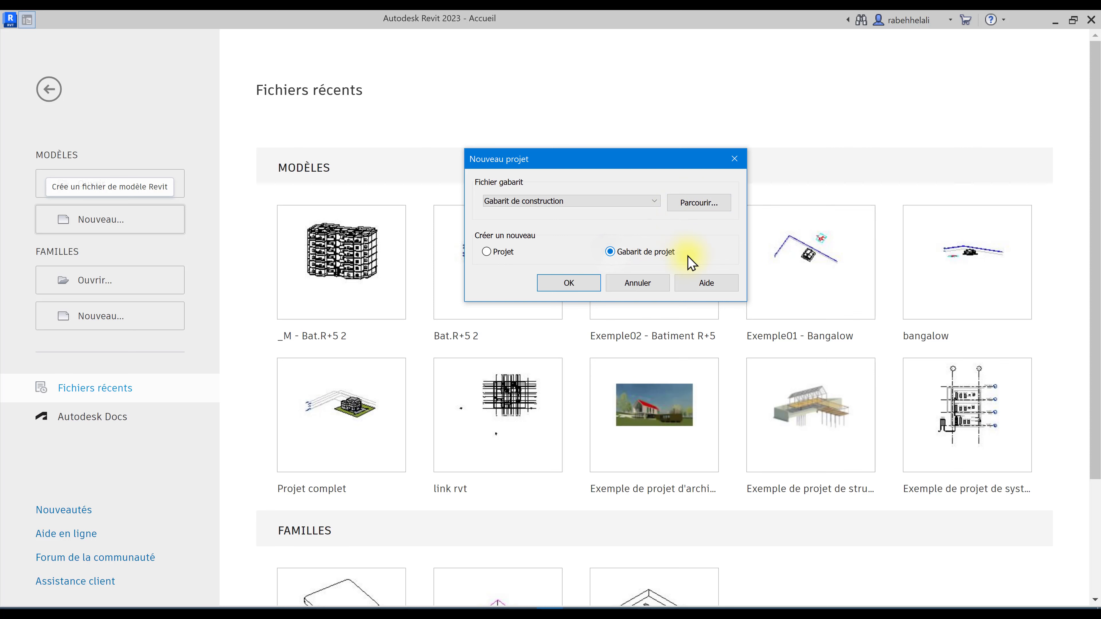
click(645, 202)
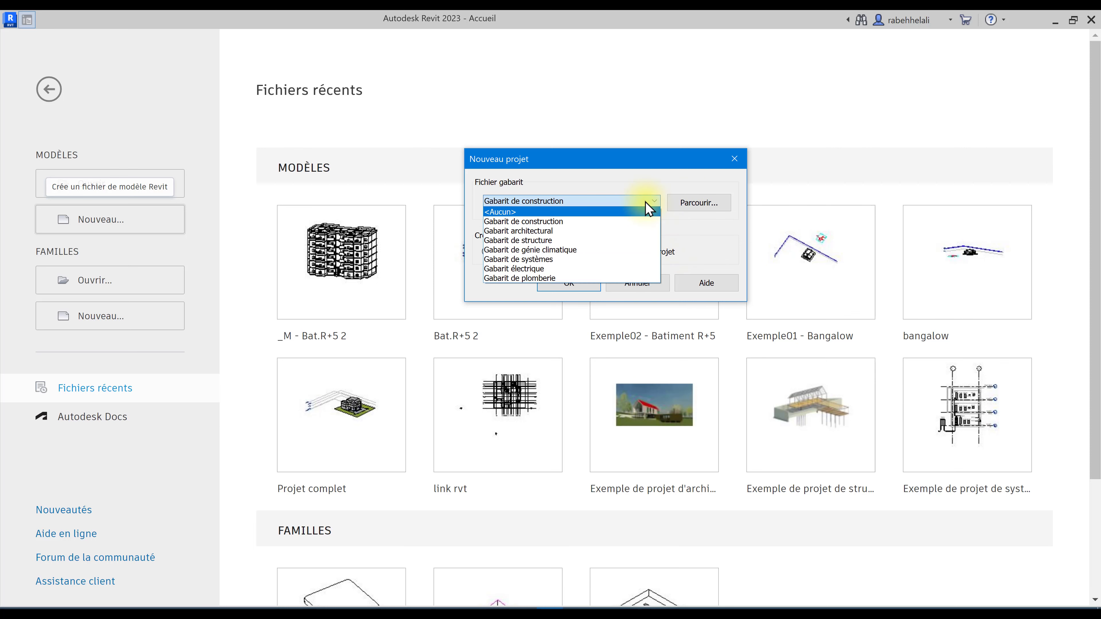
click(589, 182)
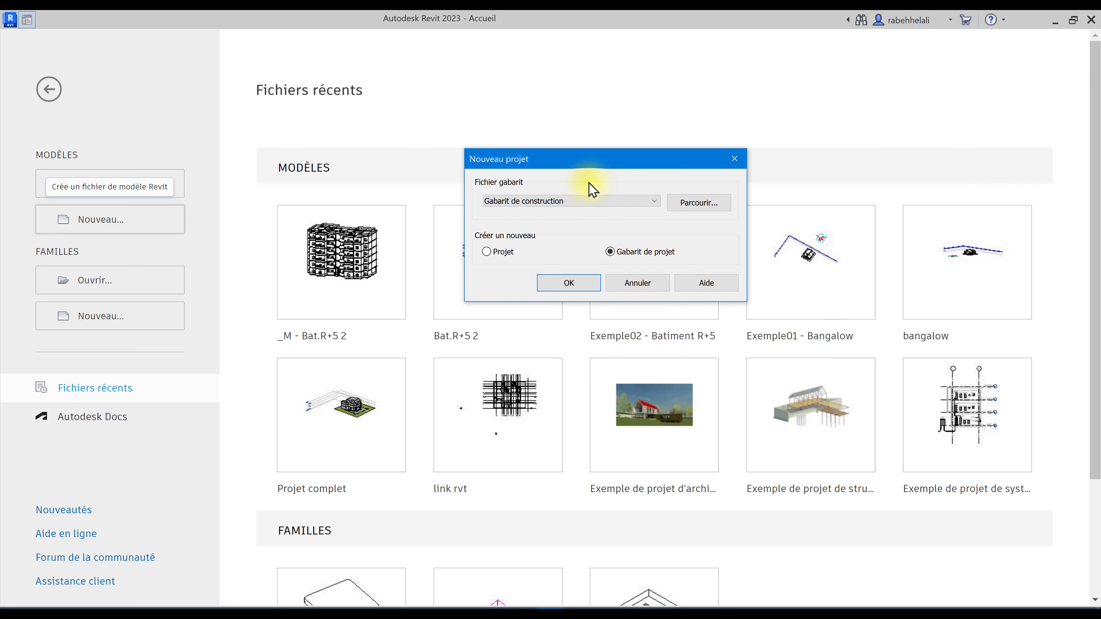
click(591, 200)
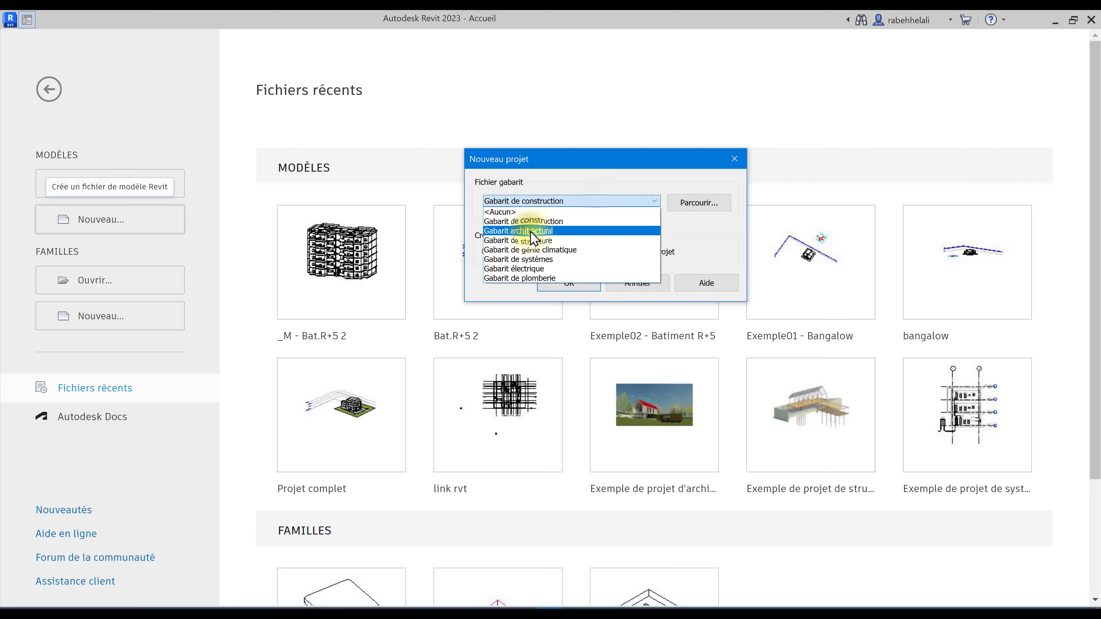
click(533, 232)
click(597, 202)
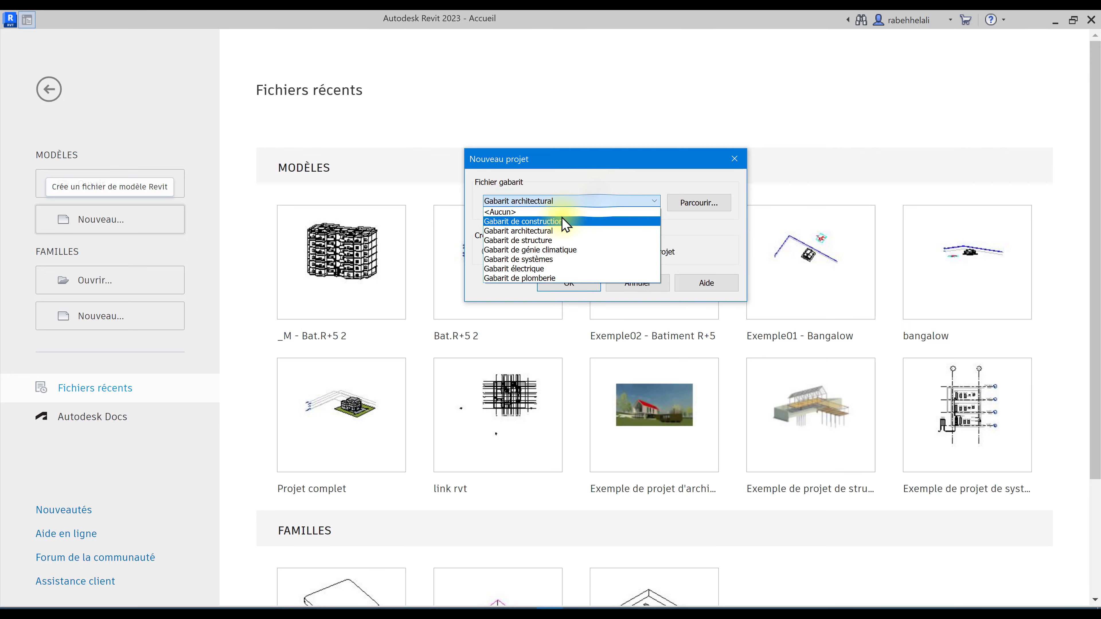
click(550, 230)
click(583, 283)
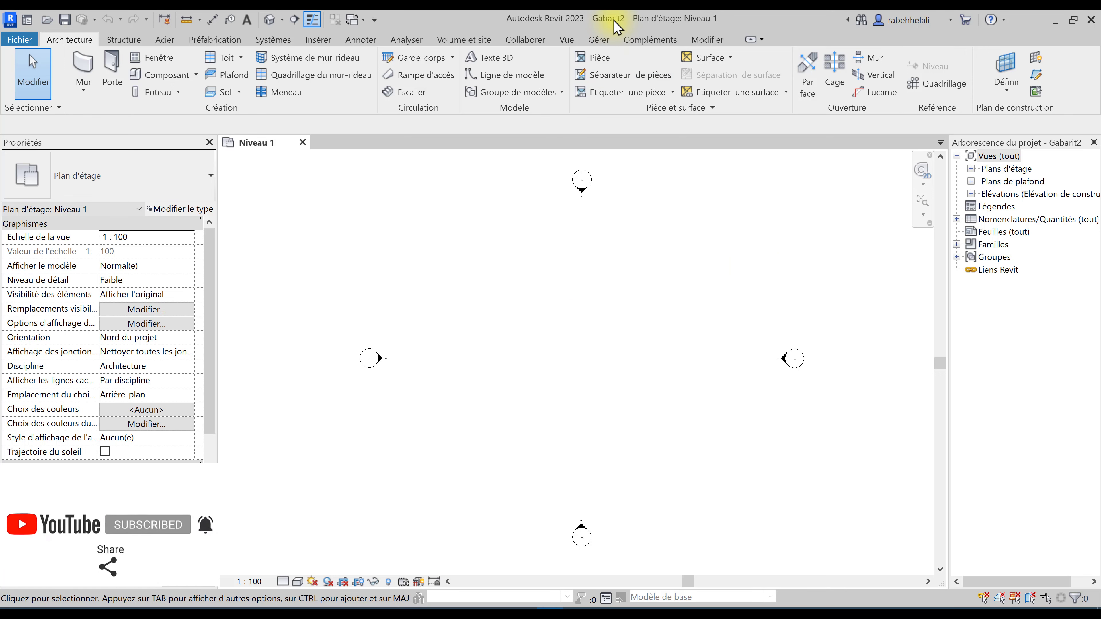
Step: Expand and collapse Gabarit2's floor plan list, then return to the Home page
click(999, 156)
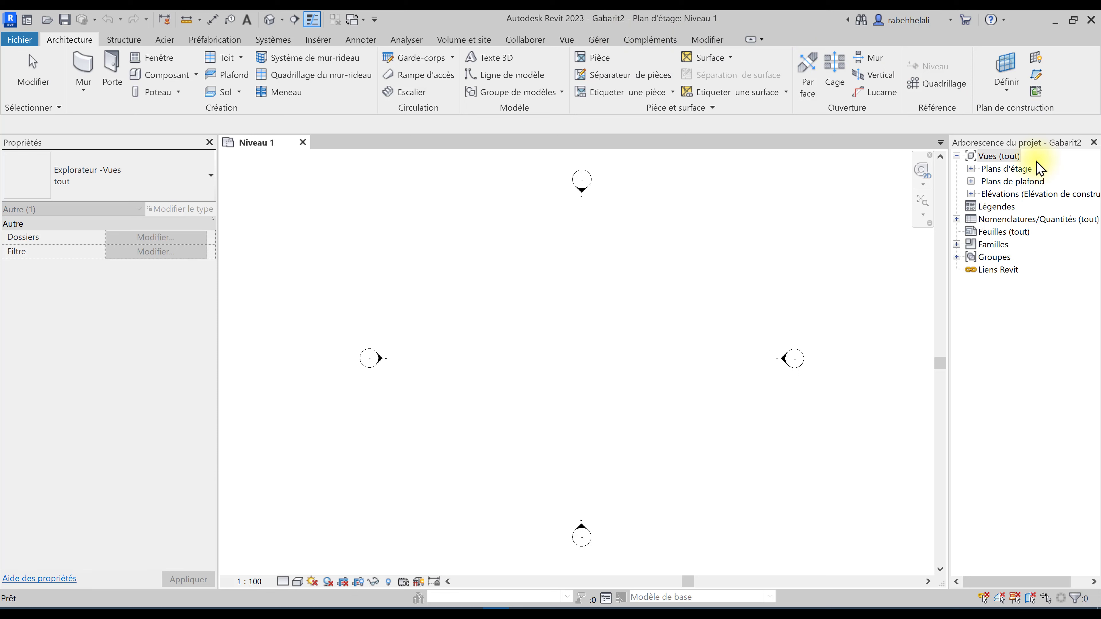
click(970, 168)
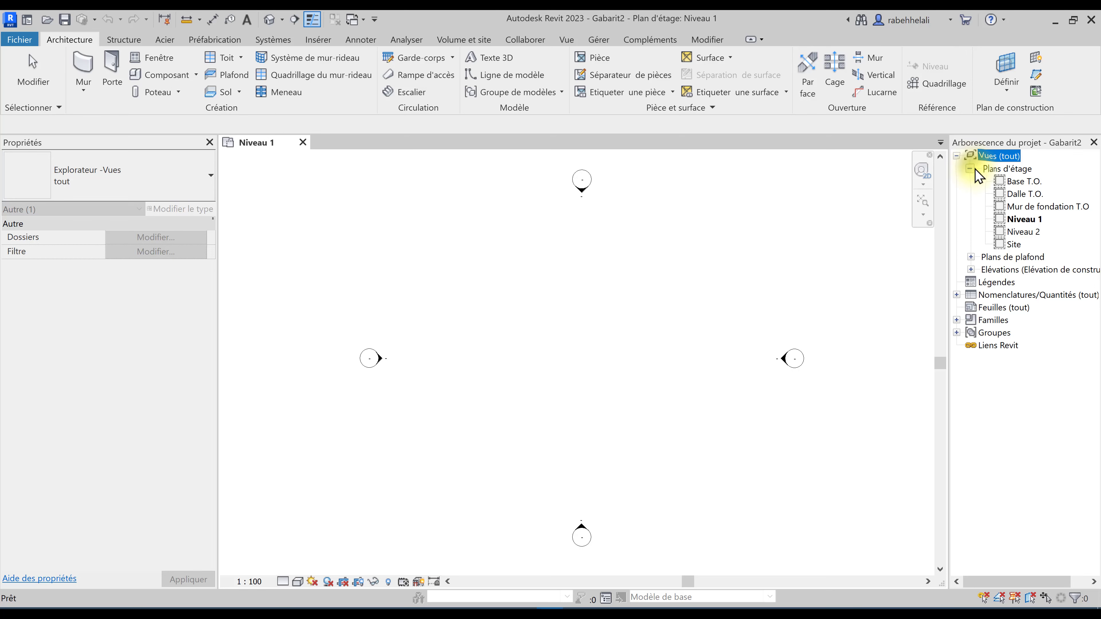
click(971, 169)
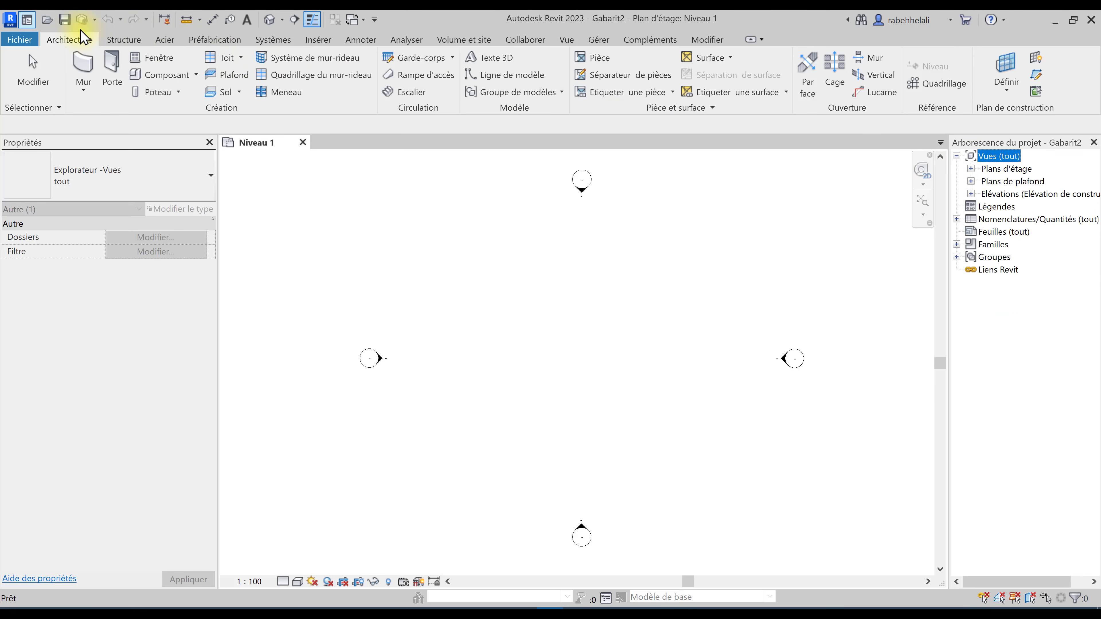
click(27, 20)
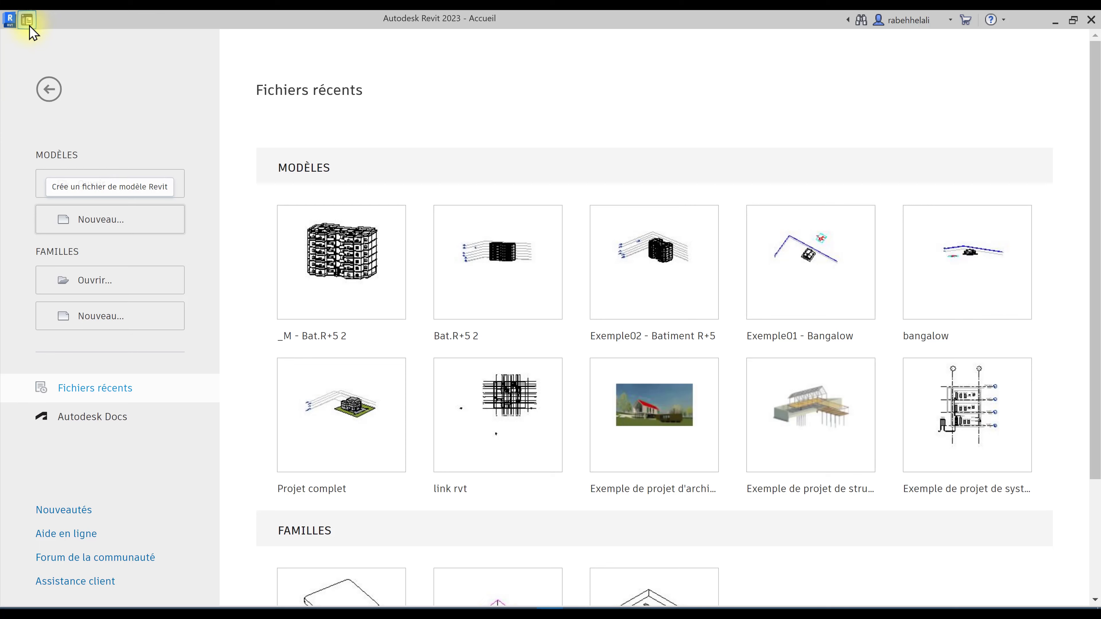
Step: Create project template Gabarit3 from Gabarit architectural, opening its Niveau 0 plan
click(100, 219)
click(577, 203)
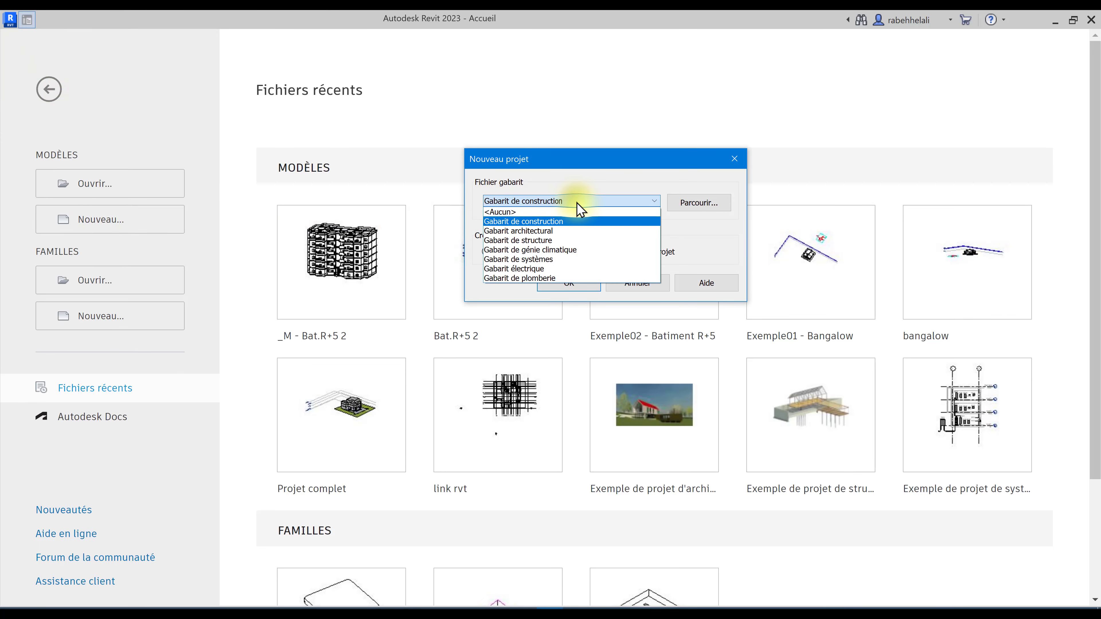
click(521, 231)
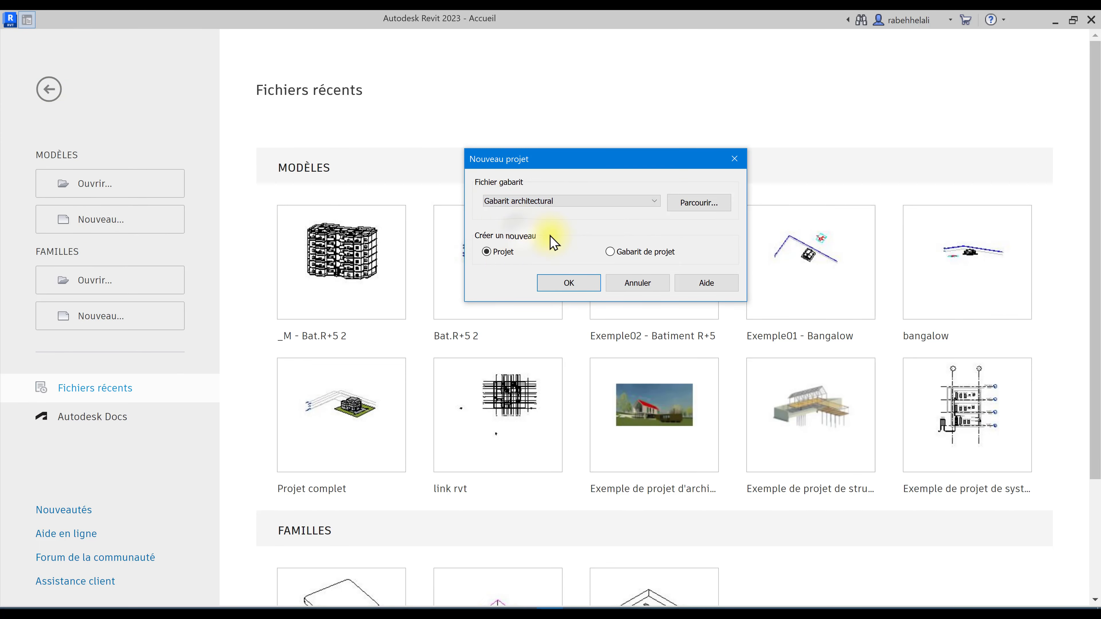
click(638, 252)
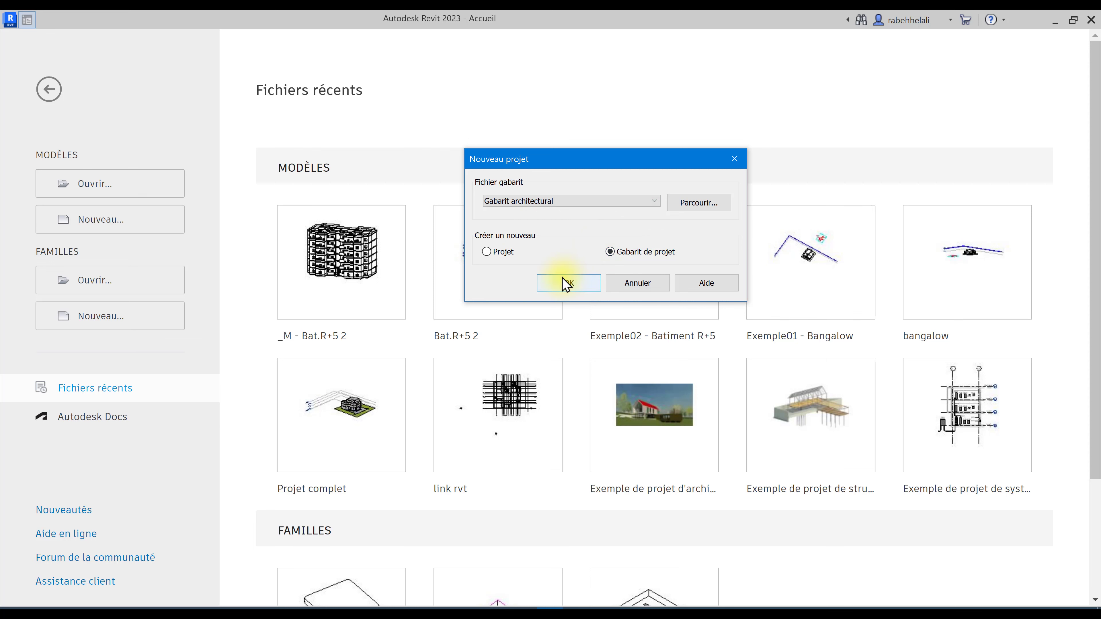
click(559, 201)
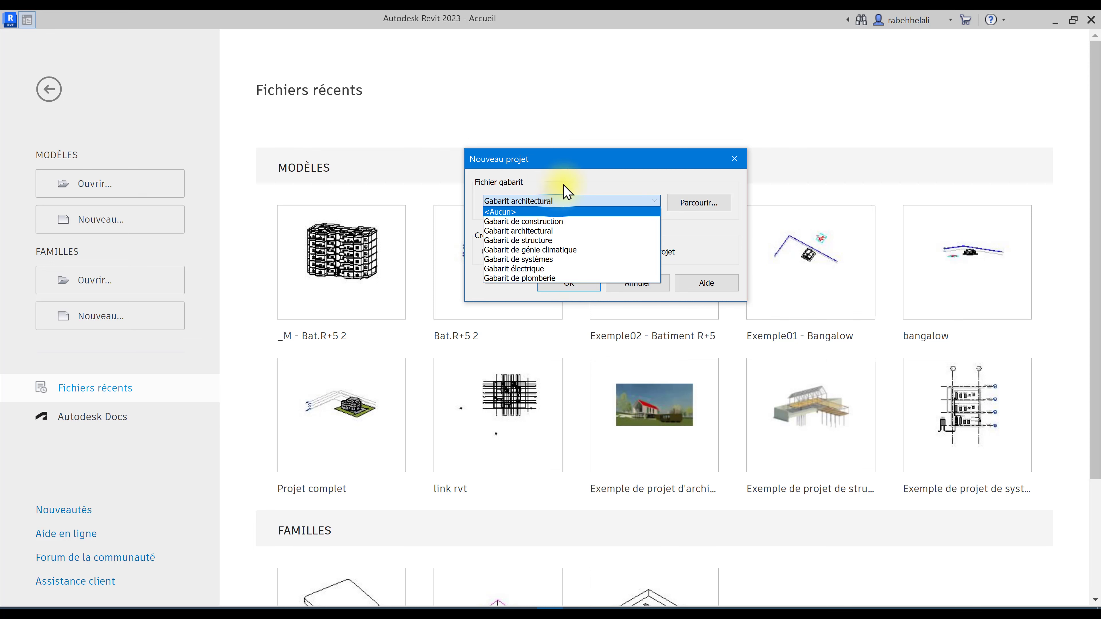
click(571, 200)
click(579, 281)
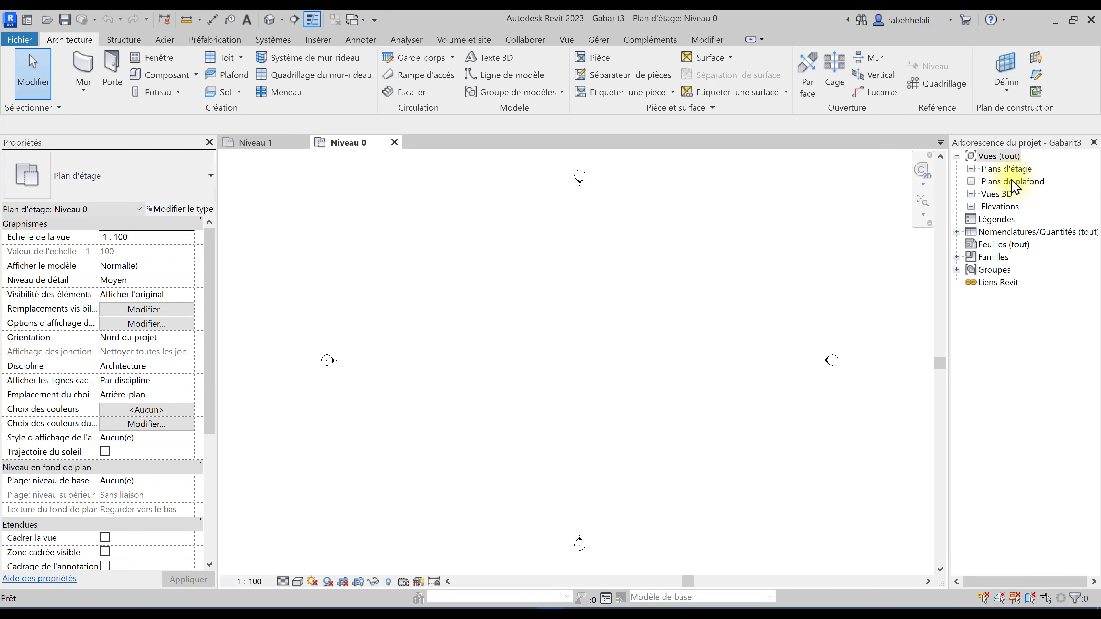
Step: Expand Gabarit3's floor plans and zoom the Niveau 0 plan to fit the window
click(971, 169)
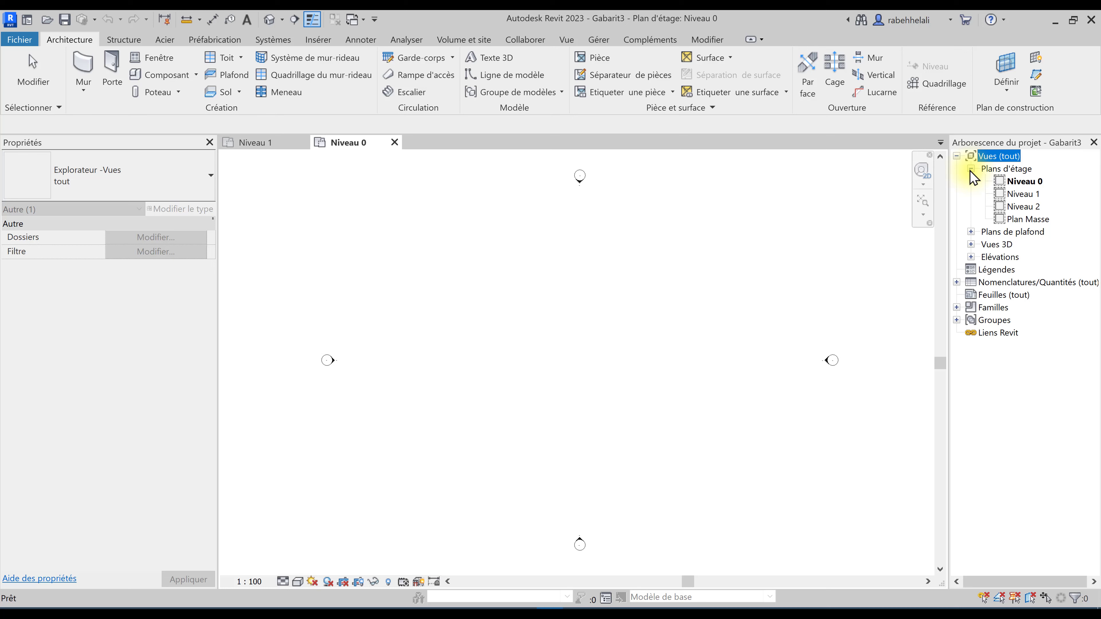
click(256, 143)
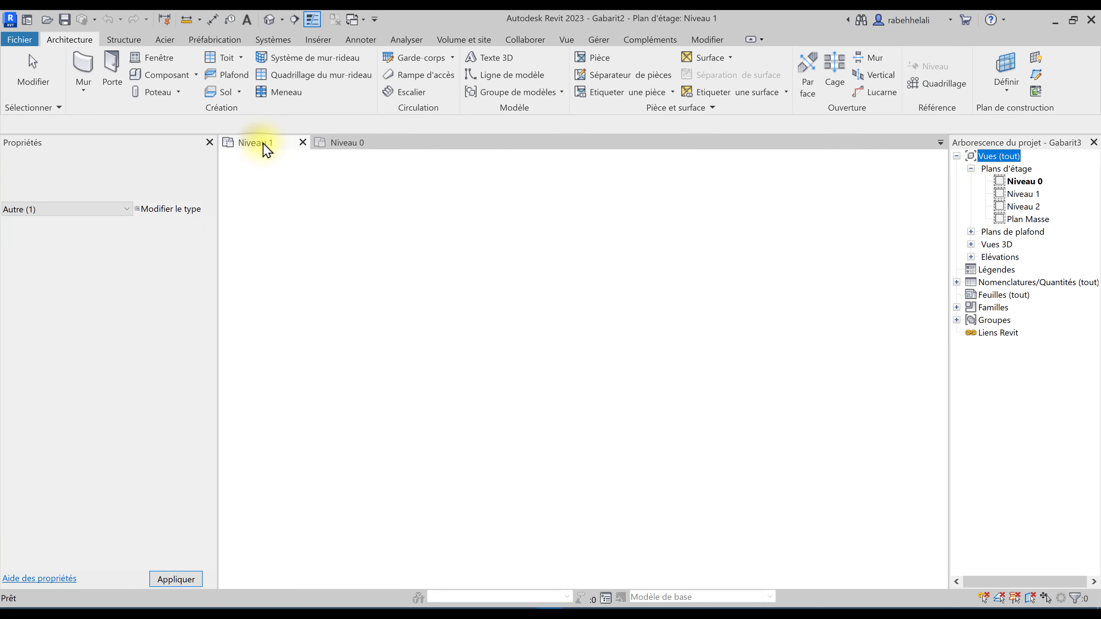
click(300, 145)
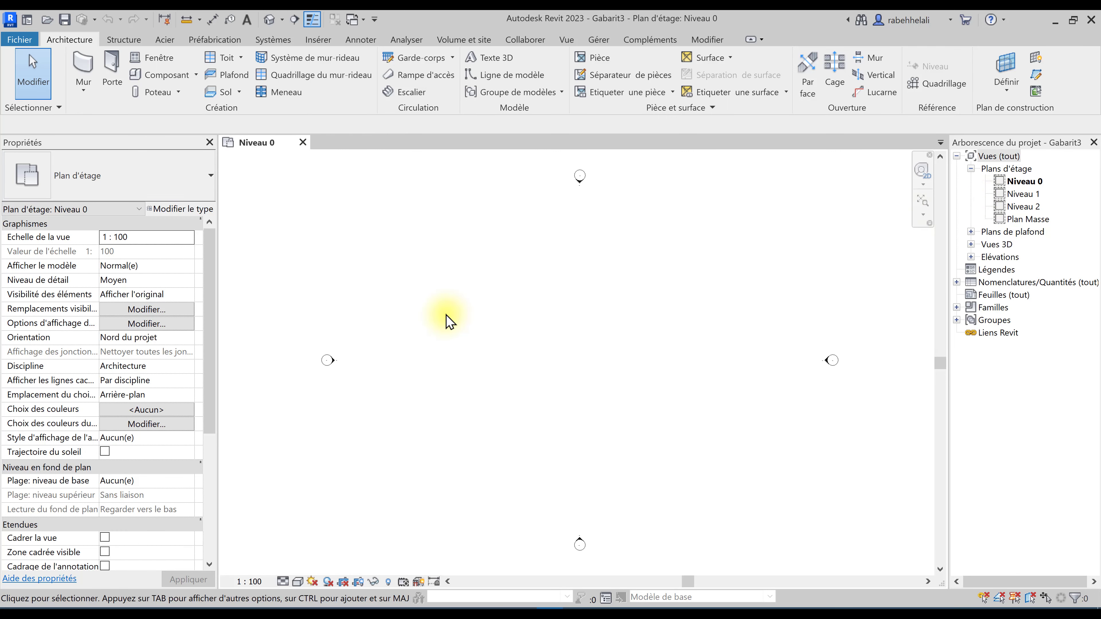
key(z)
key(f)
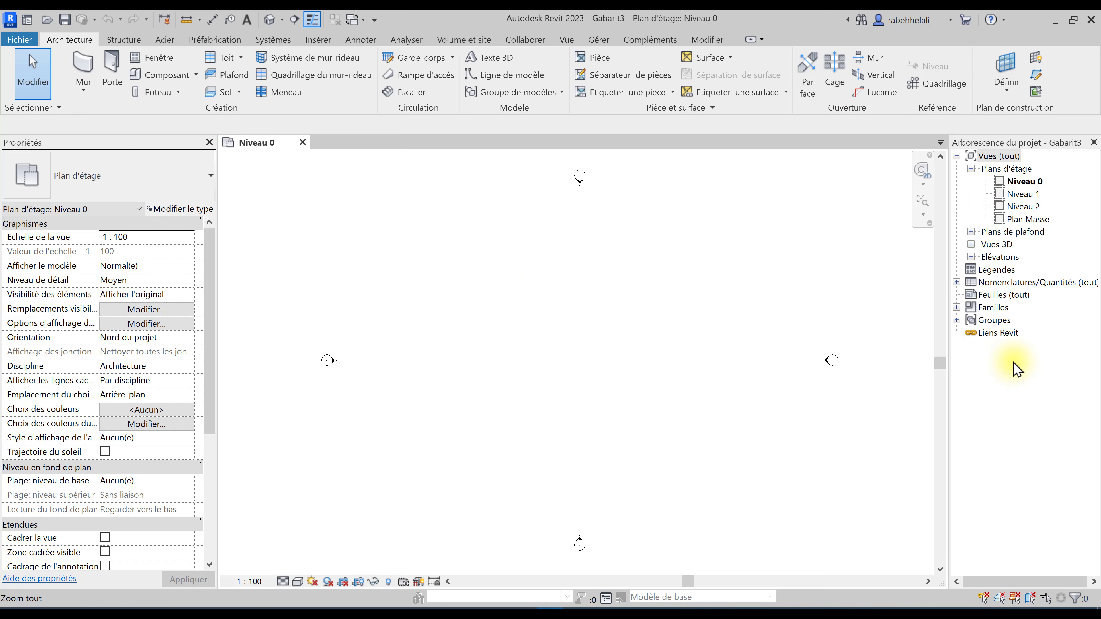
click(563, 41)
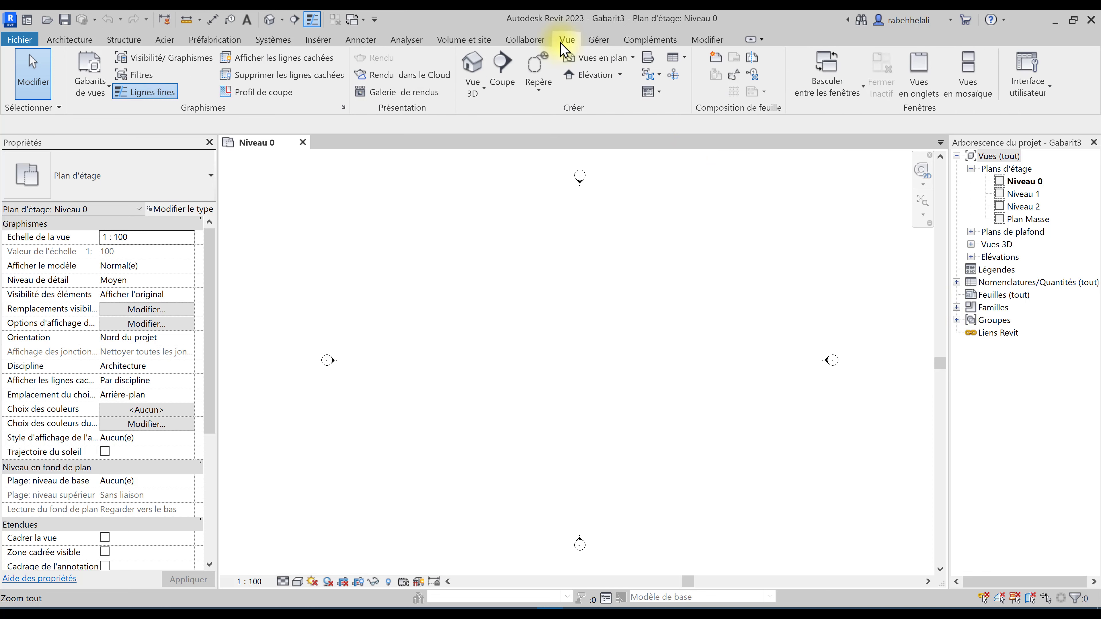
click(1031, 95)
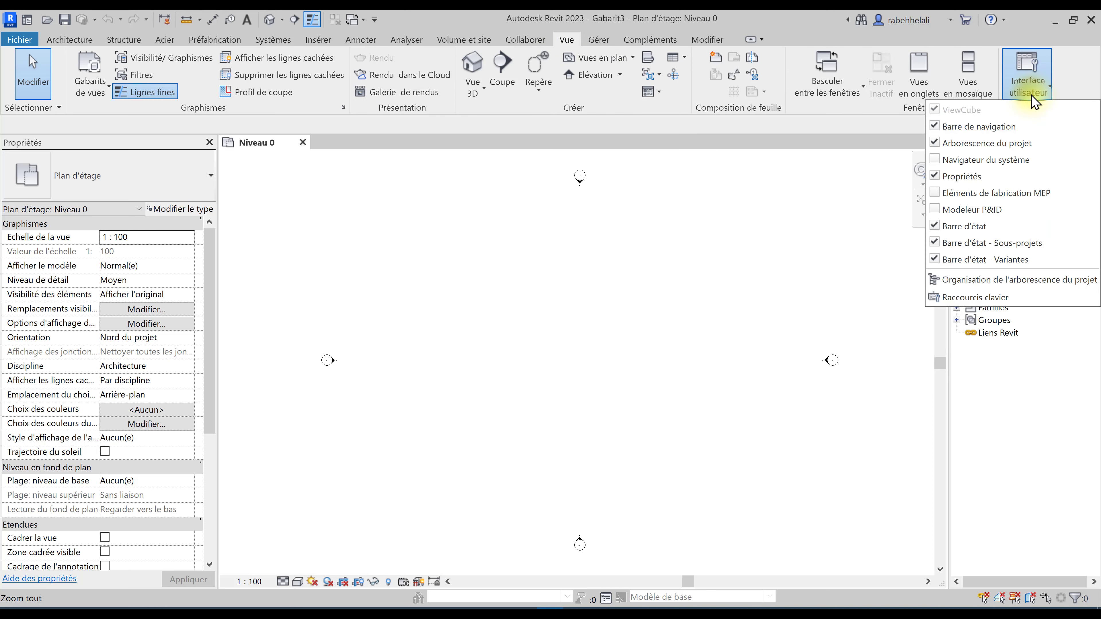
click(1033, 96)
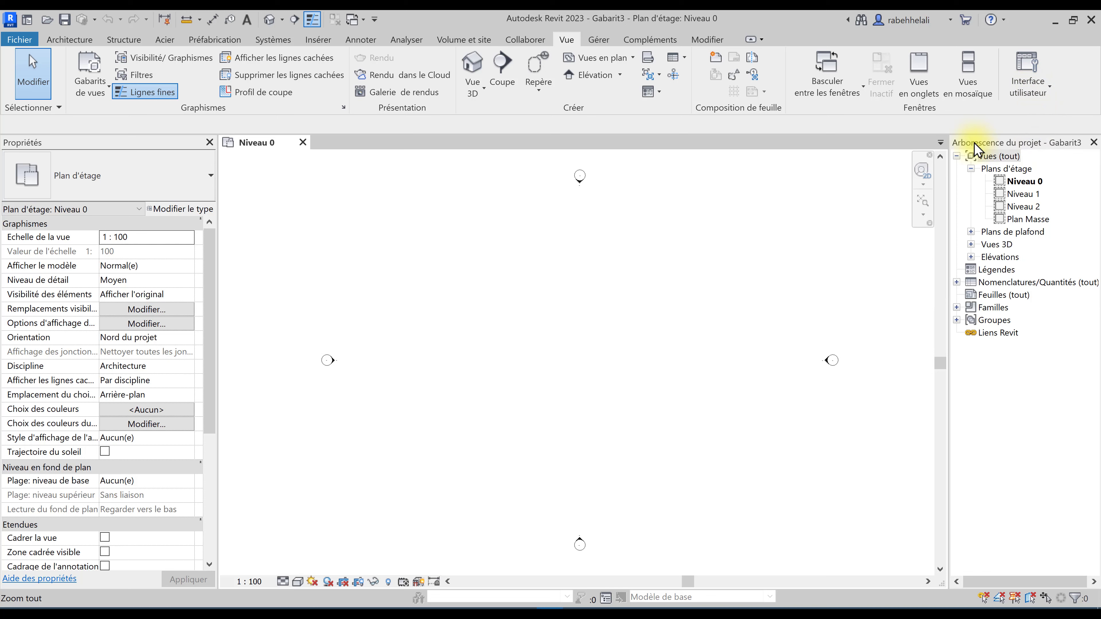
click(1027, 96)
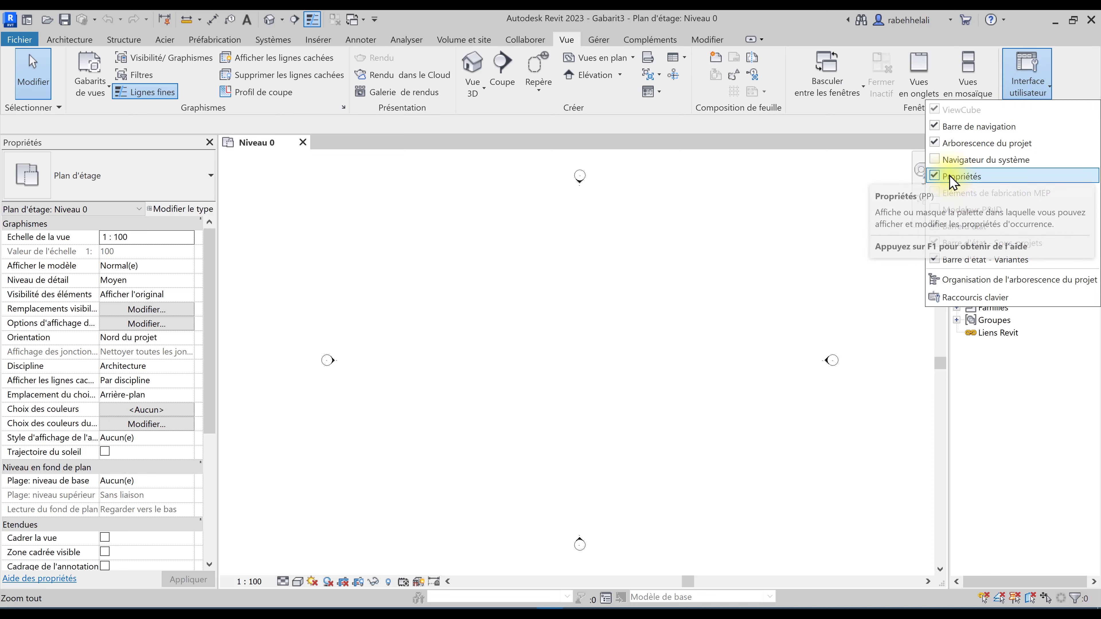
click(934, 143)
click(1024, 93)
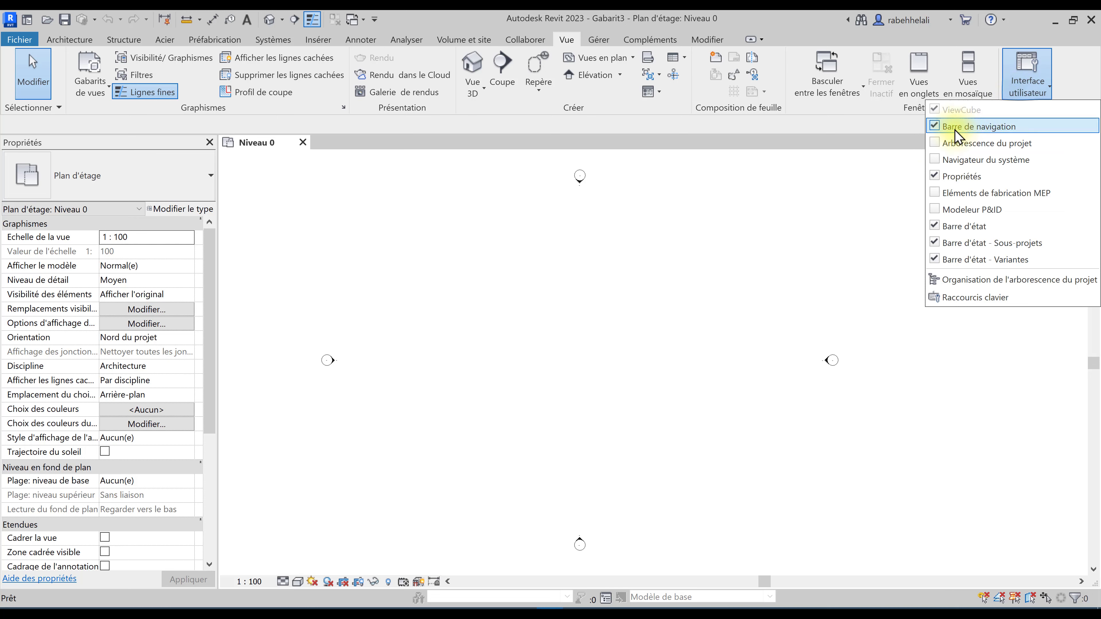
click(935, 143)
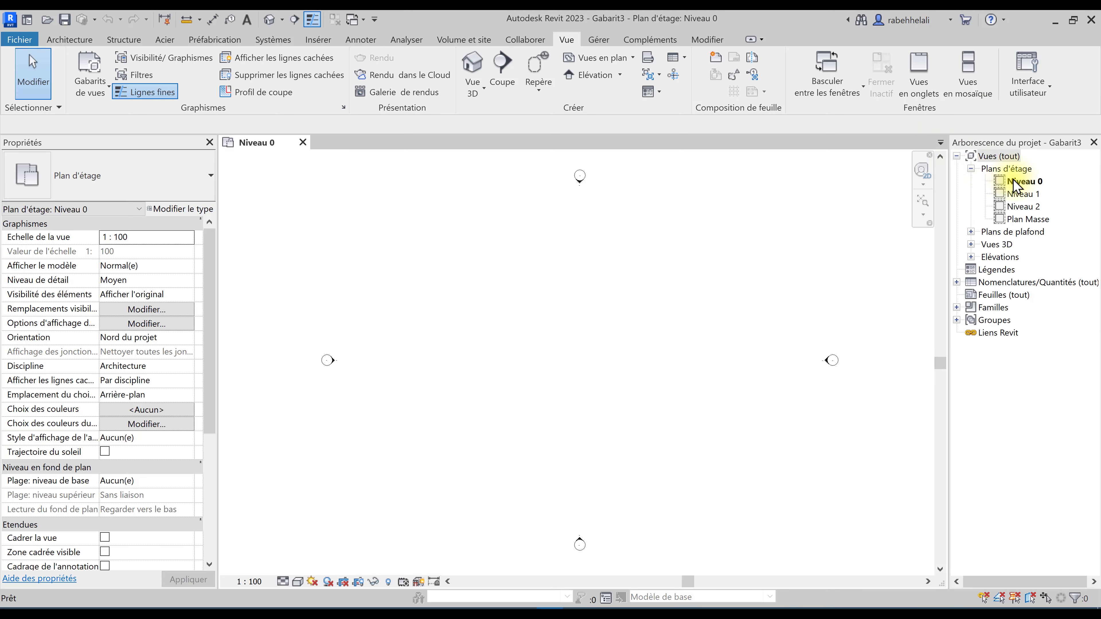
click(1016, 182)
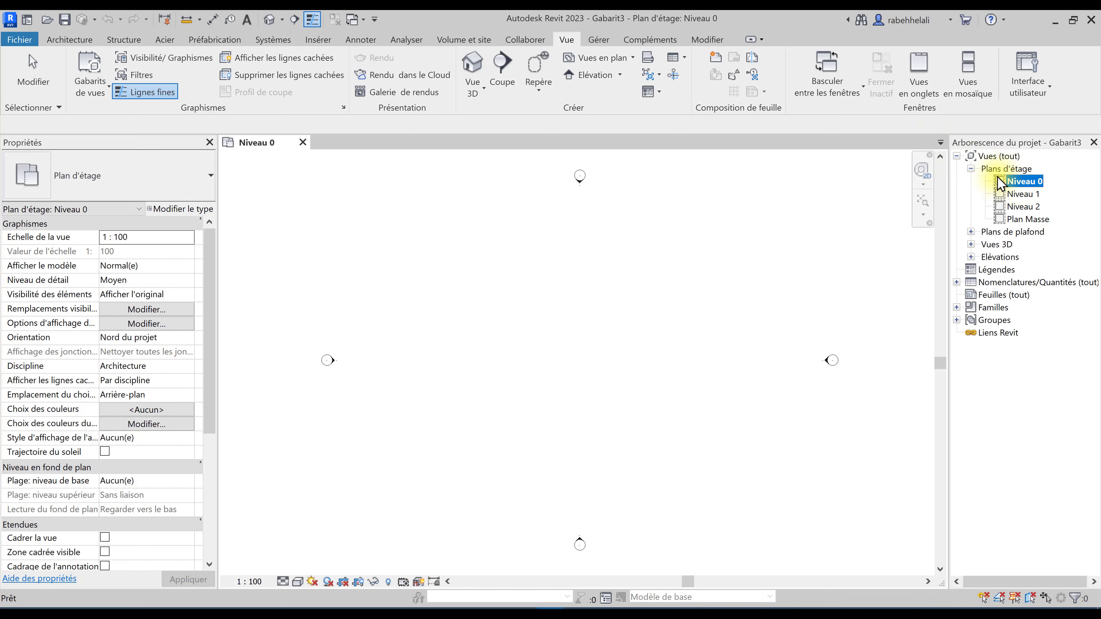
Step: Rename the Niveau 0 floor plan to RDC, renaming its matching level too
click(970, 170)
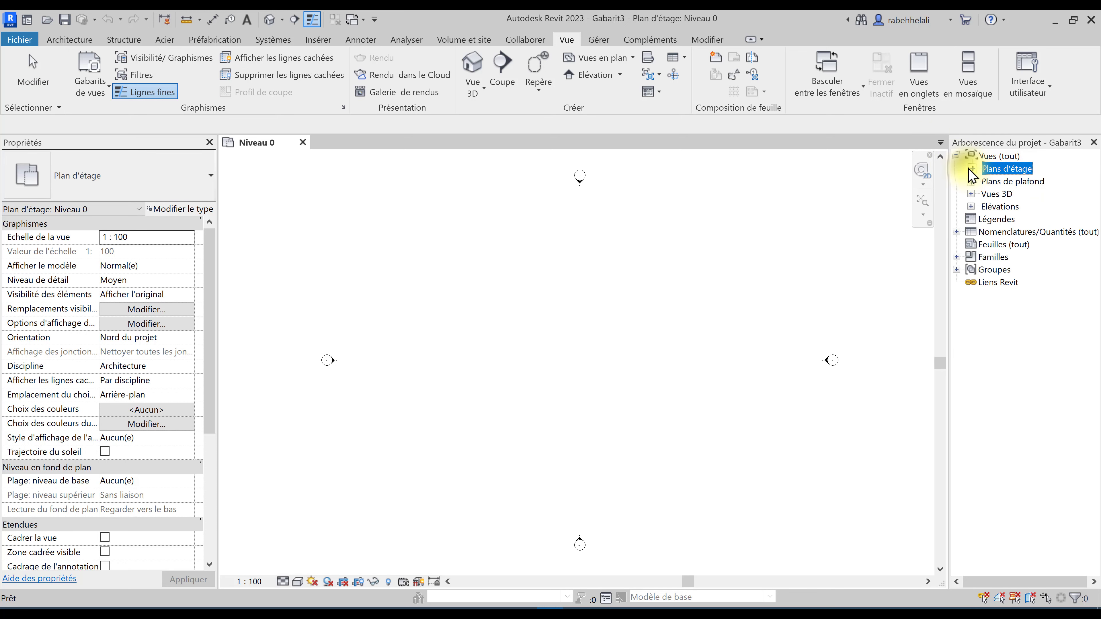
click(955, 156)
click(956, 156)
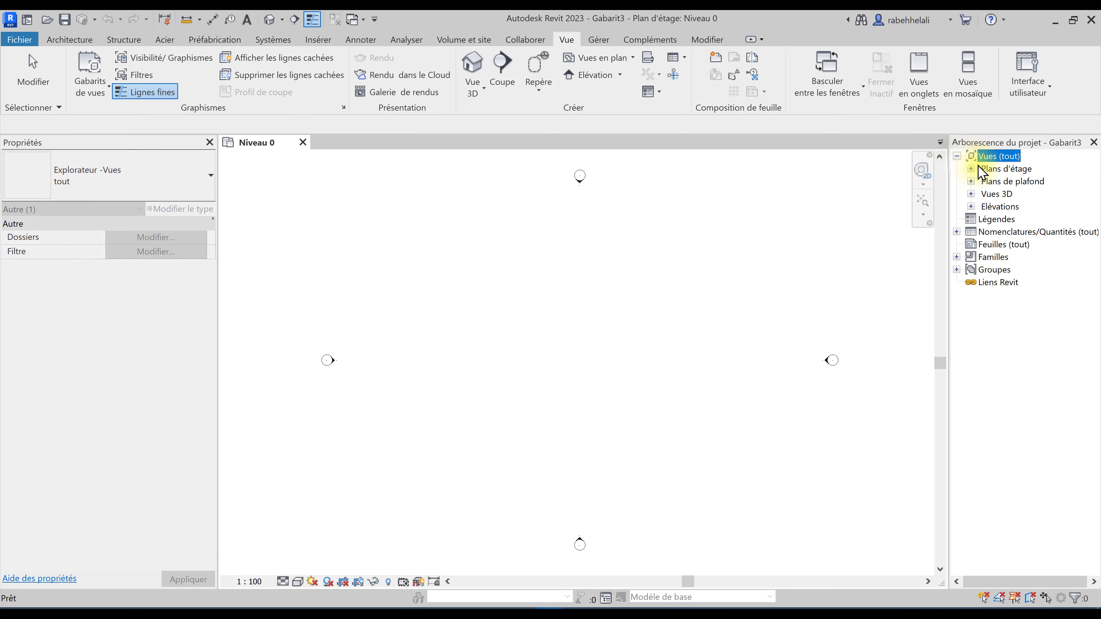
click(971, 169)
click(971, 169)
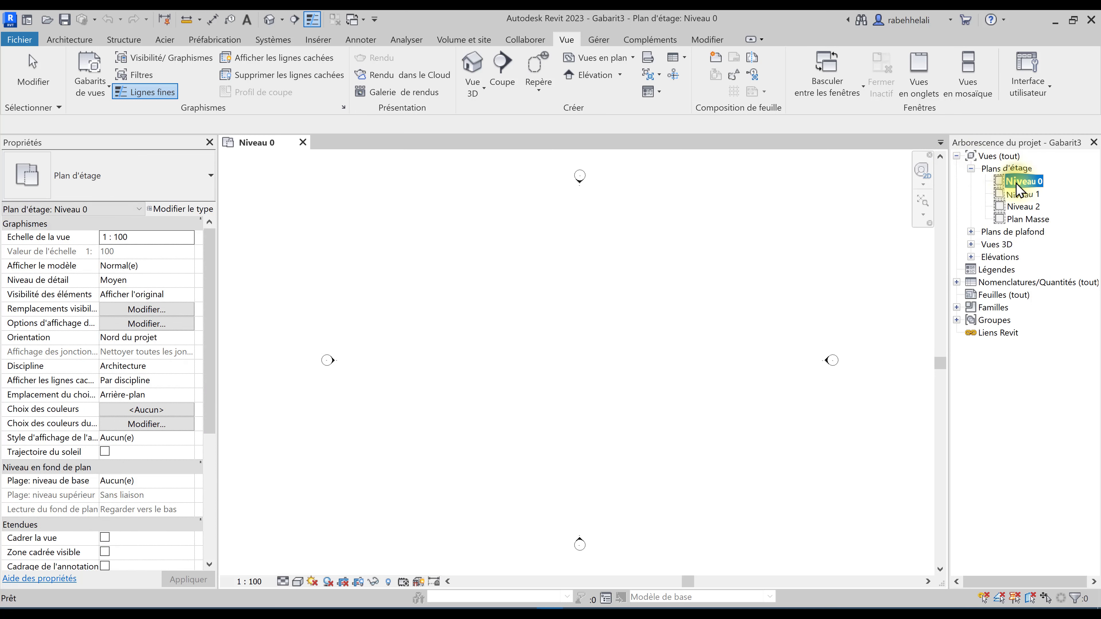
right_click(1016, 181)
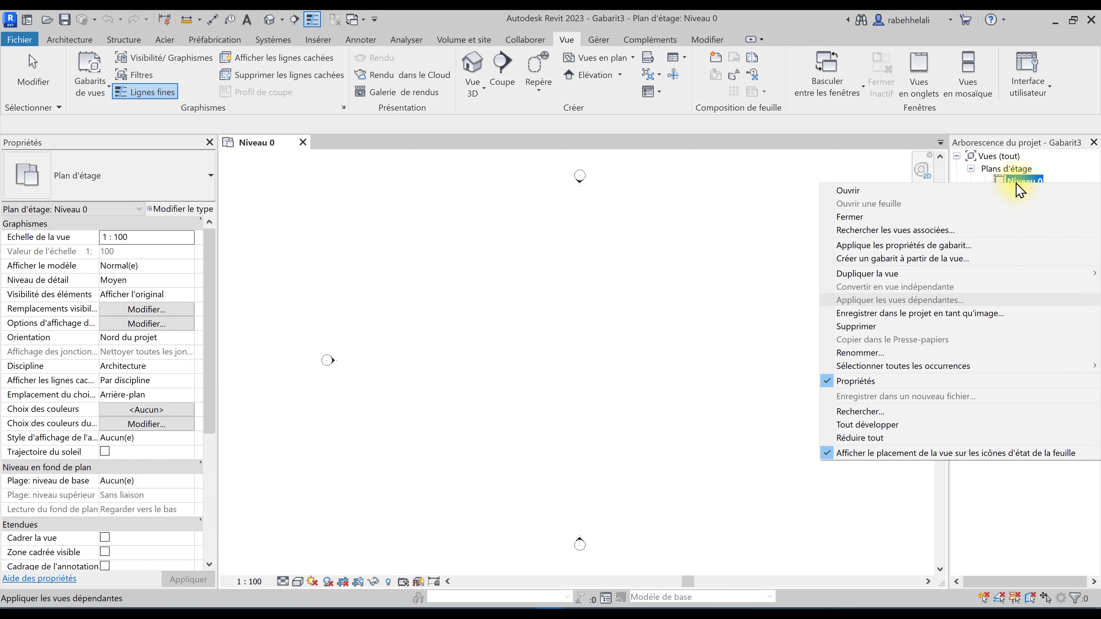
click(961, 352)
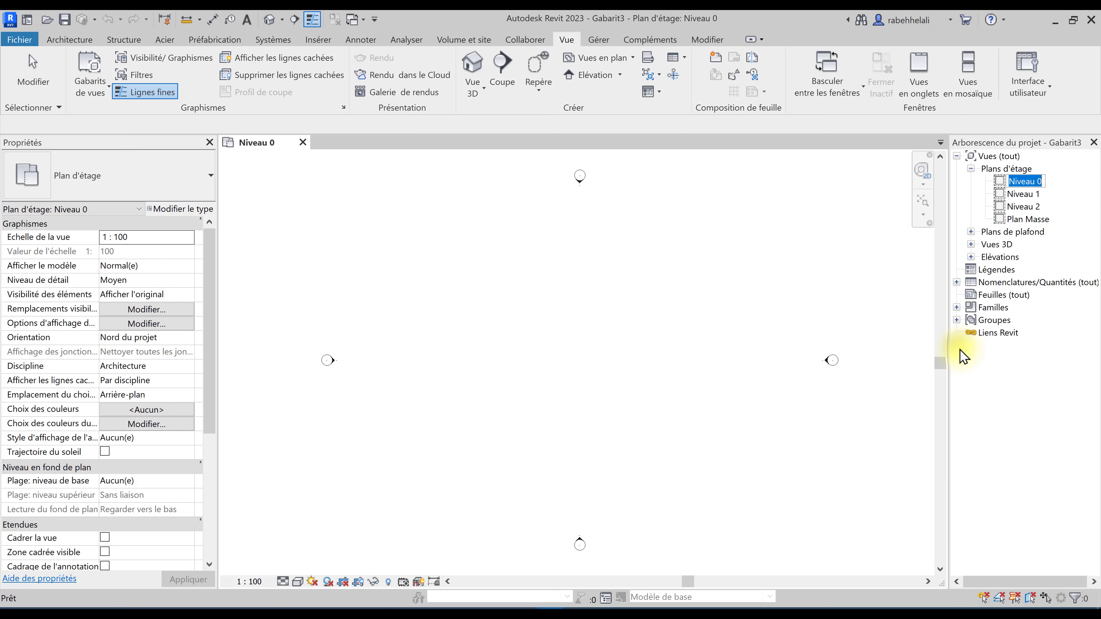
text(R)
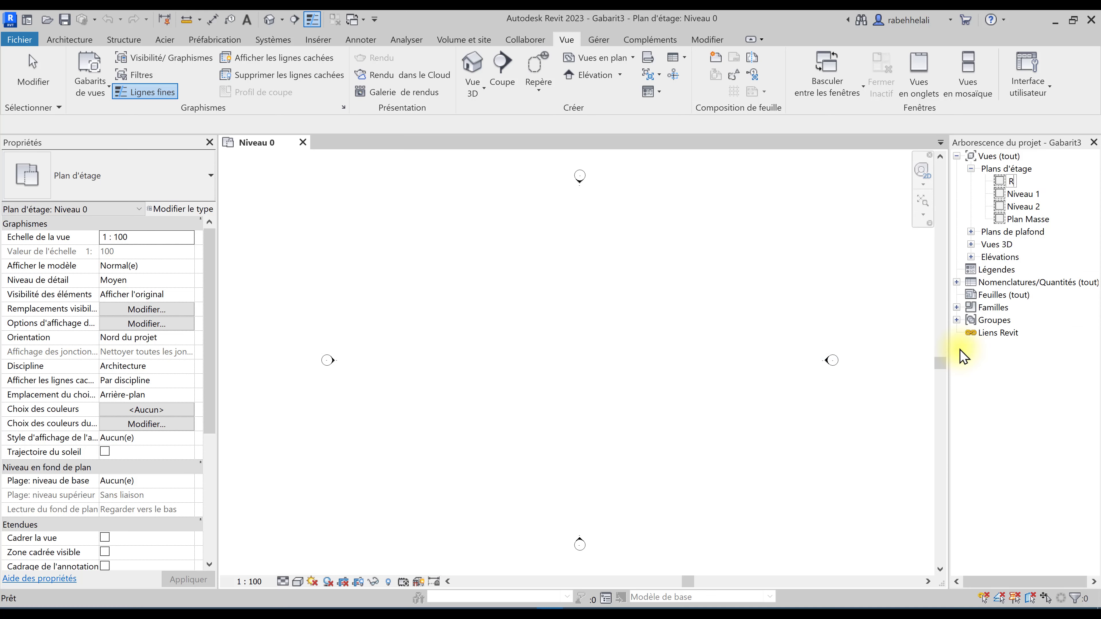
text(DC)
key(Return)
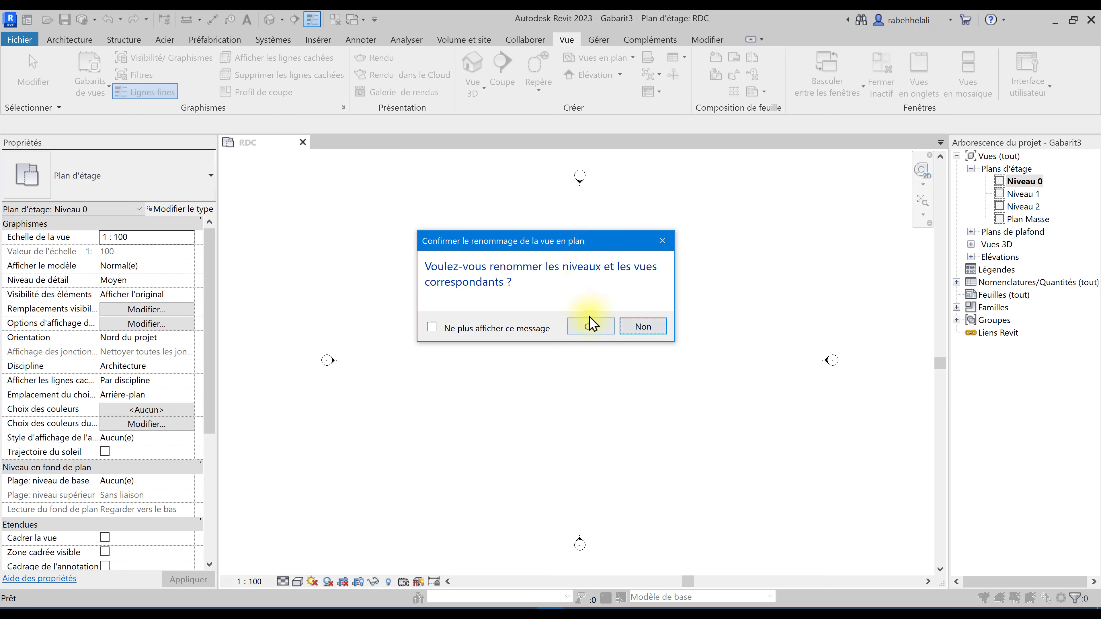
click(592, 328)
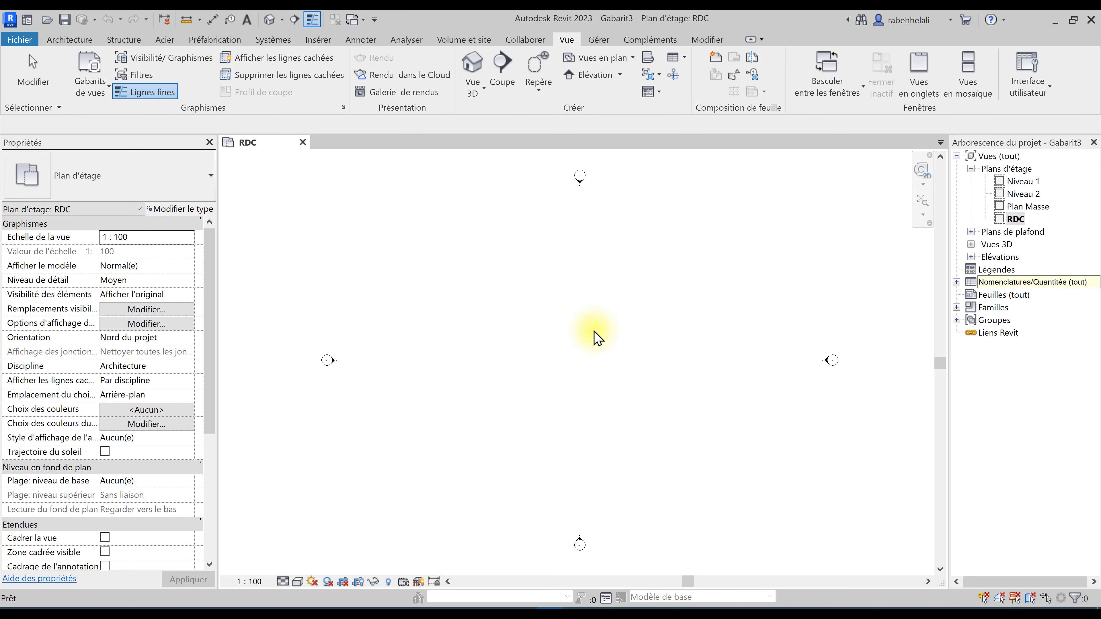
Step: Add a leading underscore so the view is named _RDC
right_click(1014, 219)
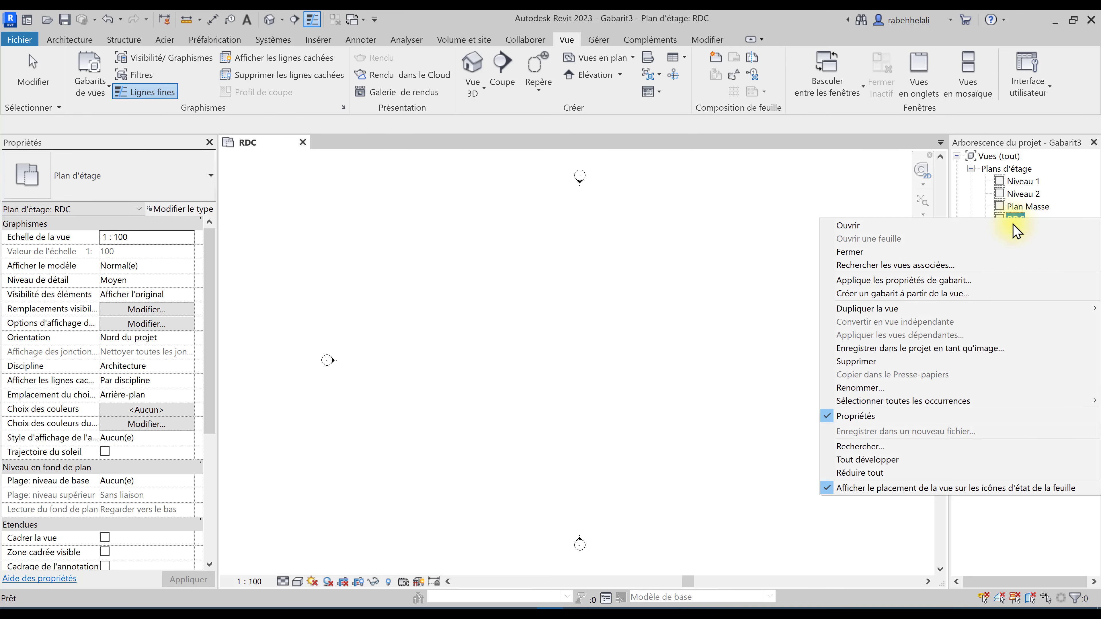
click(896, 387)
click(1024, 219)
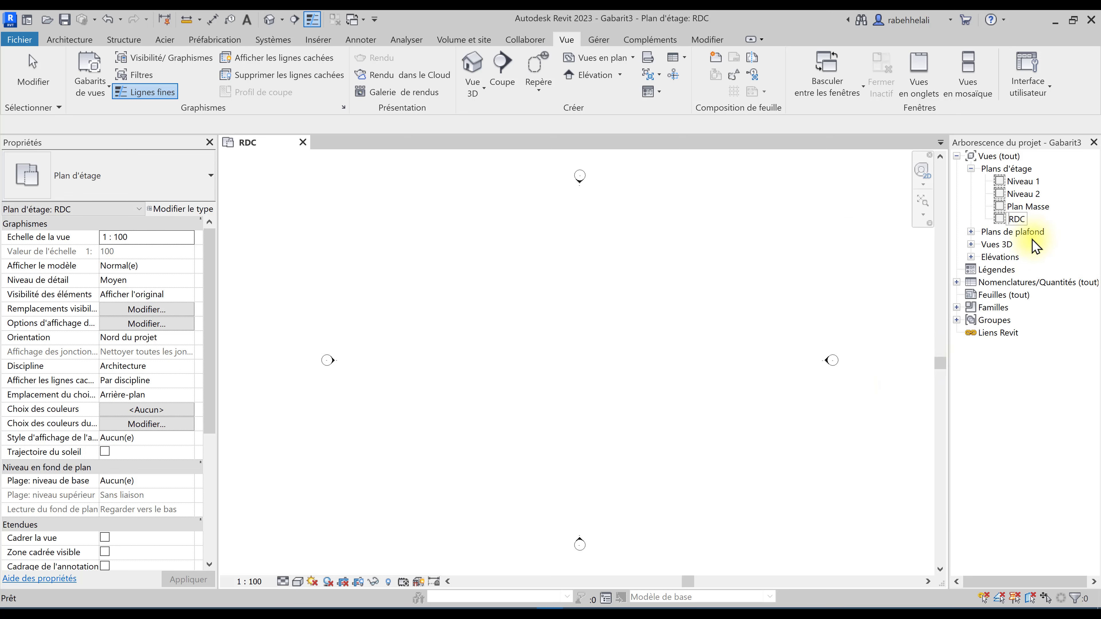
text(_)
key(Return)
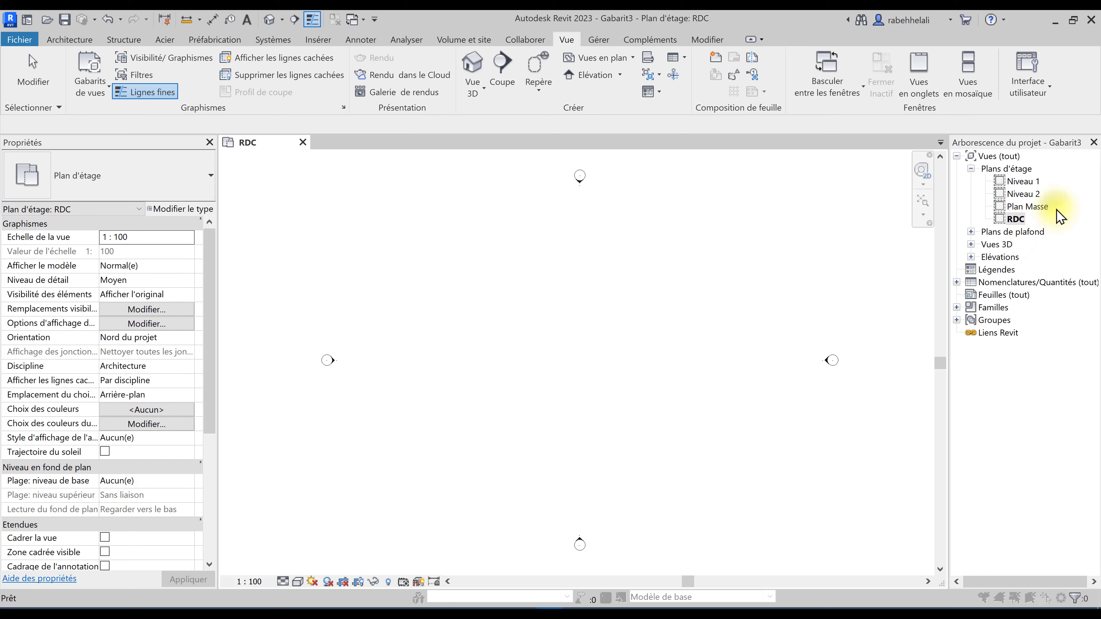
Step: Rename the matching level to _RDC, select the _RDC plan and expand Élévations
click(591, 326)
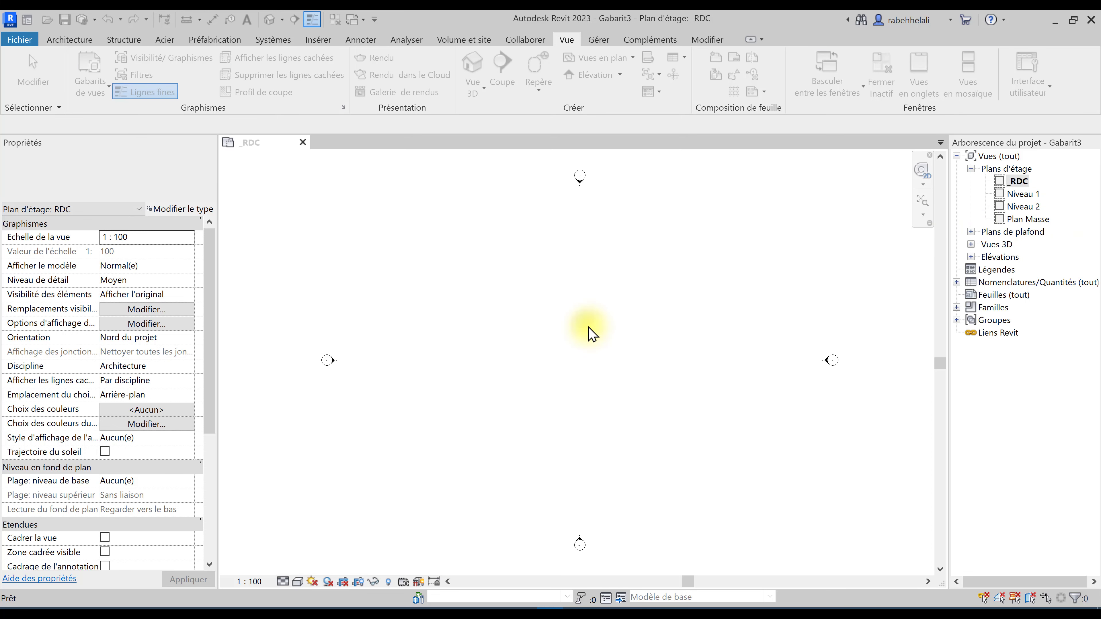
click(1017, 182)
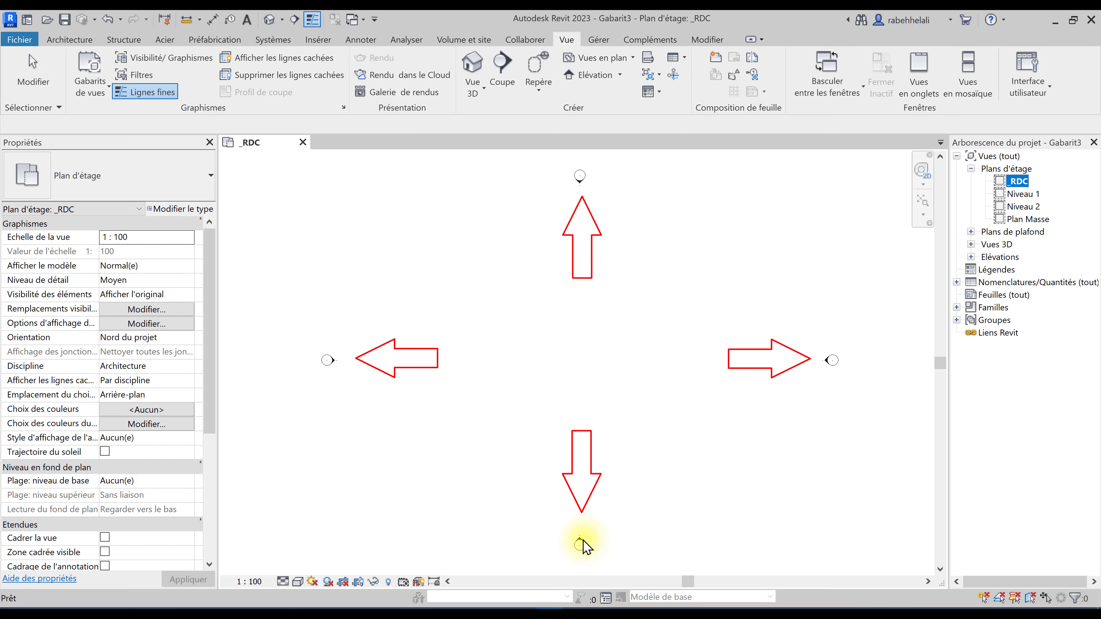
click(971, 257)
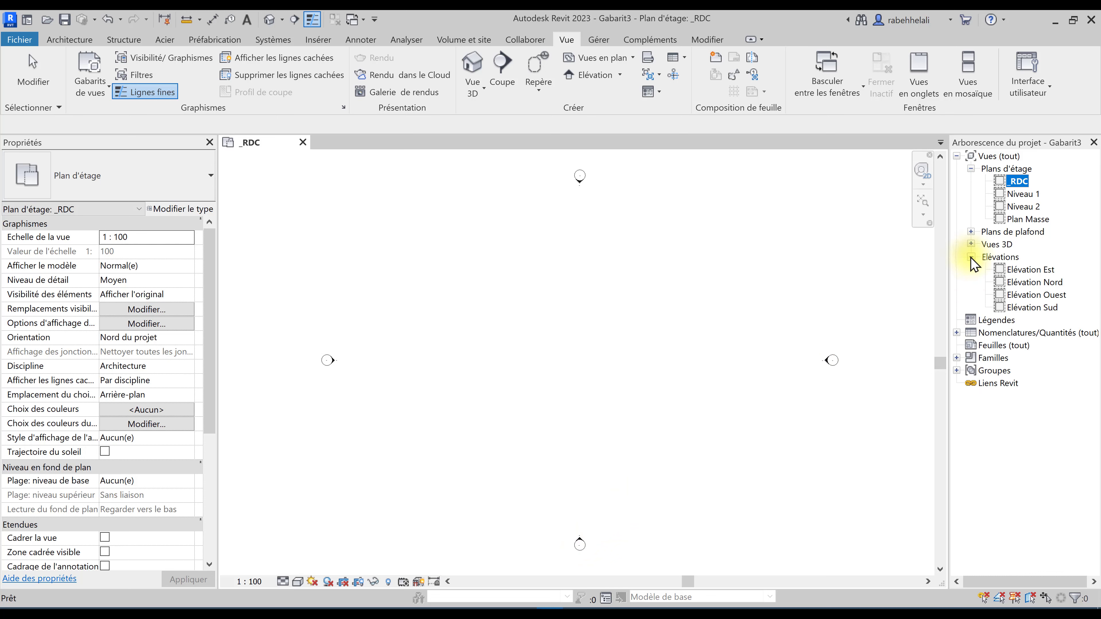
Step: Open Élévation Sud and zoom in on the _RDC, Niveau 1 and Niveau 2 level heads
double_click(1033, 308)
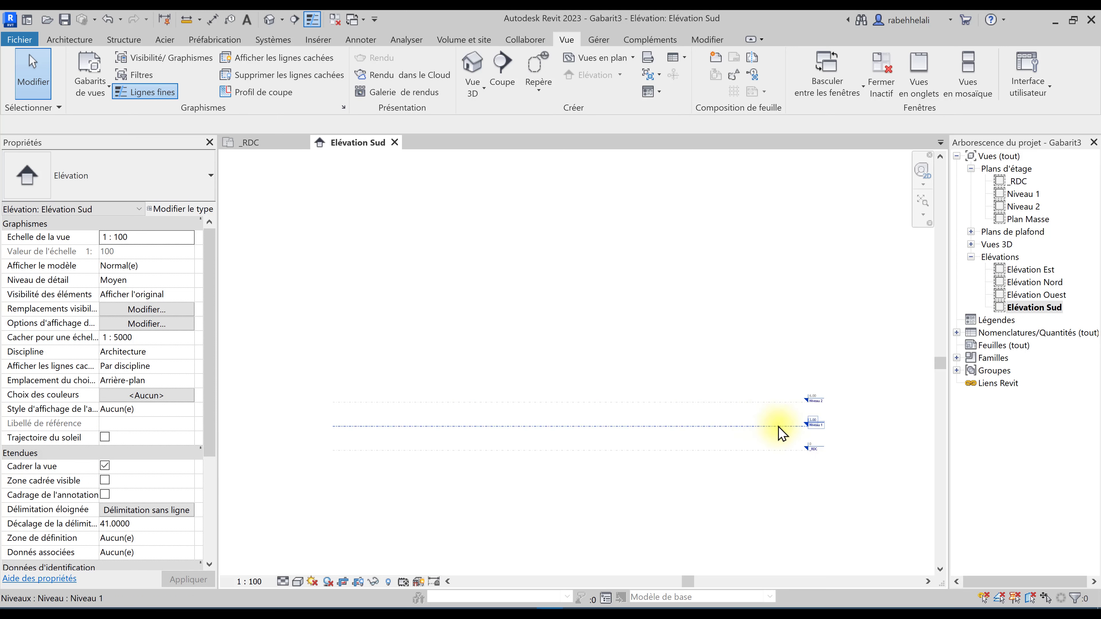
scroll(831, 433, up, 3)
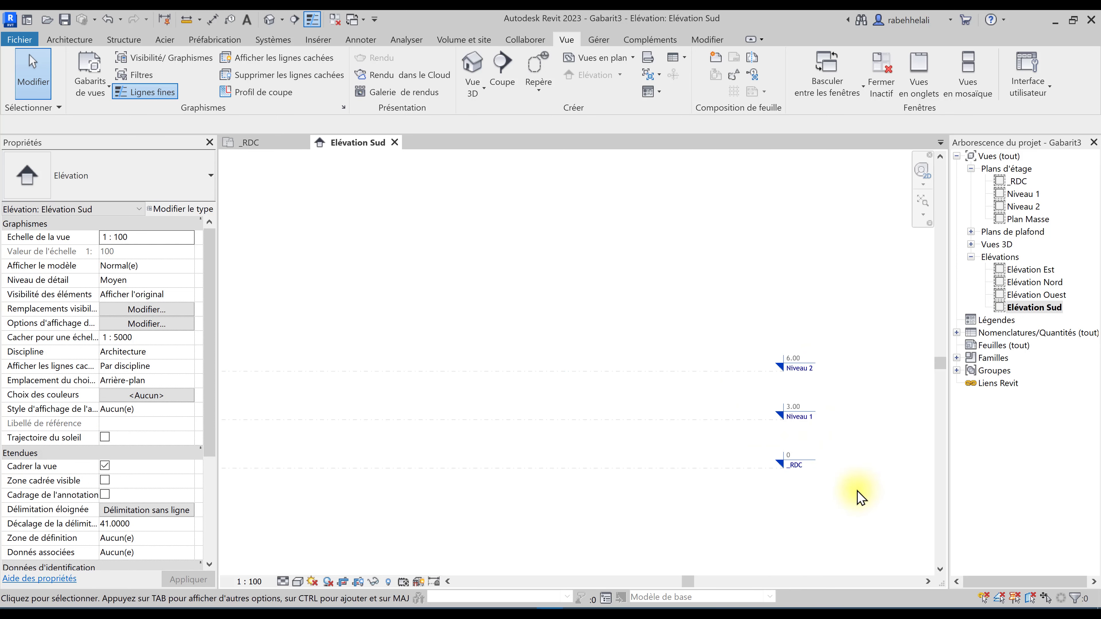
scroll(849, 492, up, 2)
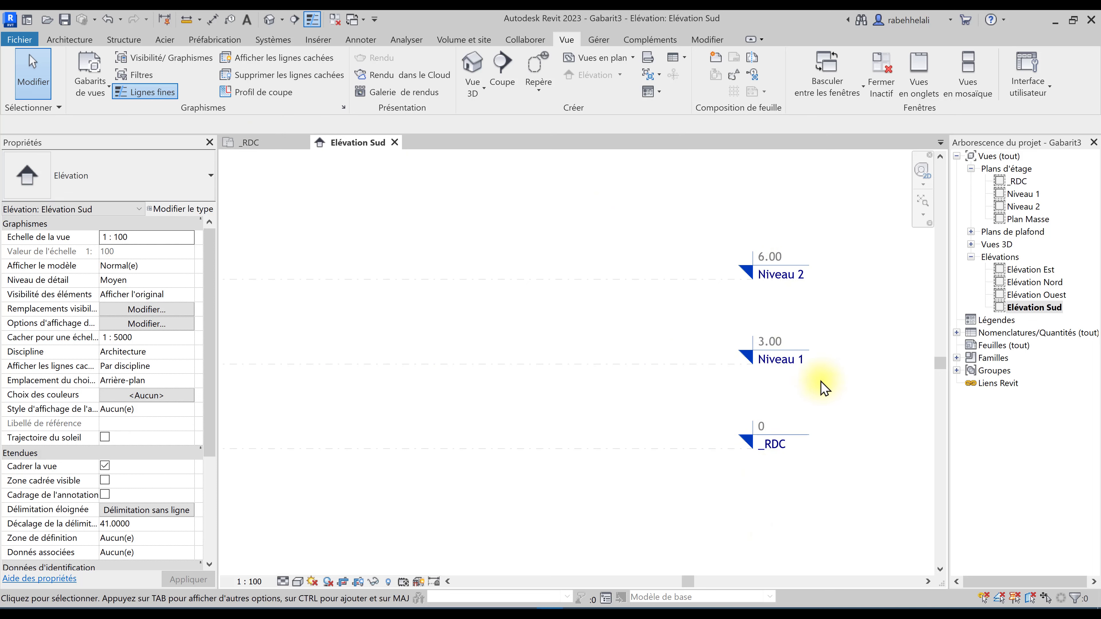
Step: Edit the level heads in Élévation Sud: Niveau 1 to 3.06, Niveau 2 to 6.12
click(780, 342)
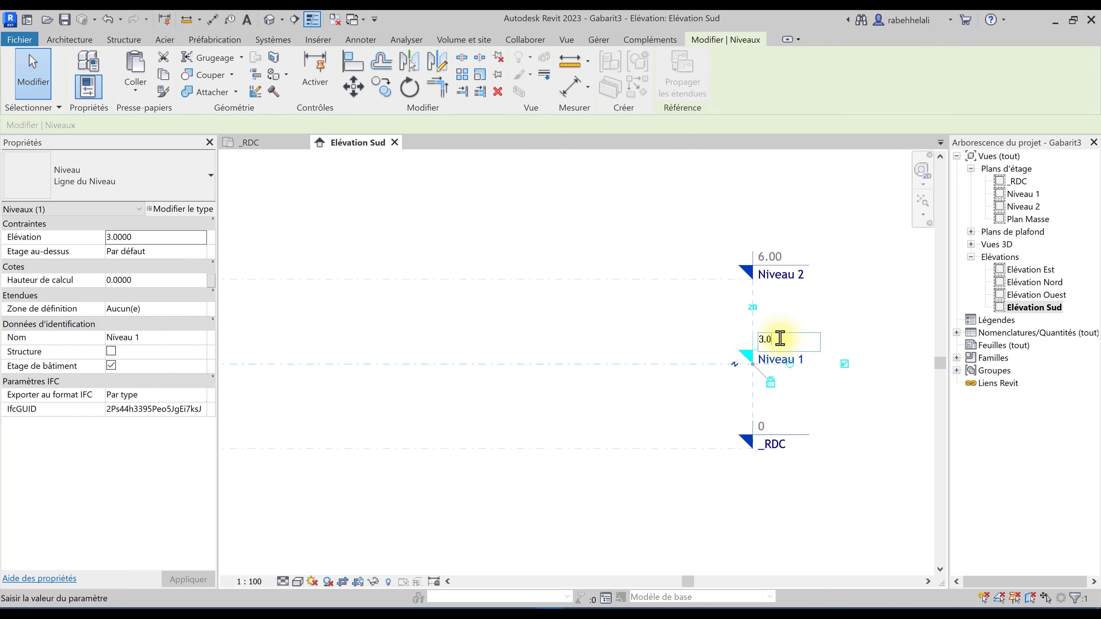
text(6)
click(774, 259)
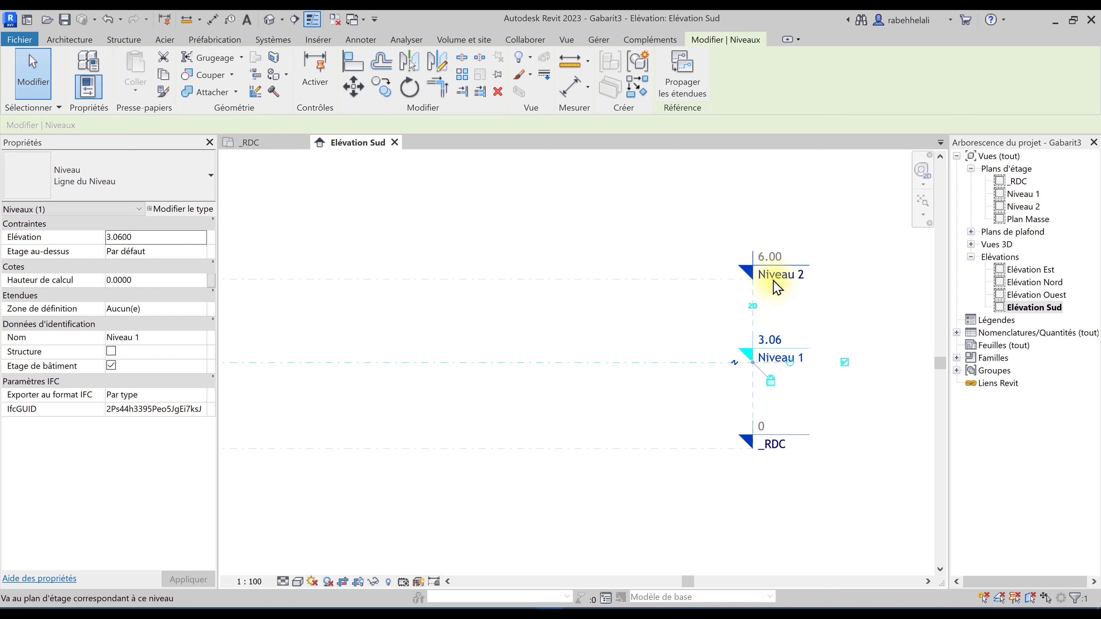
click(771, 257)
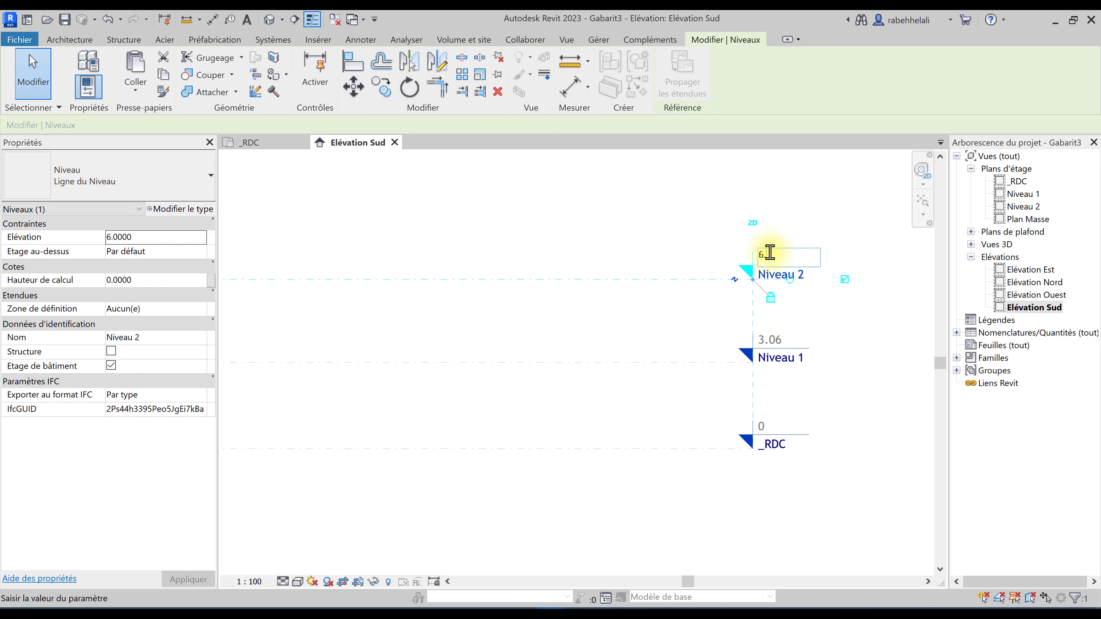
key(Return)
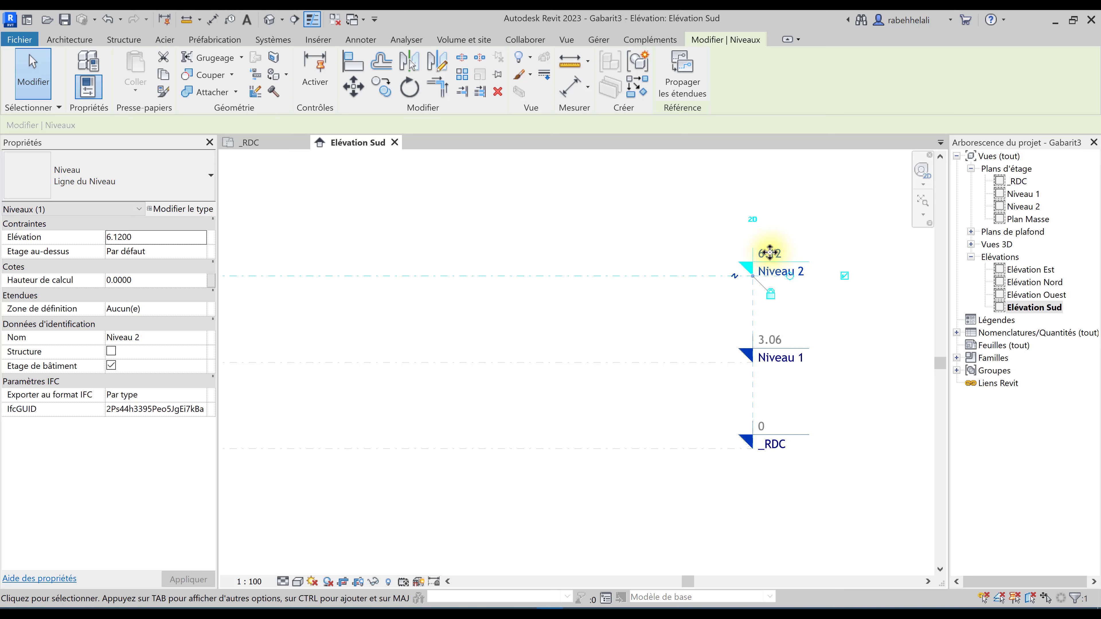
click(591, 228)
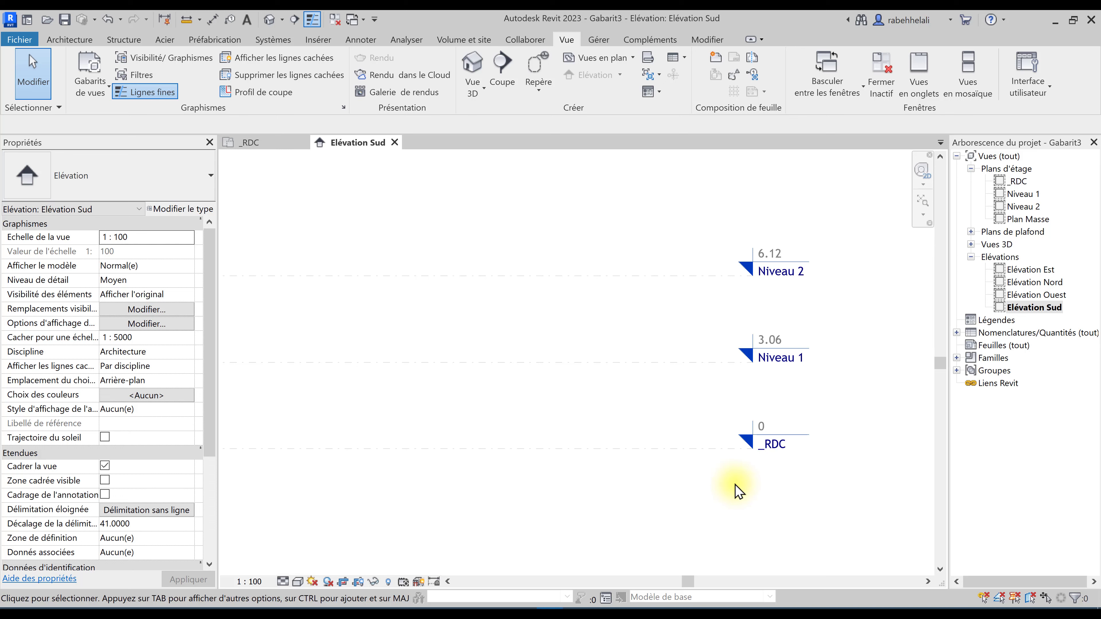
Step: Open the Niveau 1 and Niveau 2 plans and reopen Élévation Sud to check levels
click(394, 142)
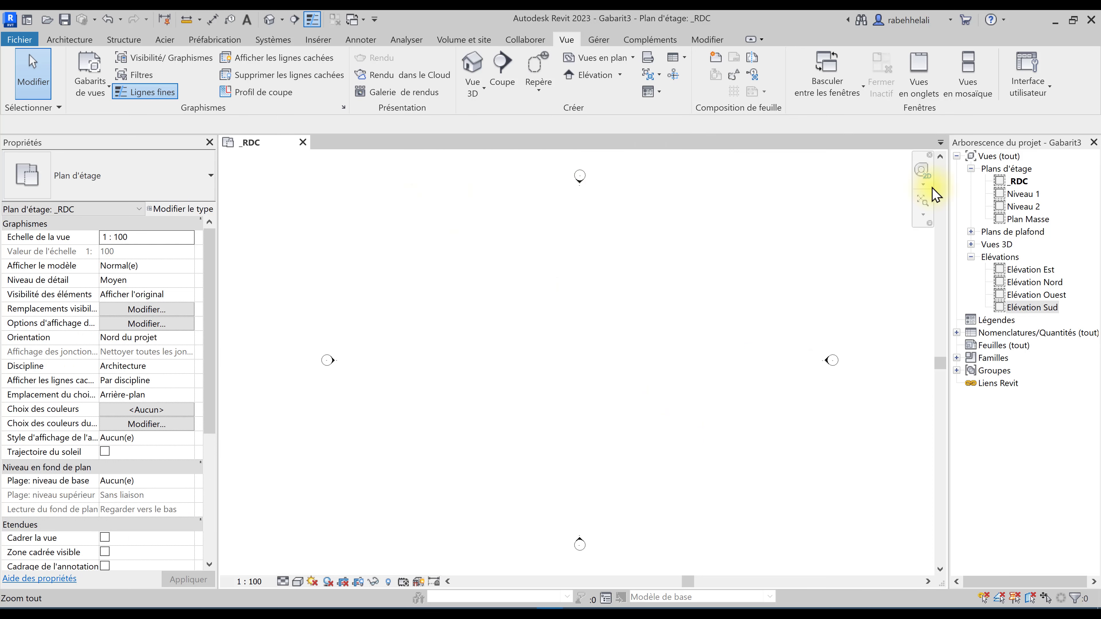
double_click(1022, 194)
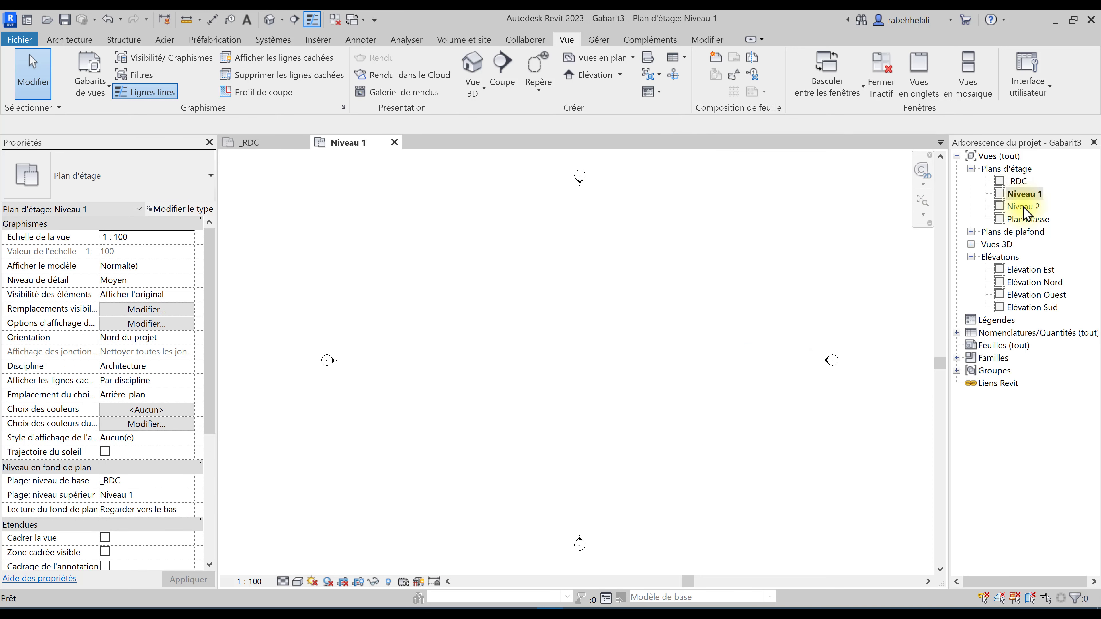
double_click(1022, 206)
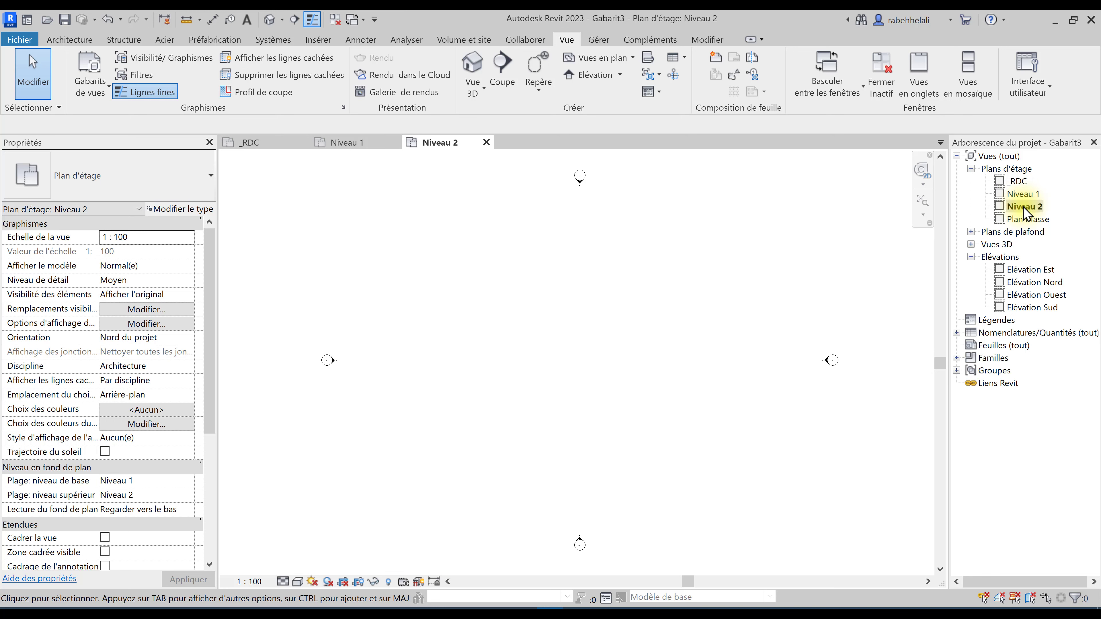
click(1018, 308)
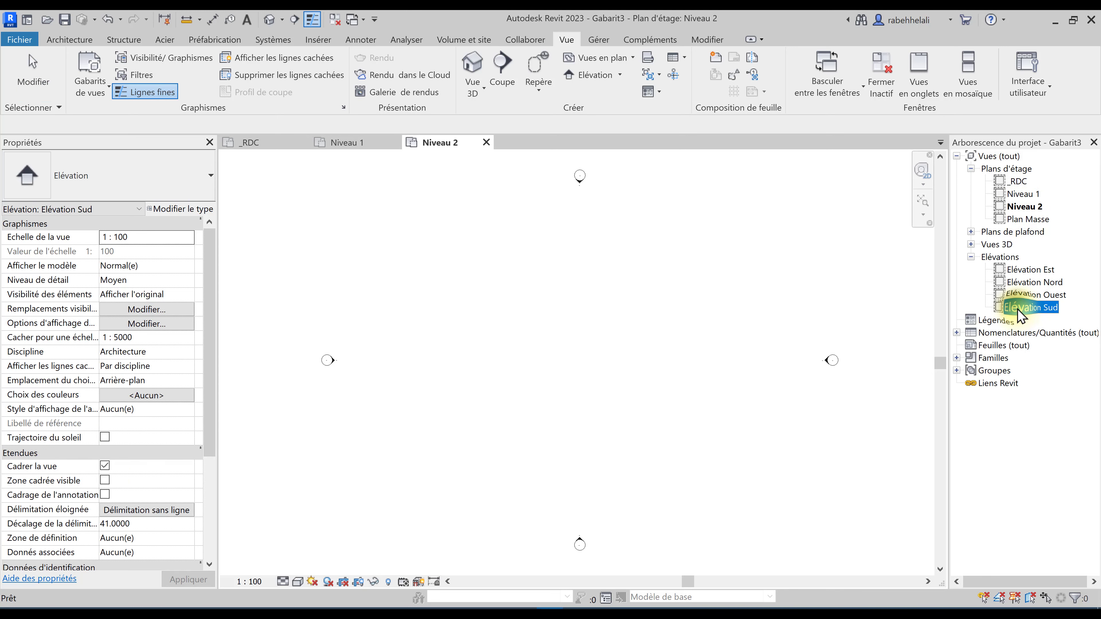
double_click(1018, 307)
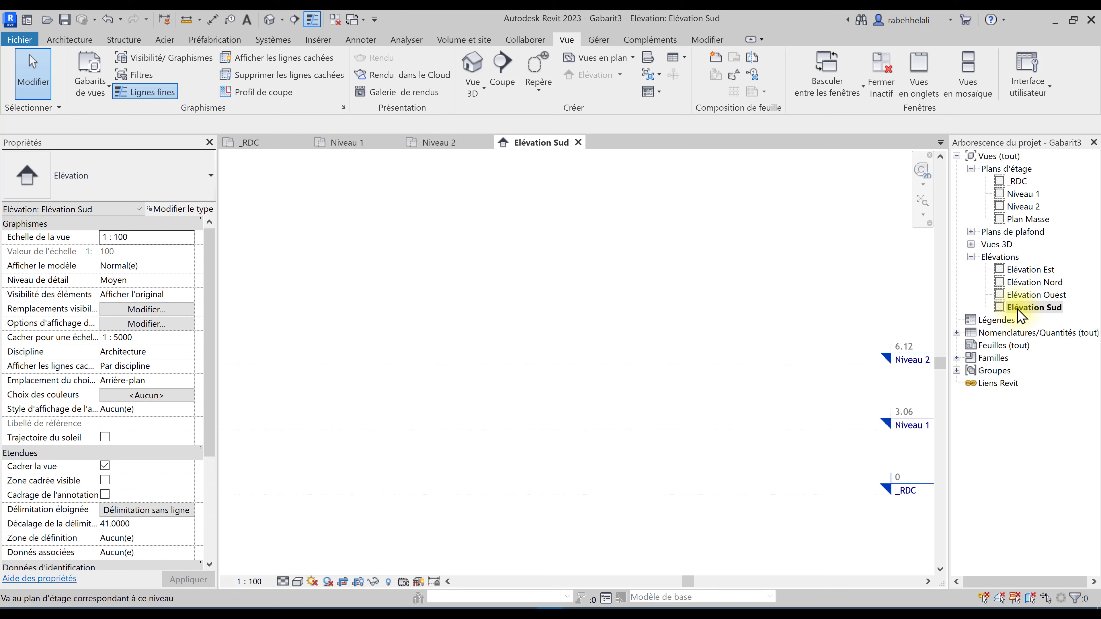
middle_drag(938, 434, 728, 429)
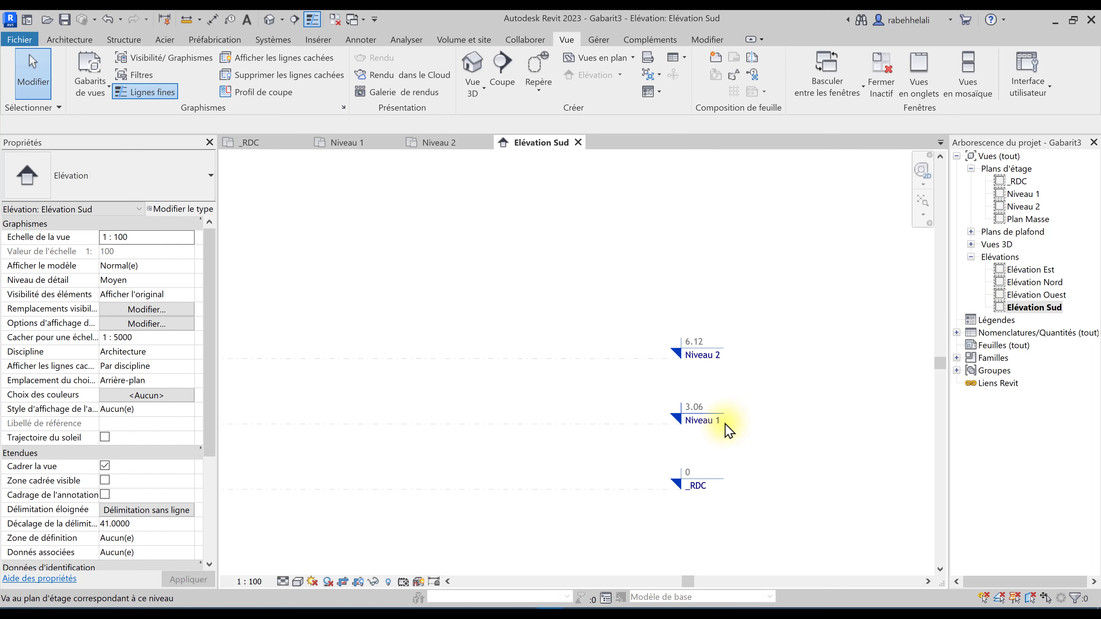
scroll(730, 431, up, 1)
Step: Check levels 0, 3.06 and 6.12 in Élévation Ouest, then return to _RDC
click(1026, 296)
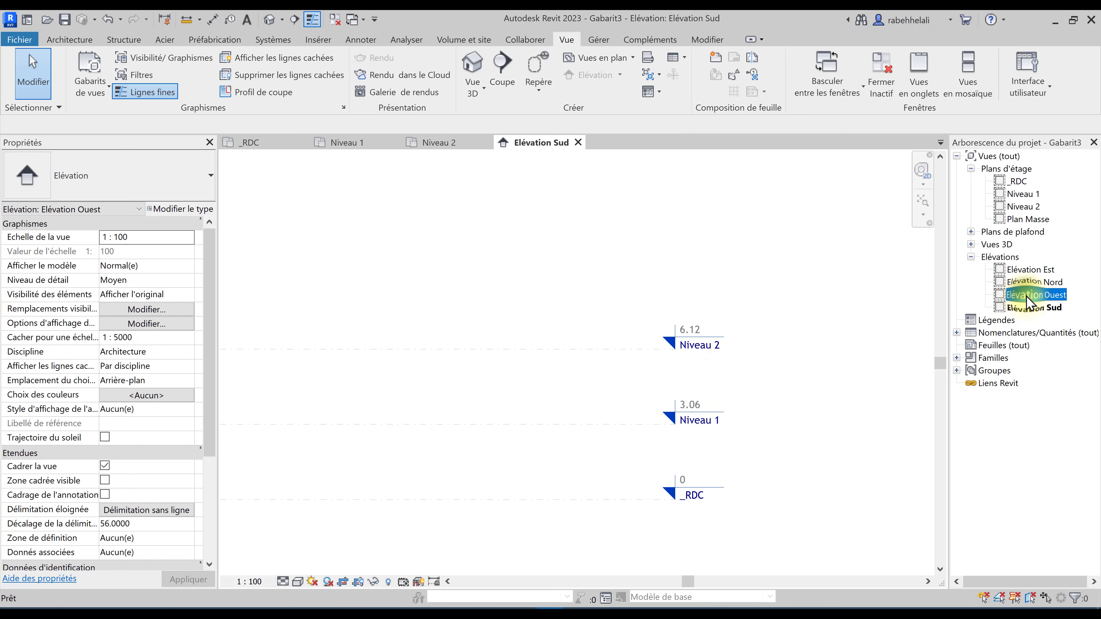
double_click(1026, 296)
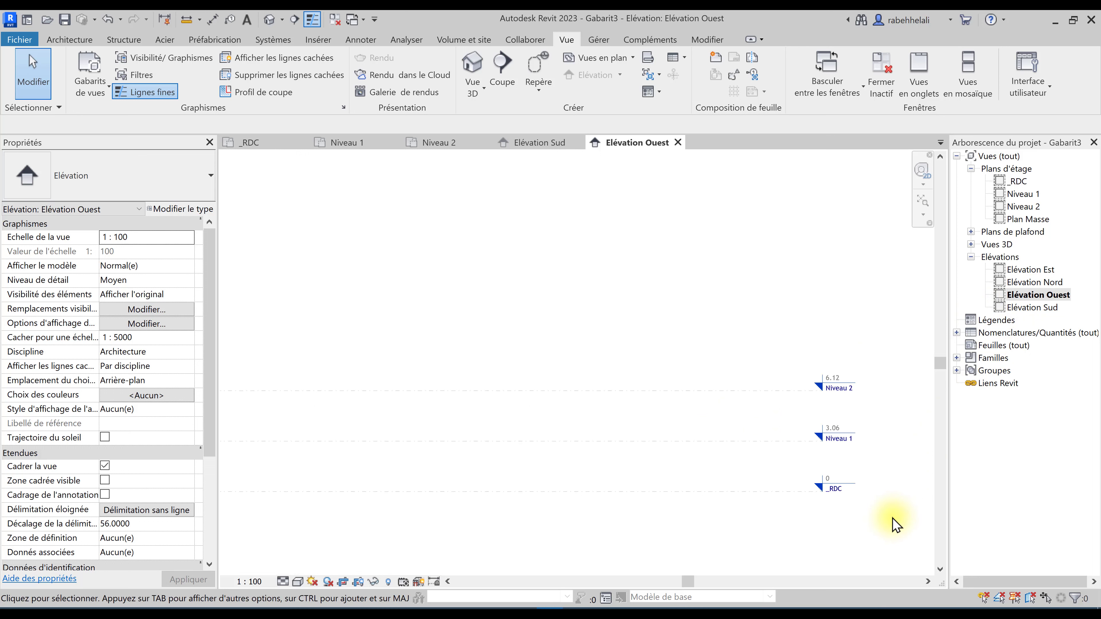
scroll(895, 525, up, 3)
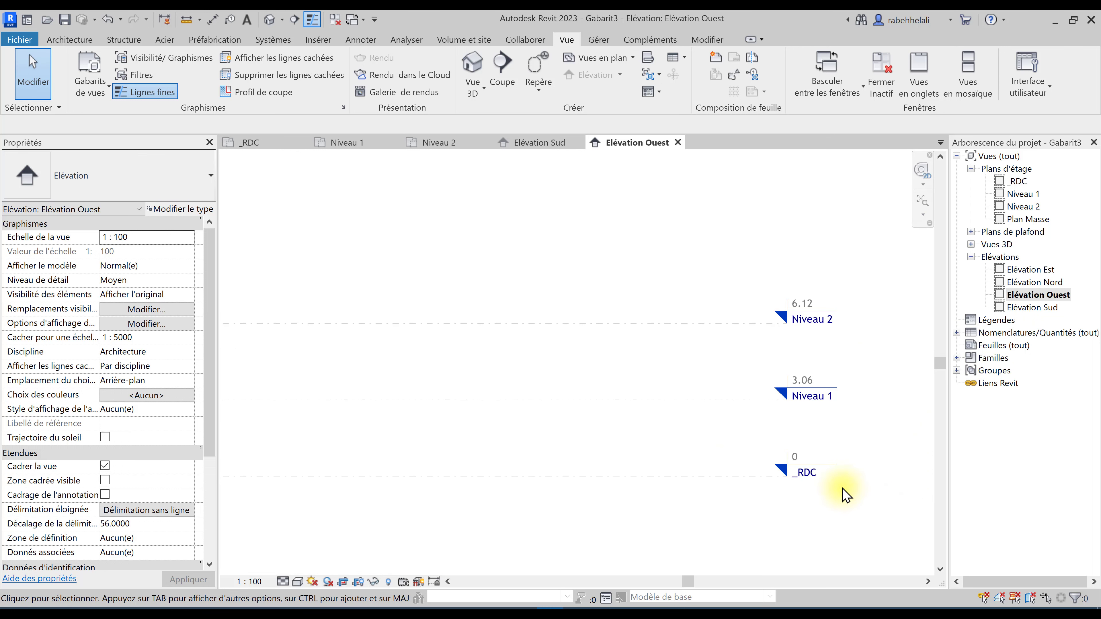
click(264, 145)
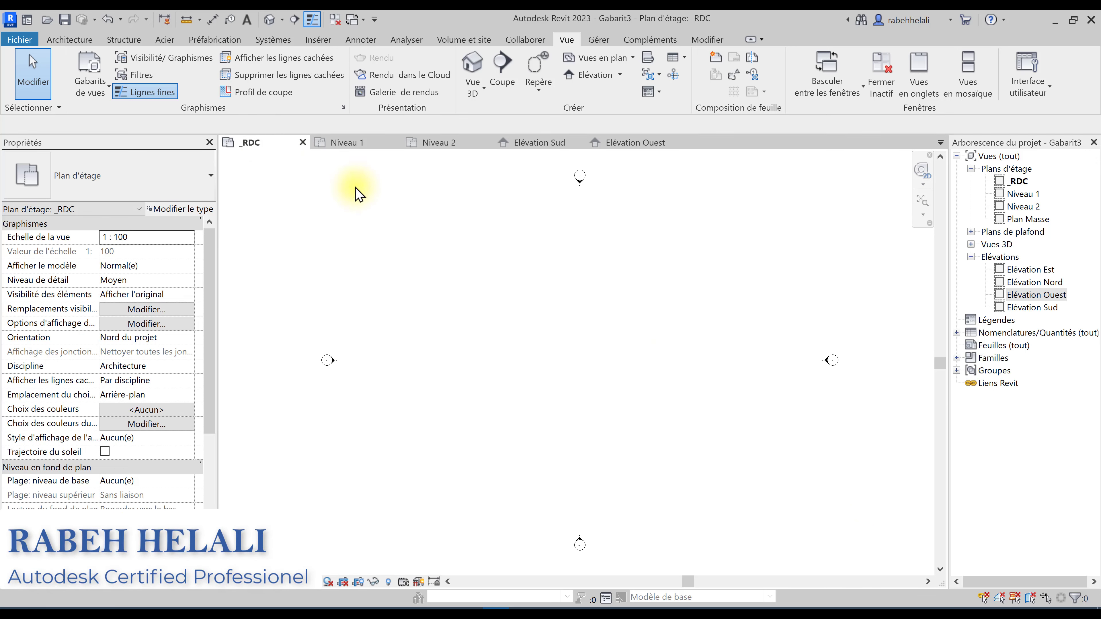
Step: Place a 475 x 610 mm Poteau rectangulaire architectural column on the _RDC plan
click(85, 42)
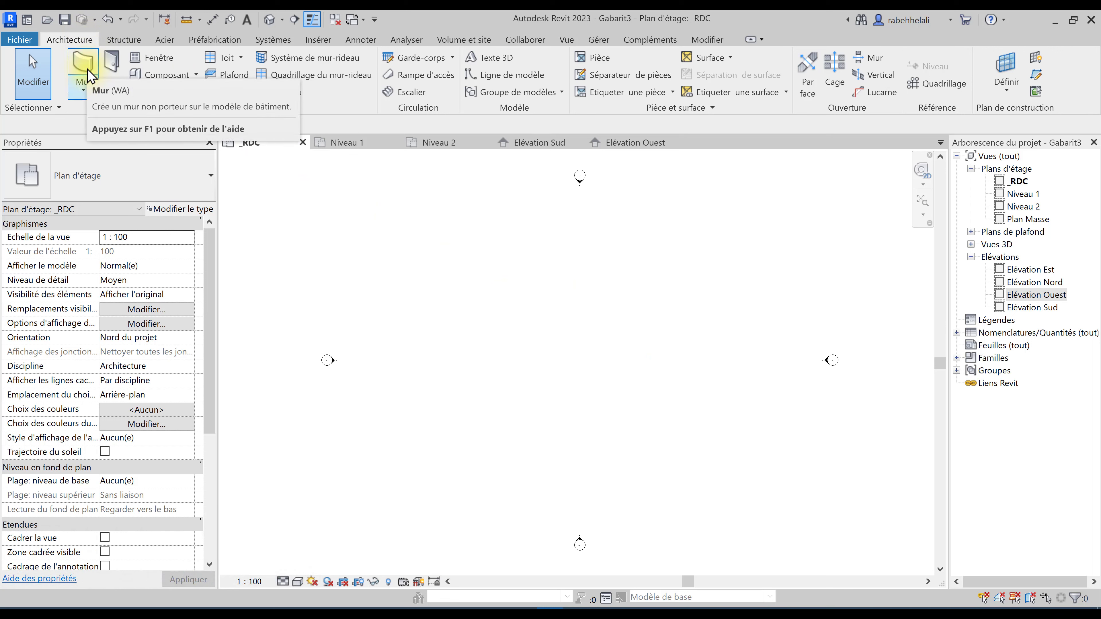
click(178, 92)
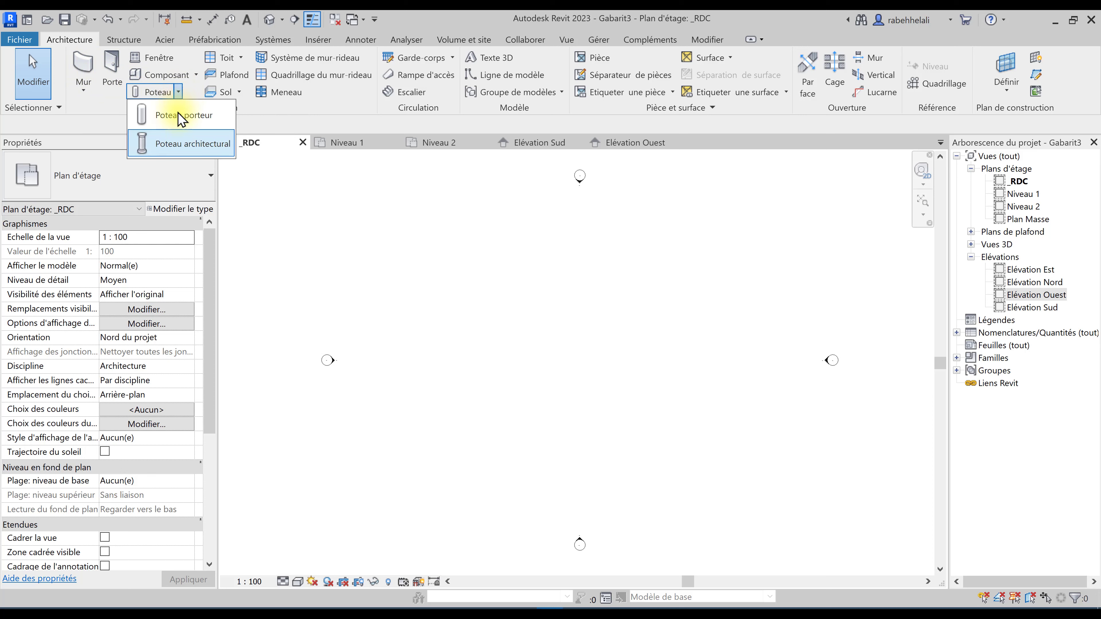
click(177, 143)
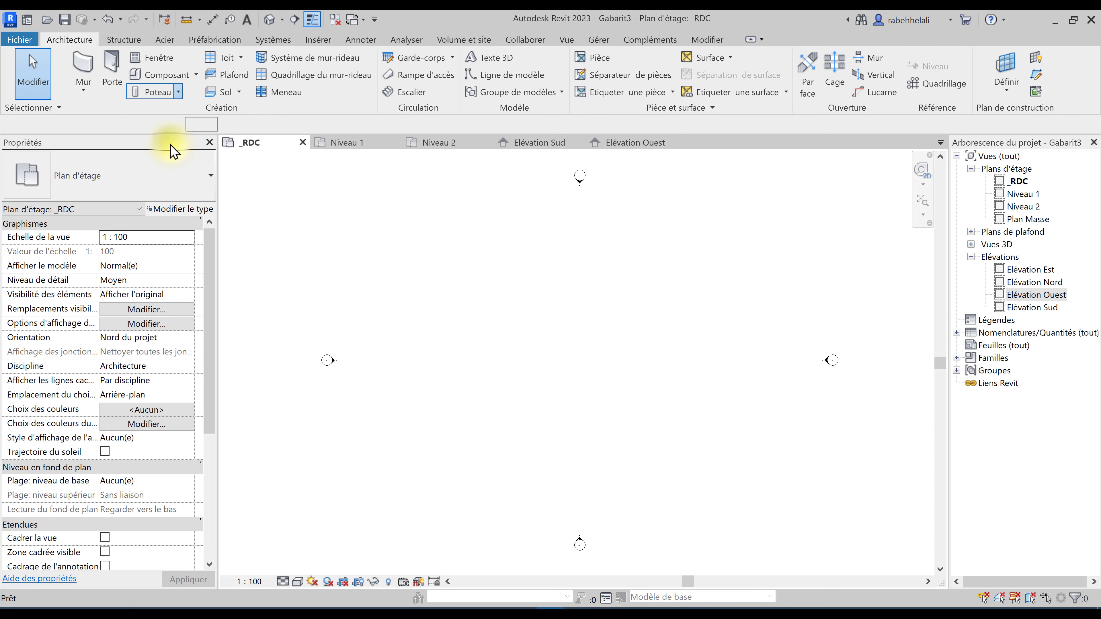
click(196, 182)
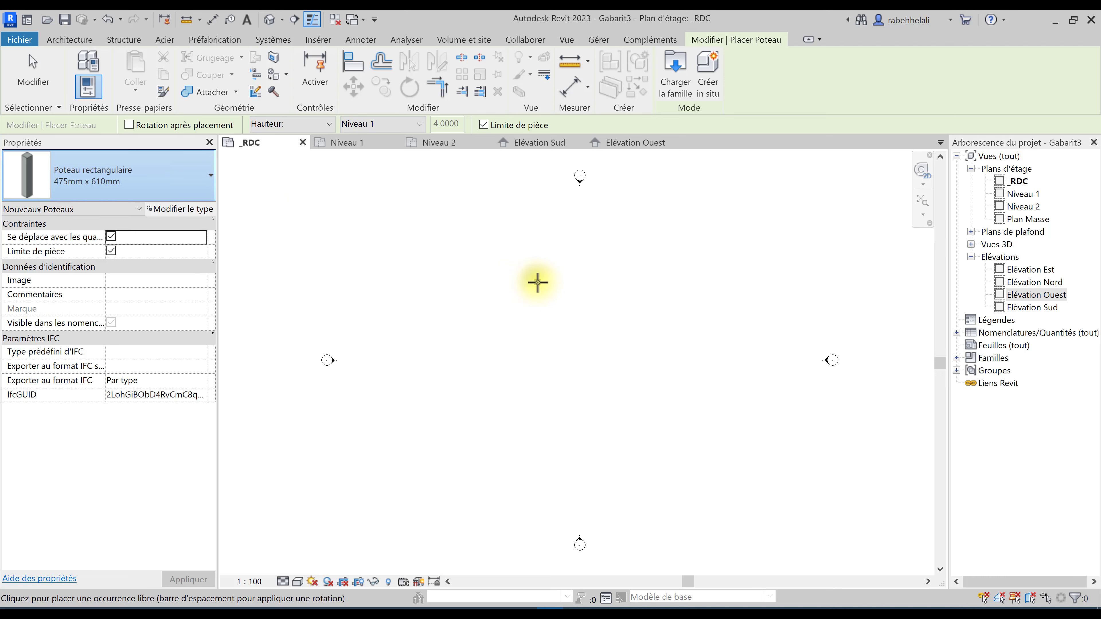
click(554, 284)
key(Escape)
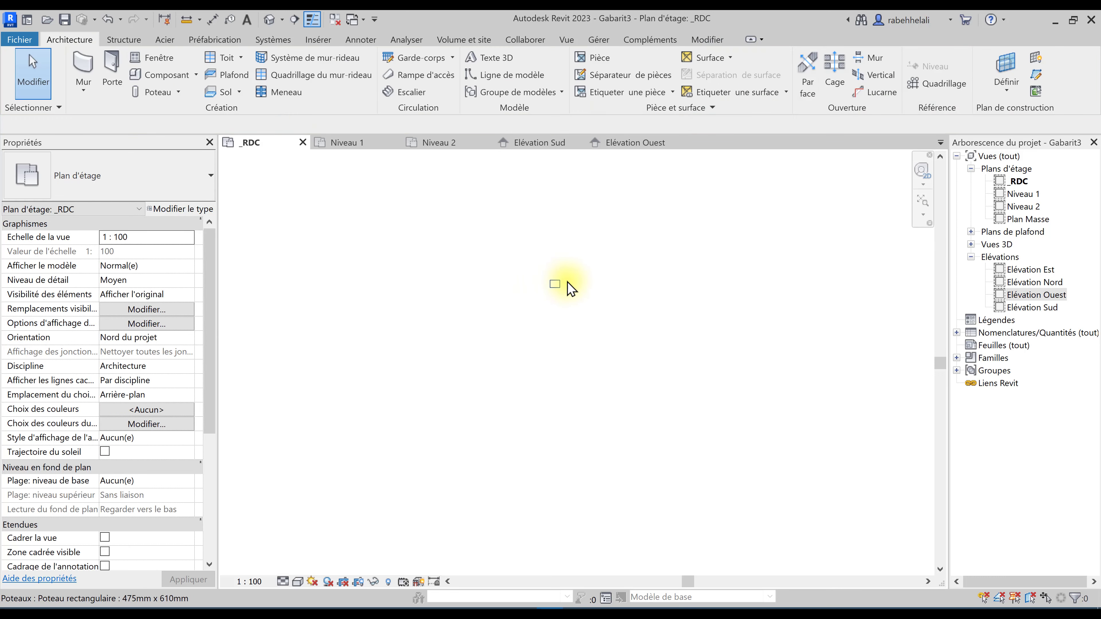
Step: Select the placed column to inspect it, then deselect it
click(548, 286)
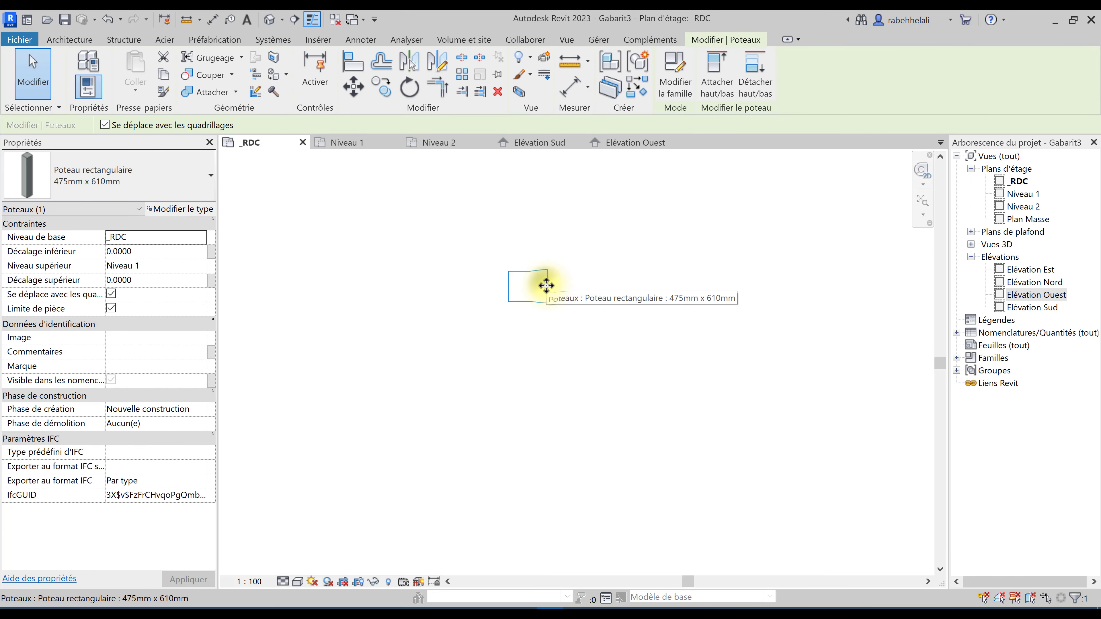
click(589, 311)
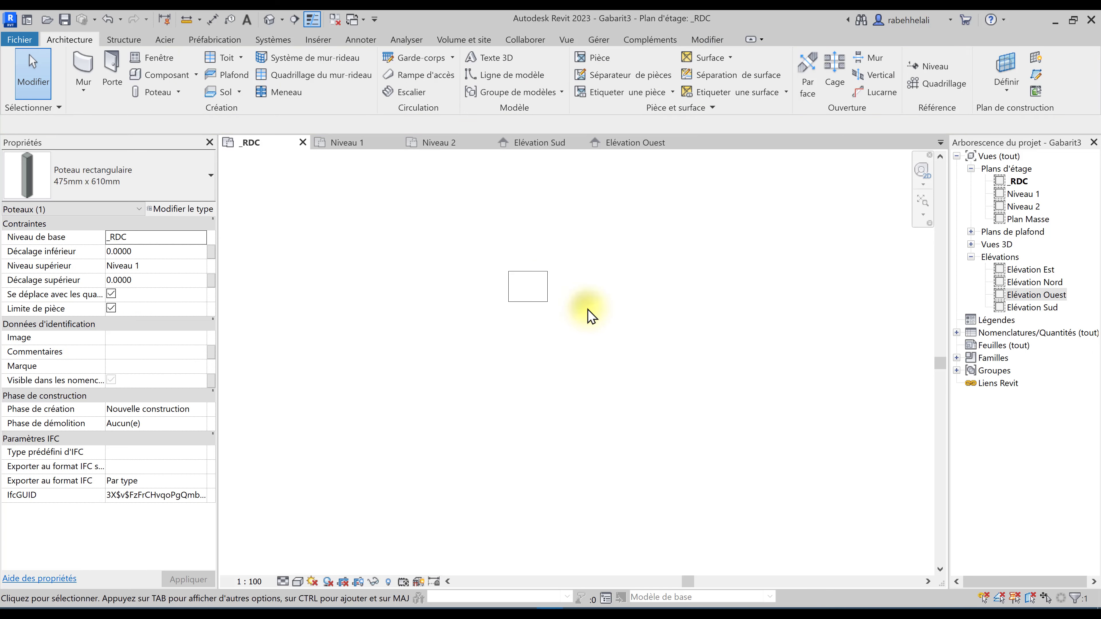
click(547, 286)
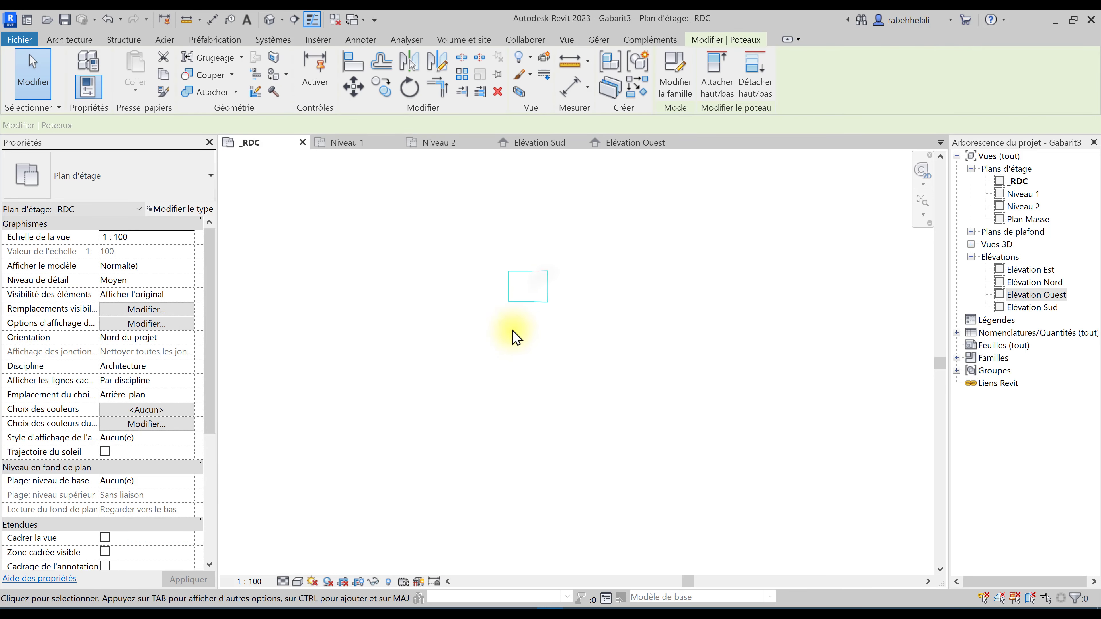
click(444, 420)
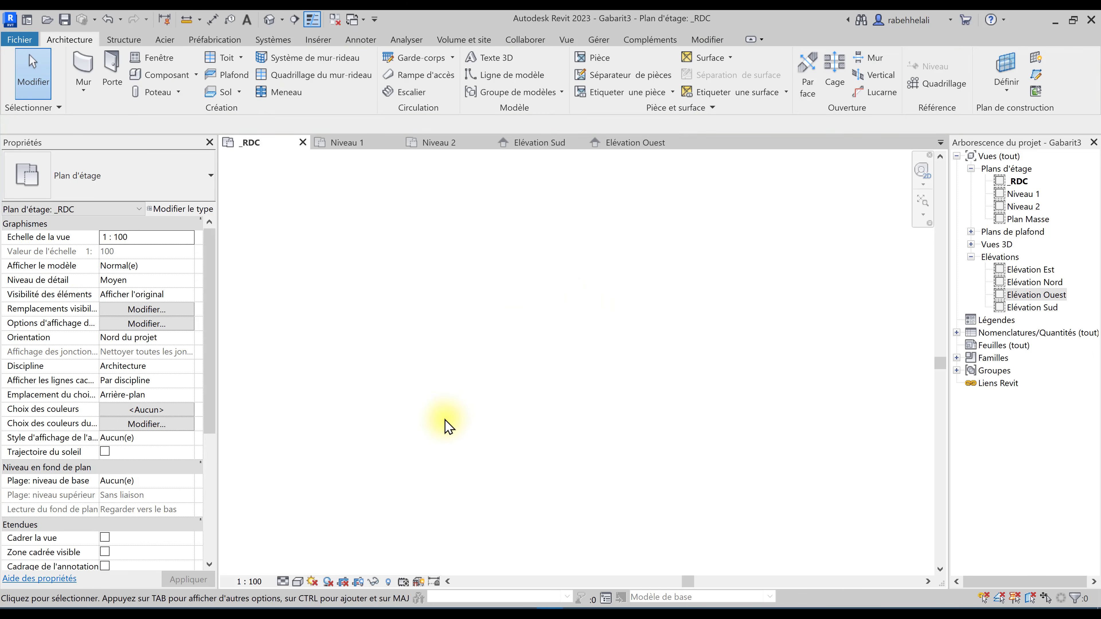
click(178, 92)
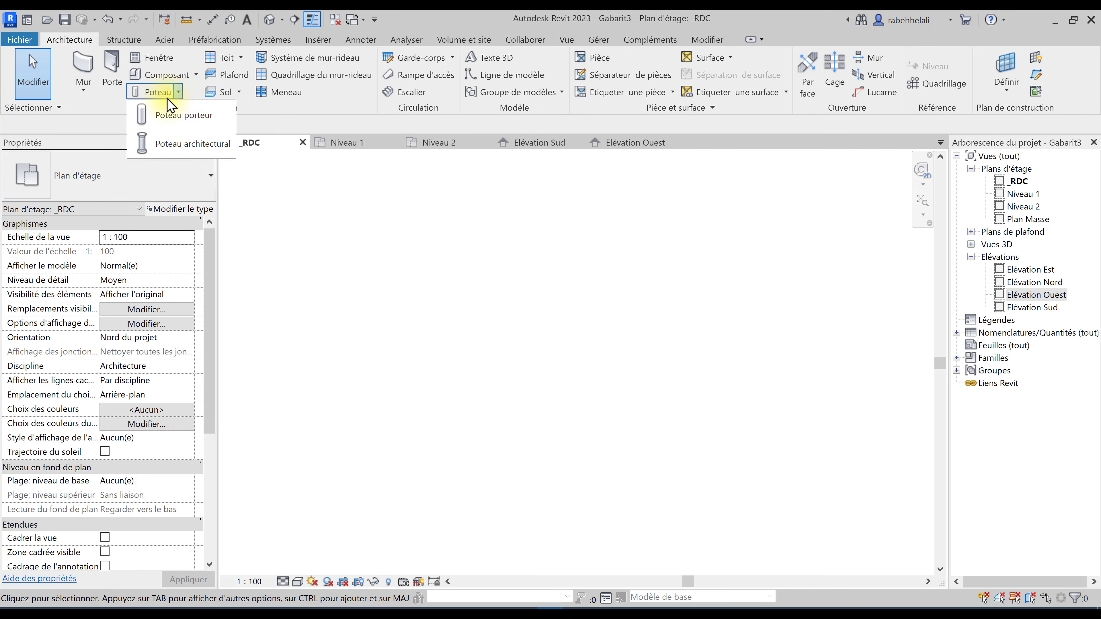
Step: Start a structural column, confirm HE-A HEA160 is the only type, then cancel
click(132, 41)
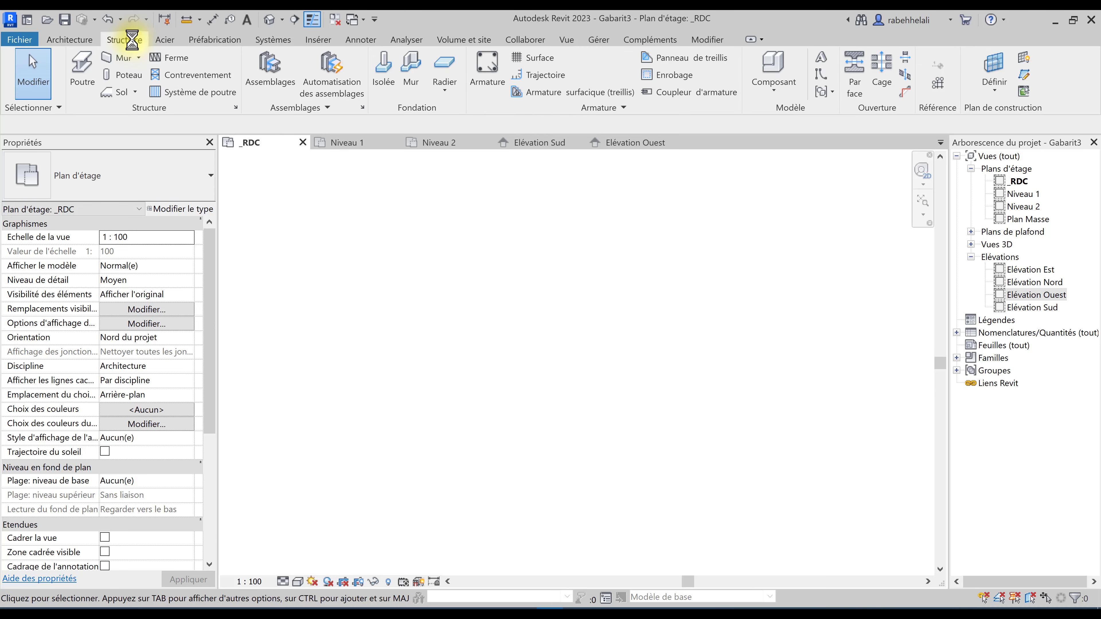
click(129, 76)
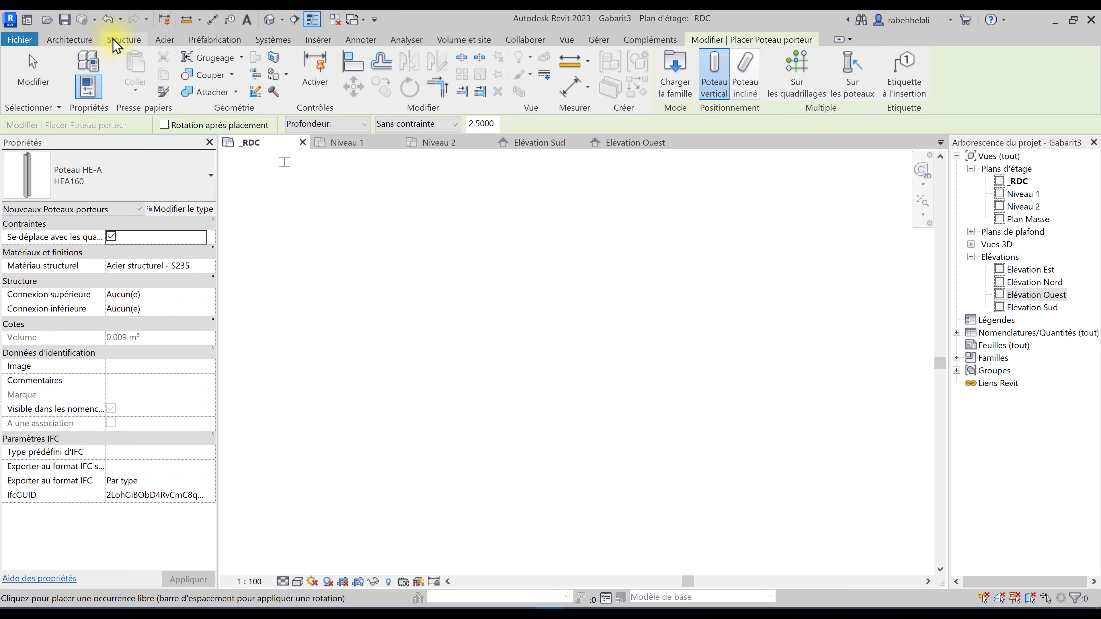
click(191, 173)
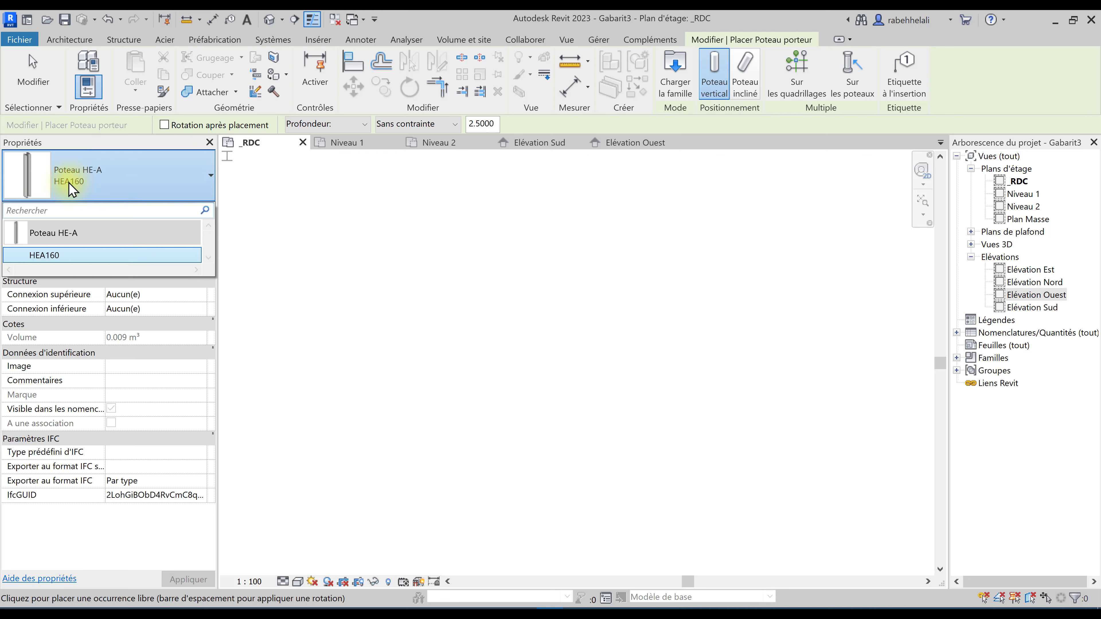
key(Escape)
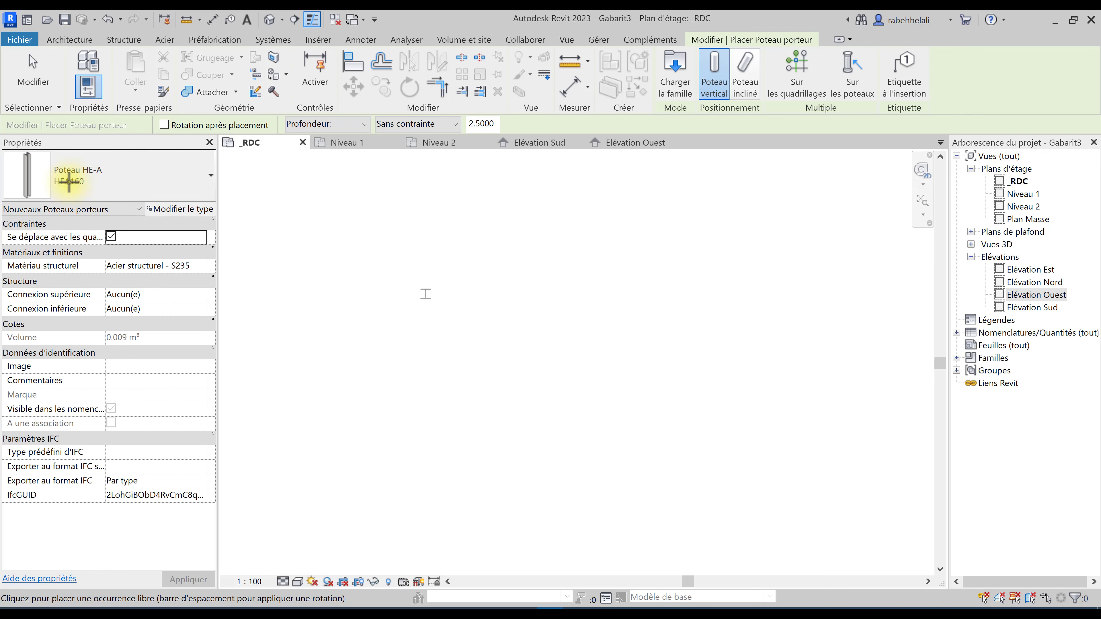
key(Escape)
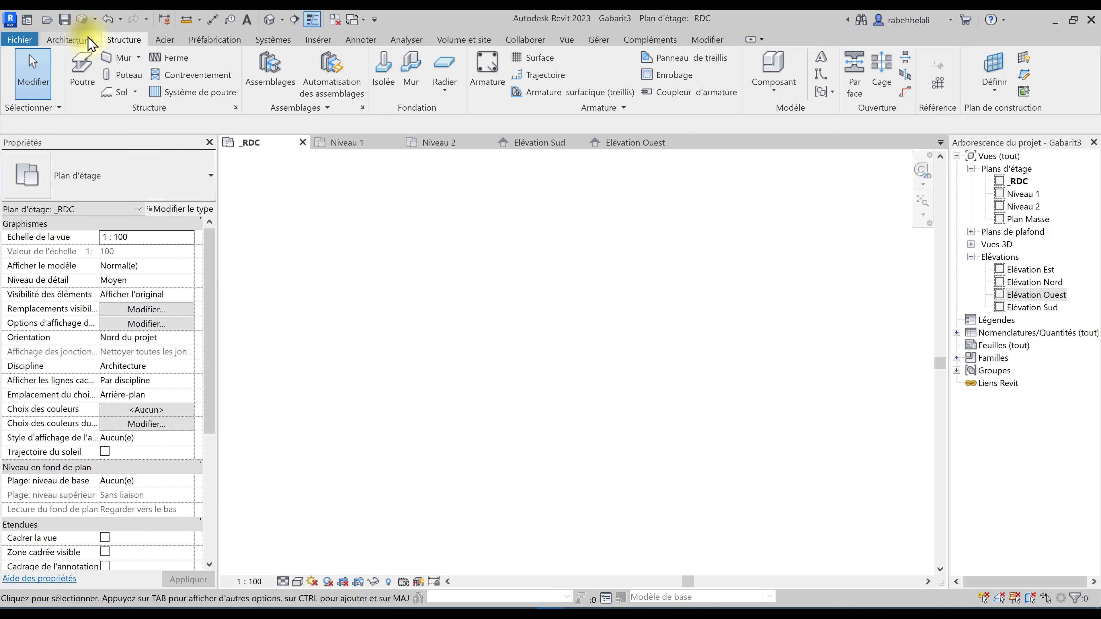
Step: Start a Poteau porteur column from the Architecture tab's Poteau menu
click(88, 39)
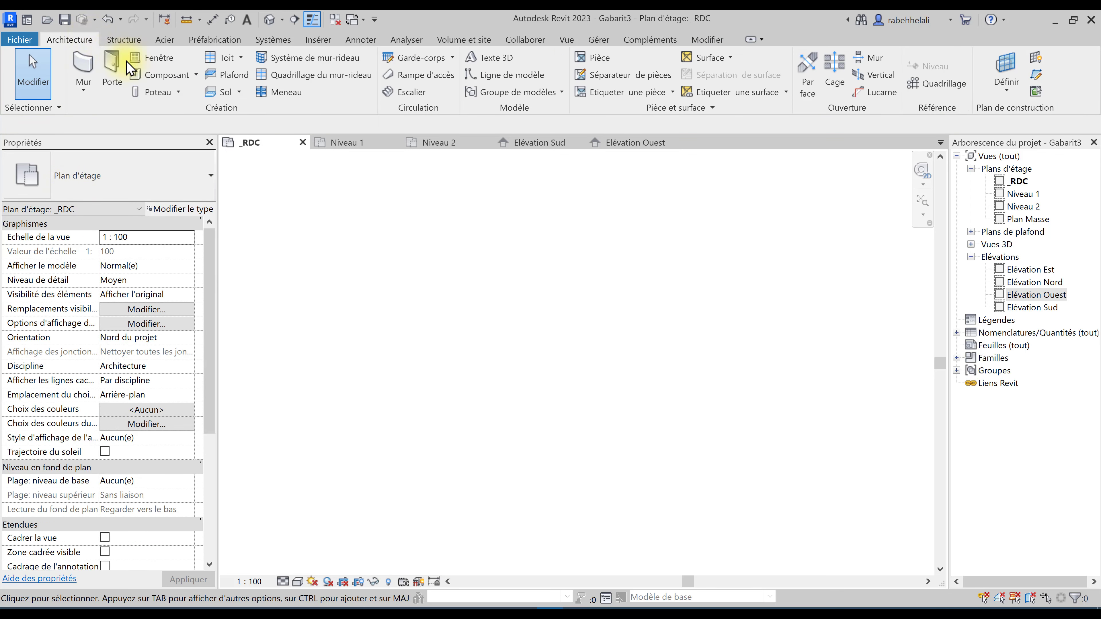
click(177, 93)
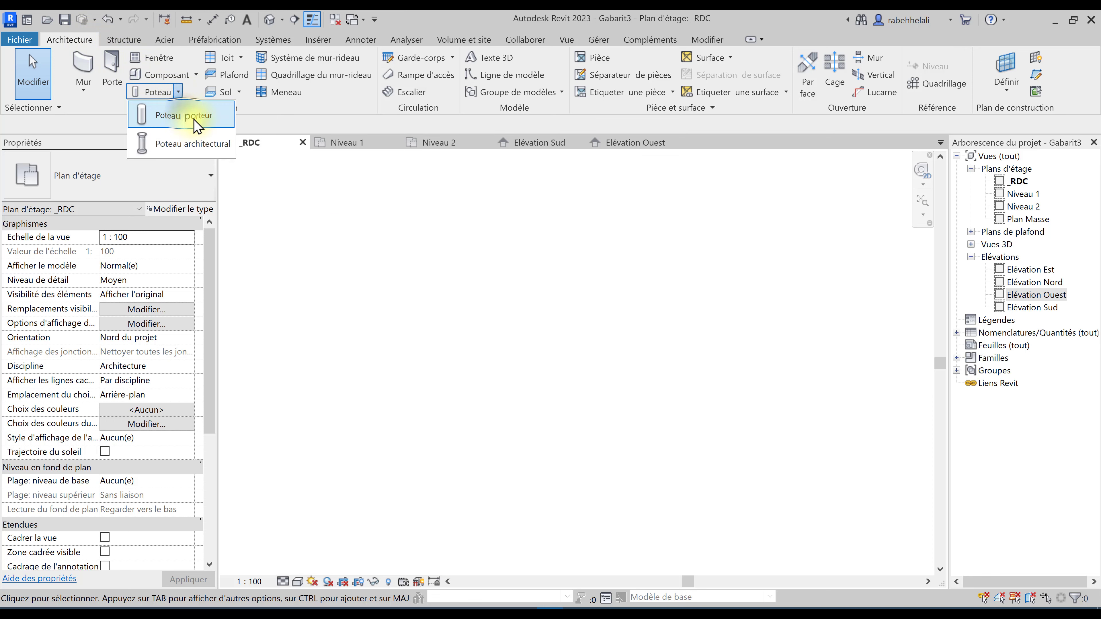
click(428, 256)
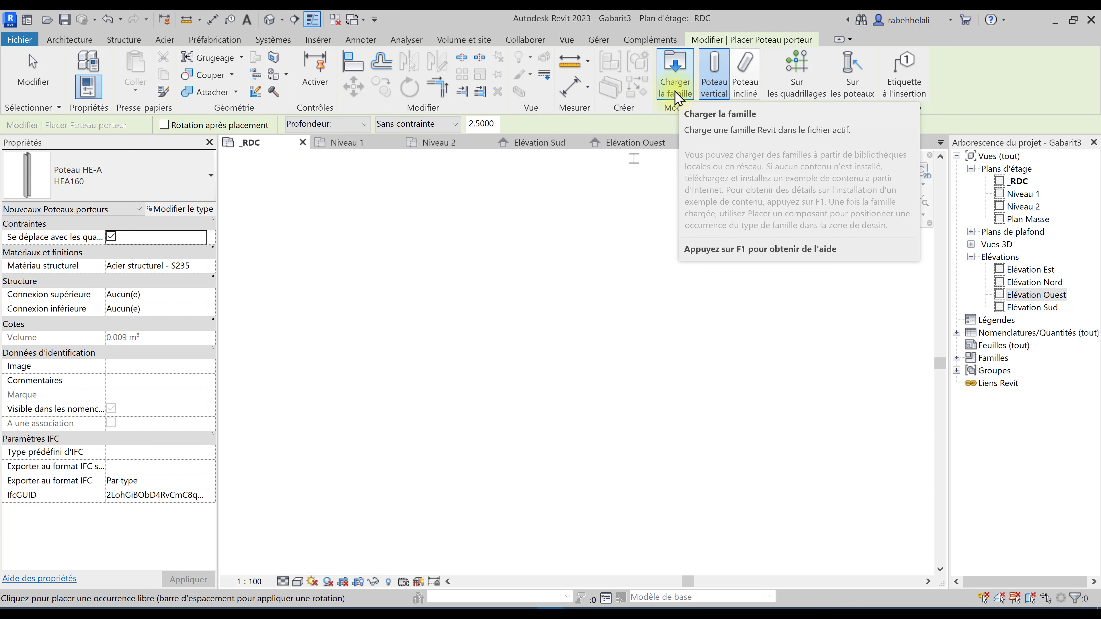
Step: In Charger la famille, browse to Libraries > French and scroll its folder list
click(675, 93)
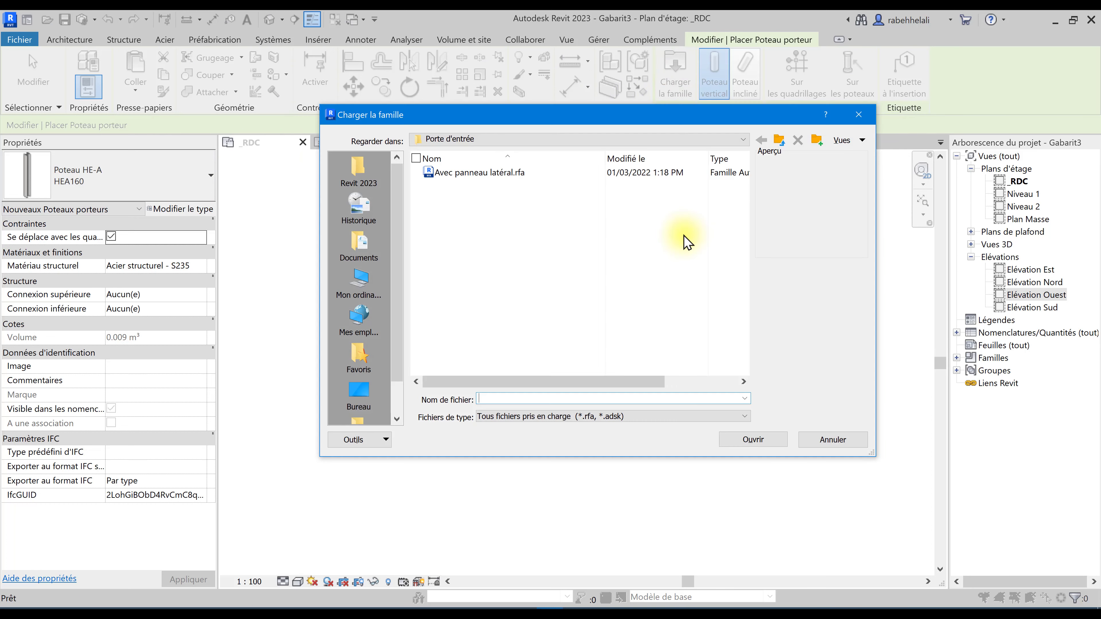
click(661, 138)
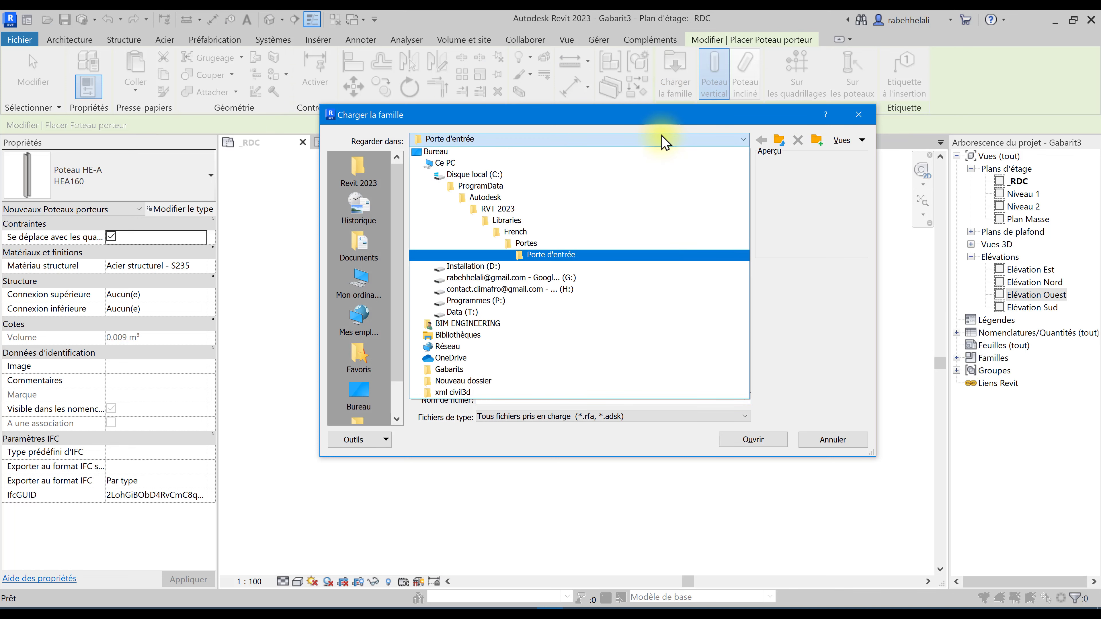
click(507, 233)
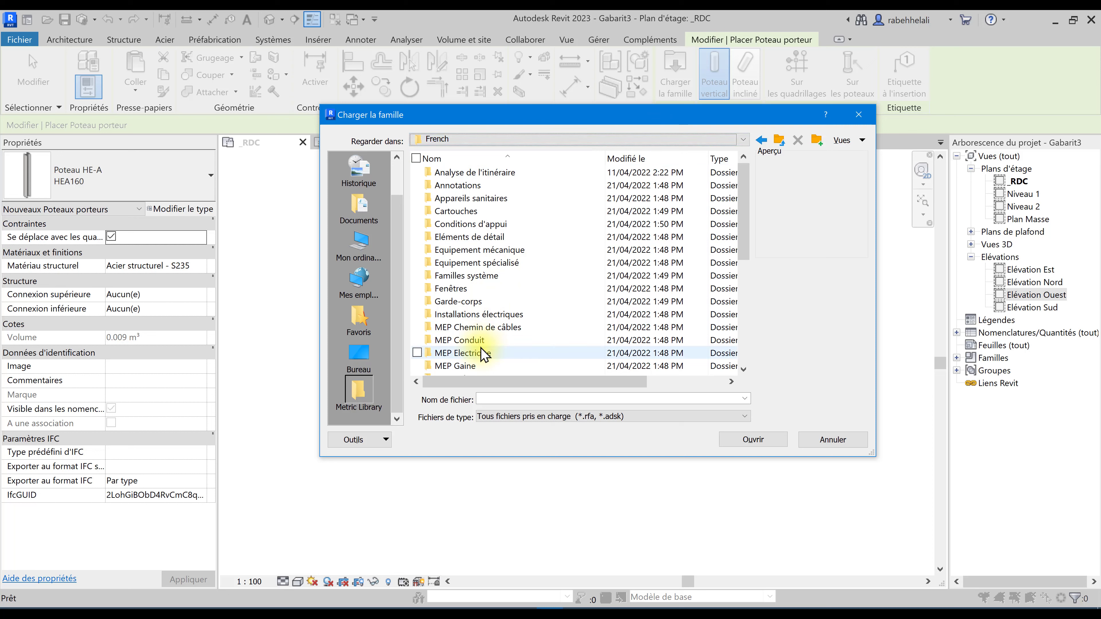
scroll(481, 347, down, 6)
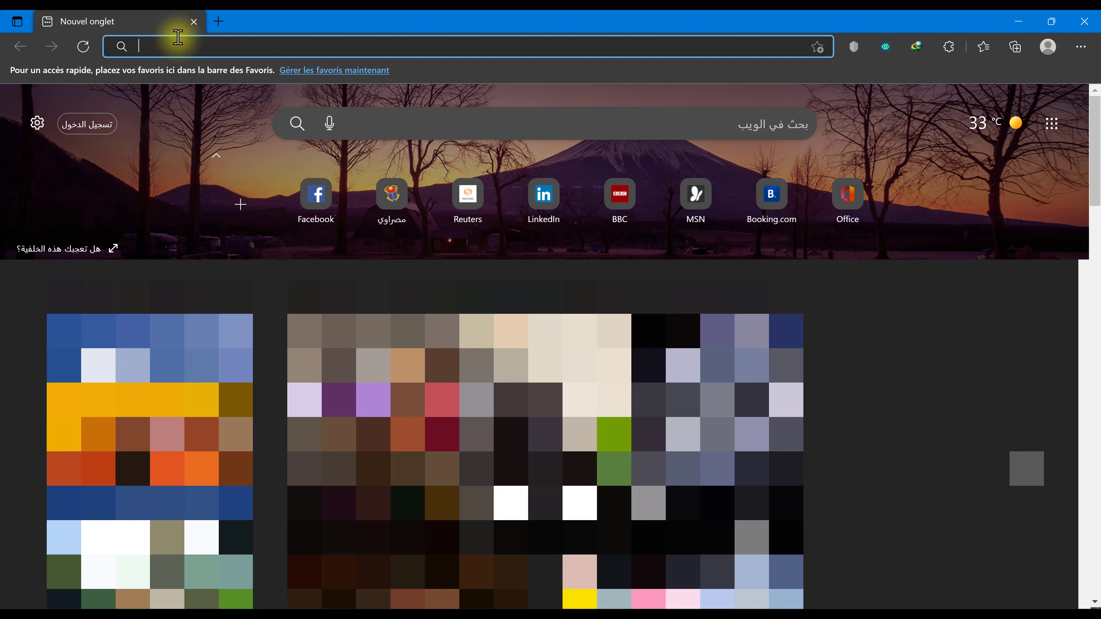
Step: Search Bing for 'content frech revit 202' and open Autodesk's Revit 2023 Content page
text(cont)
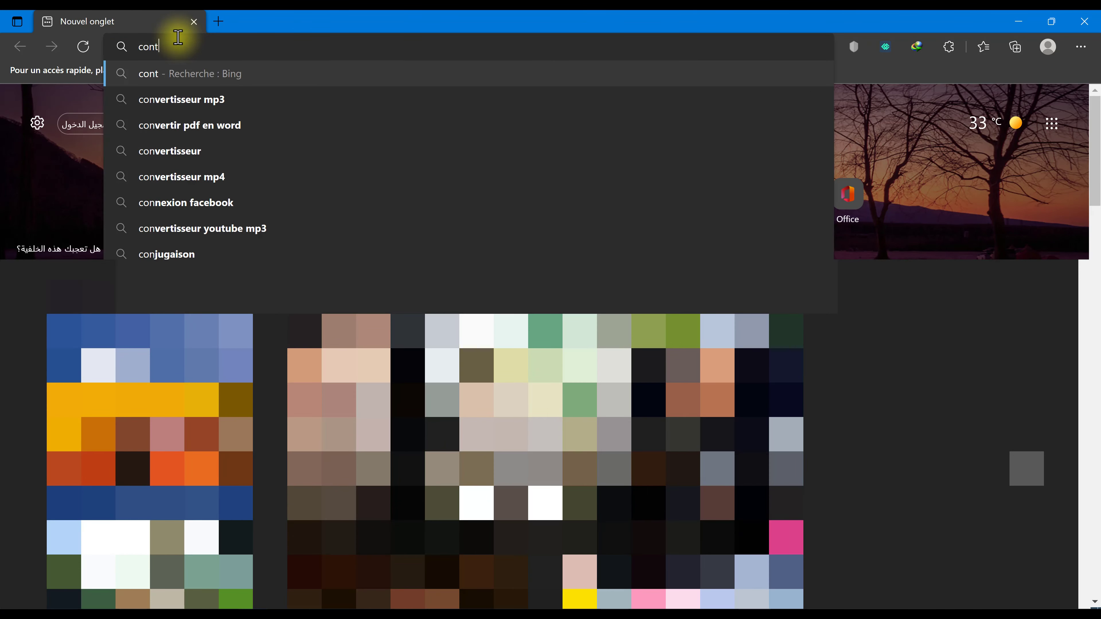
text(ent frech )
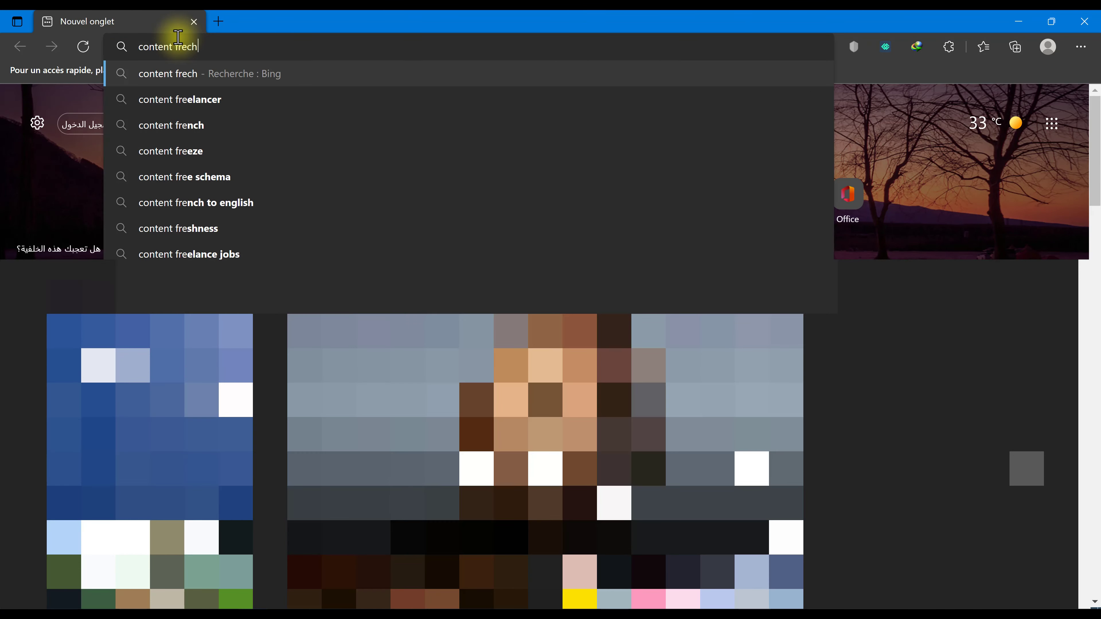
text(revit 2)
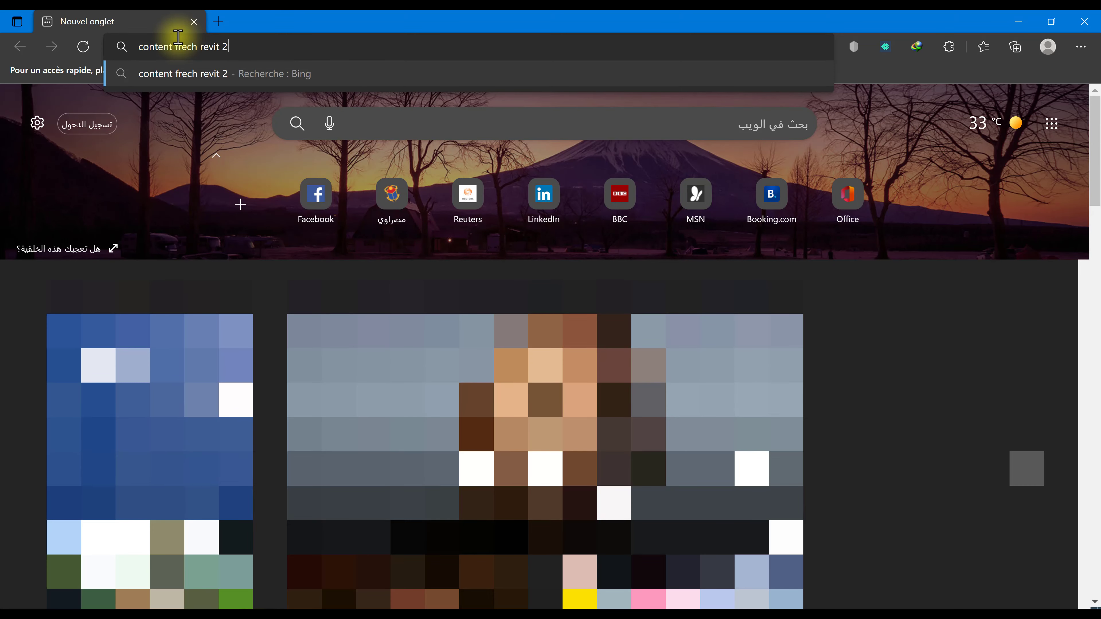
text(023)
key(Return)
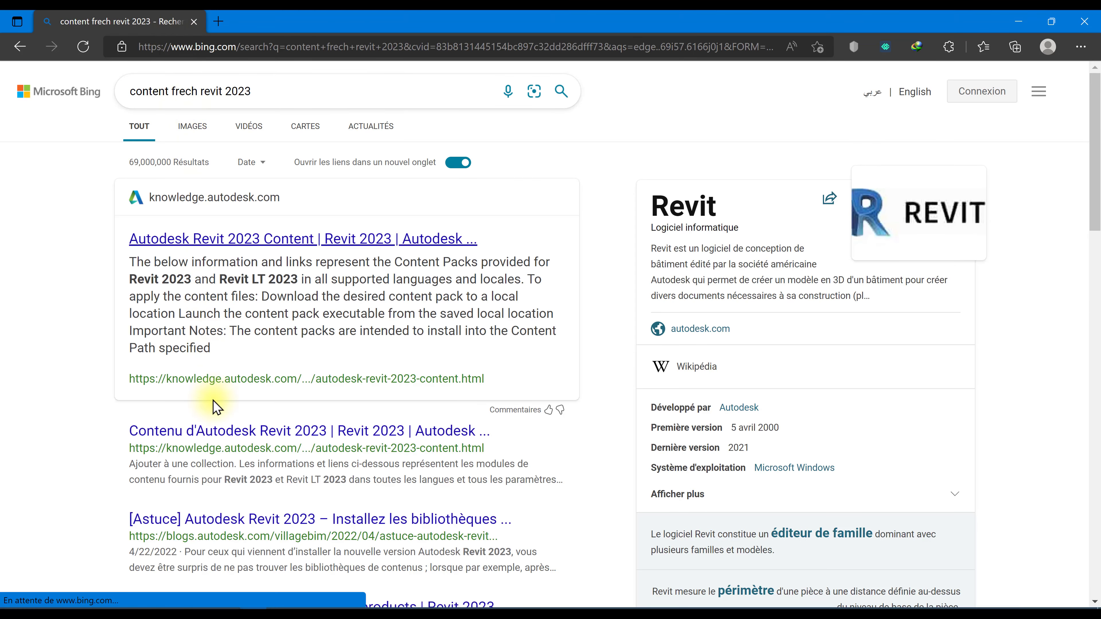
click(216, 432)
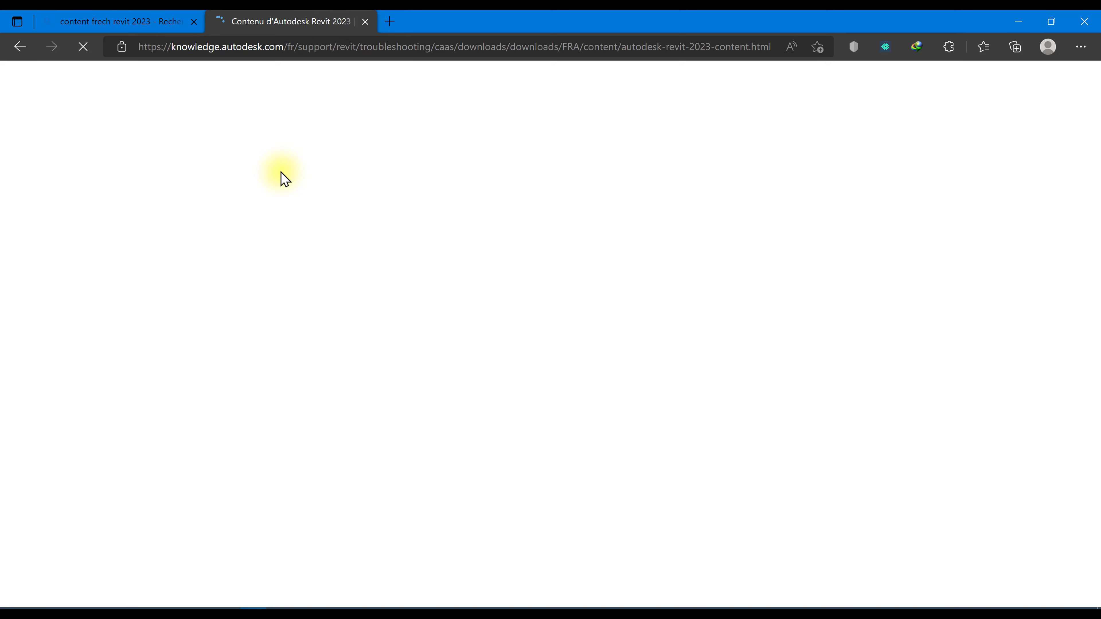
click(130, 17)
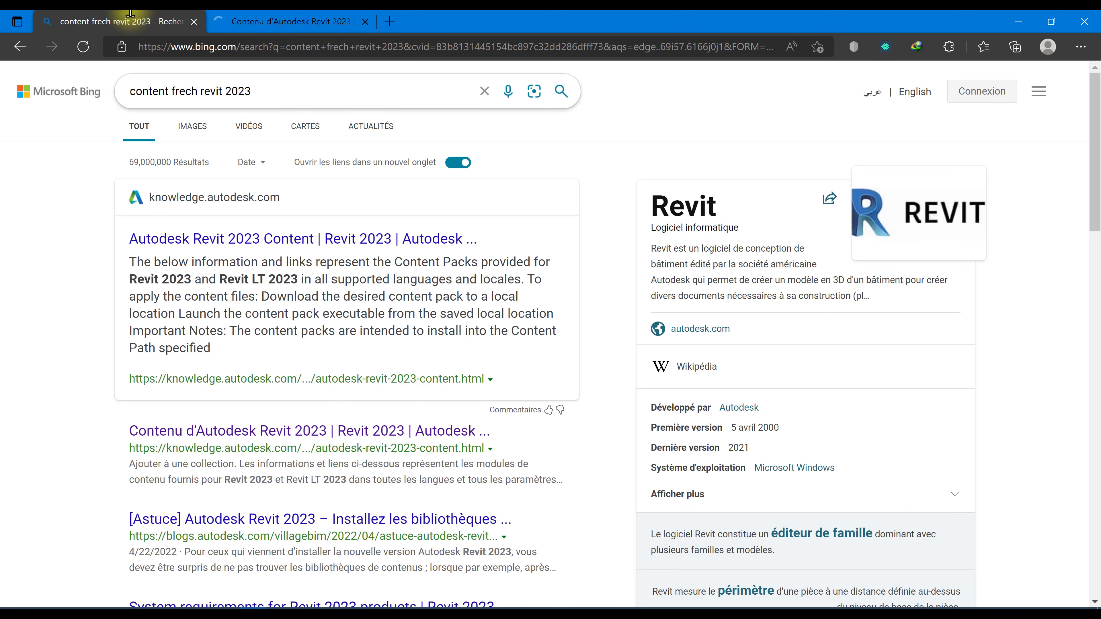
click(266, 13)
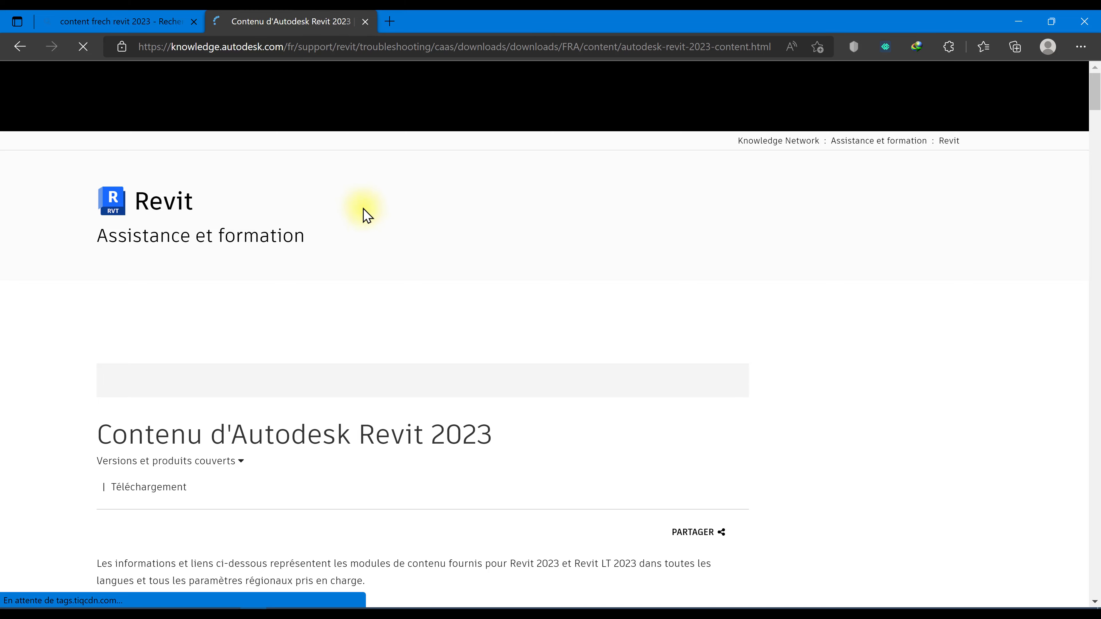
Step: Scroll the content modules table down to the 'Contenu en français pour Revit 2023' row
scroll(385, 253, down, 3)
scroll(384, 252, down, 2)
scroll(385, 253, down, 2)
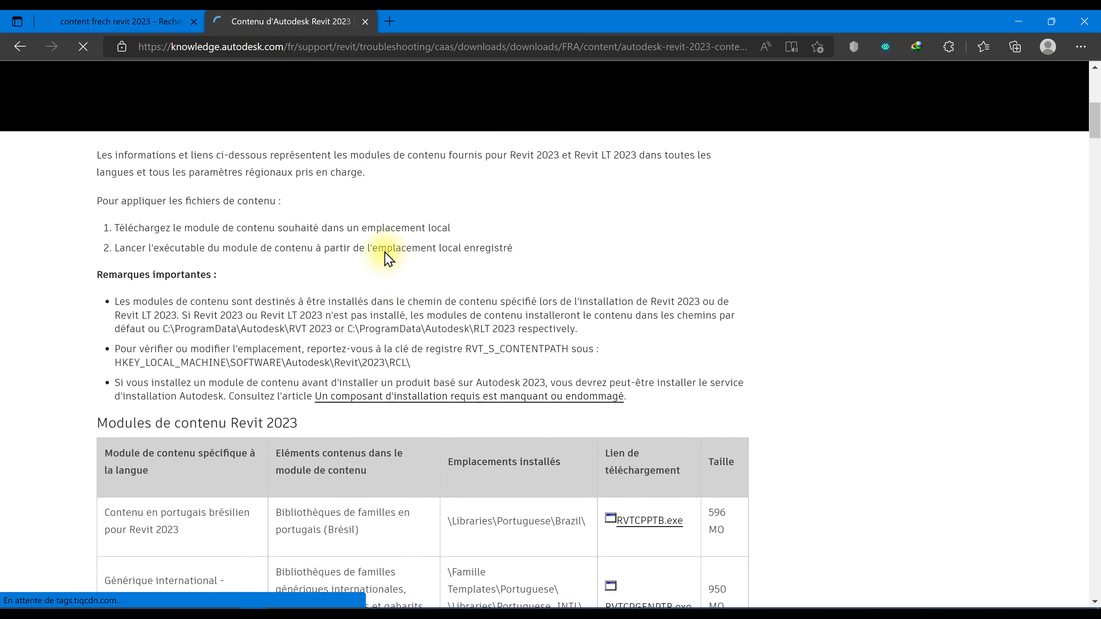
scroll(384, 253, down, 3)
scroll(385, 253, down, 2)
scroll(209, 351, down, 2)
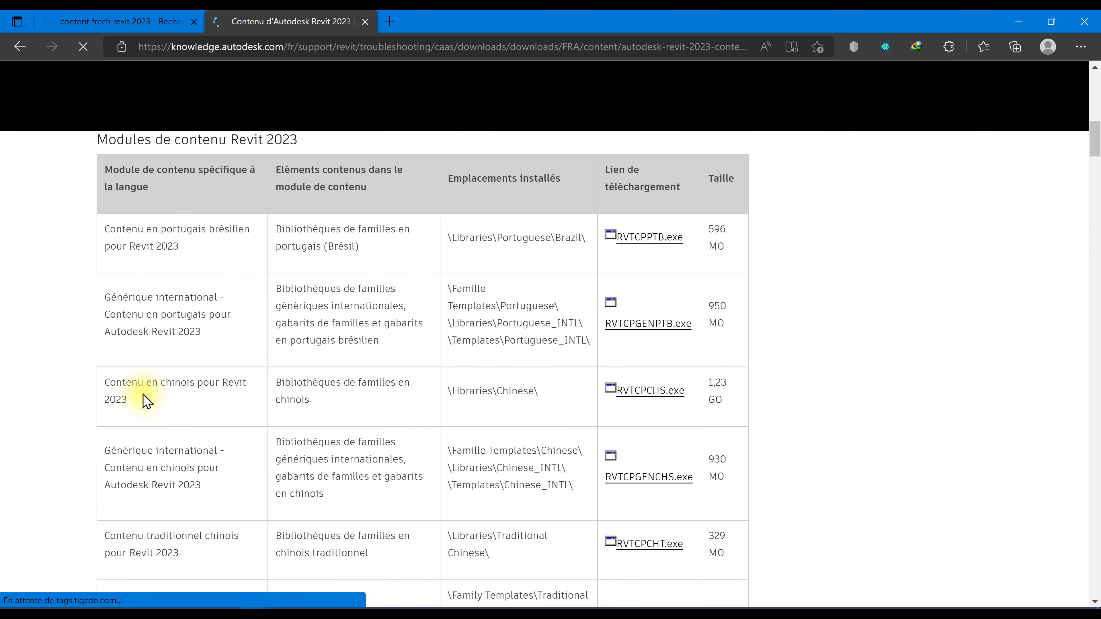
scroll(145, 401, down, 2)
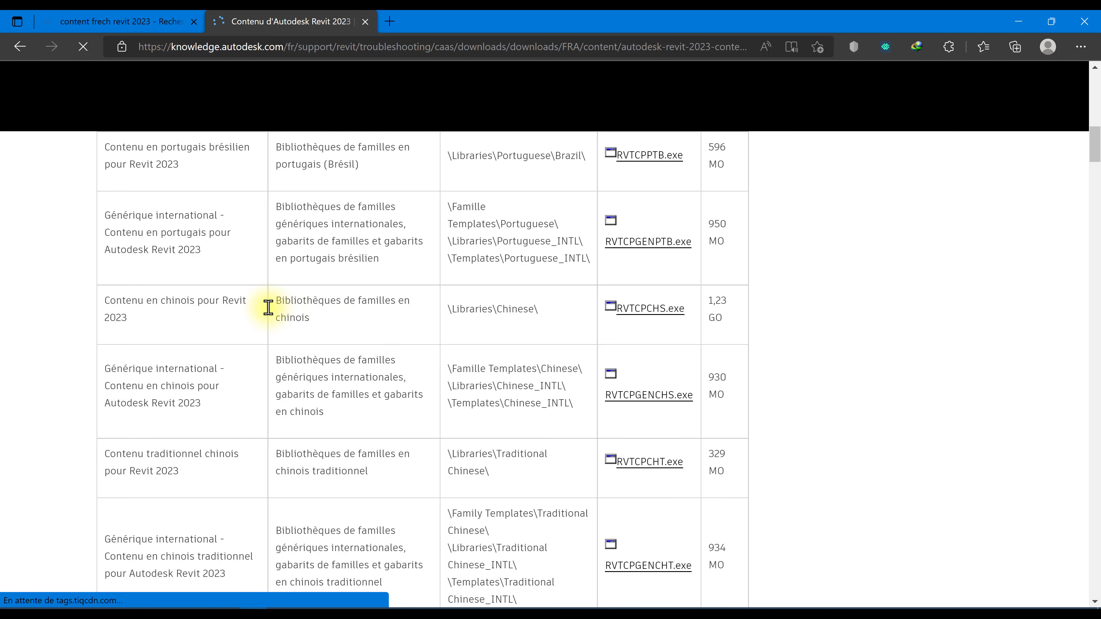
scroll(268, 314, down, 1)
scroll(269, 314, down, 3)
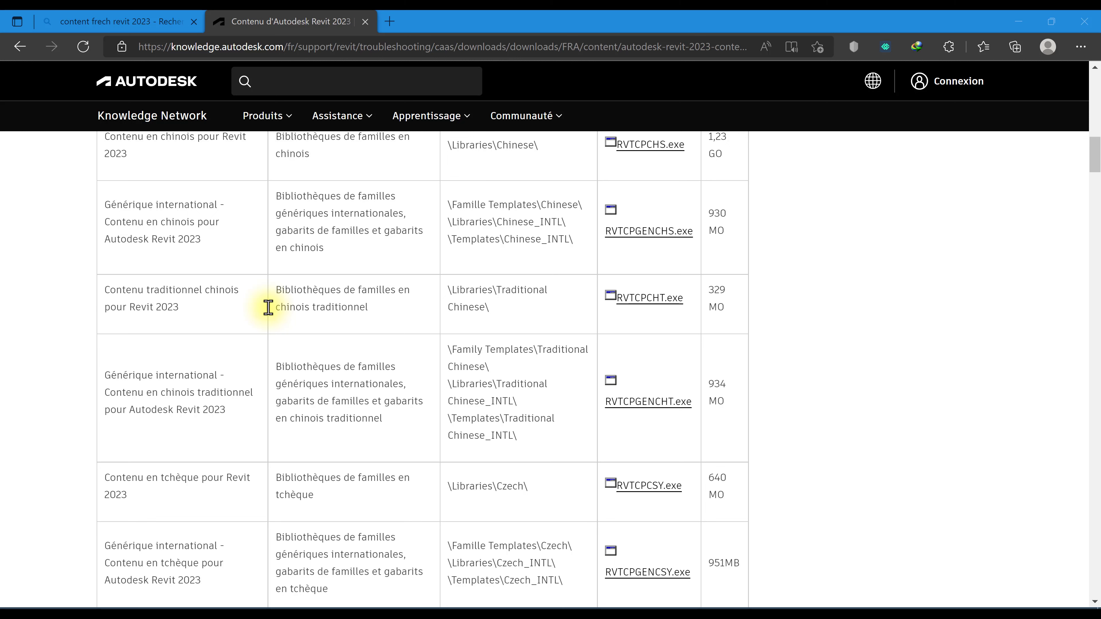
scroll(243, 382, down, 2)
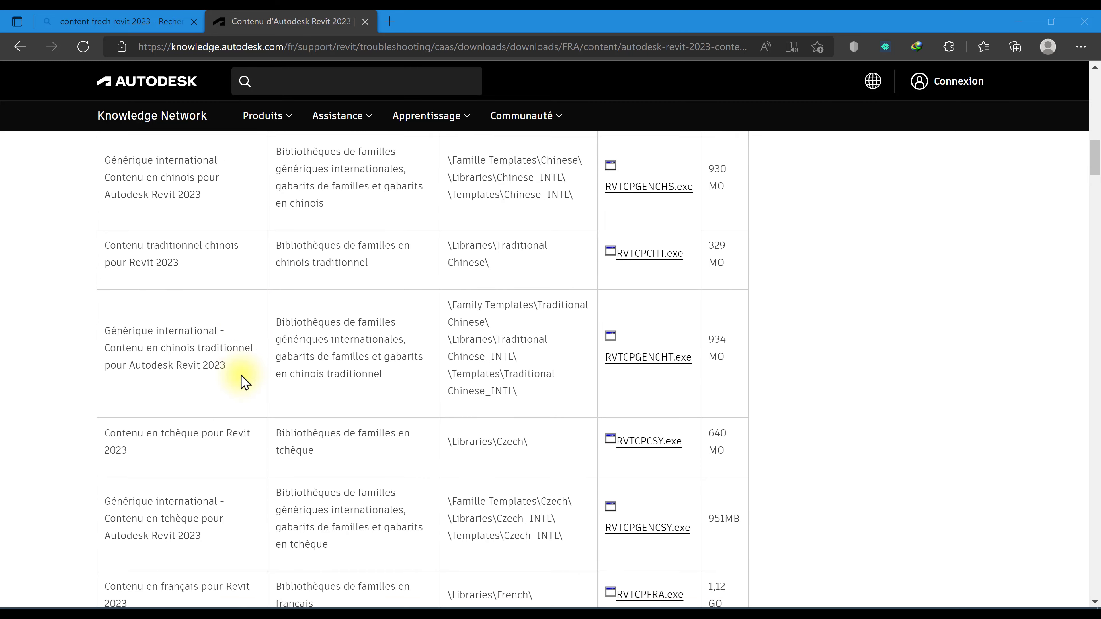
scroll(243, 382, down, 1)
scroll(243, 381, down, 2)
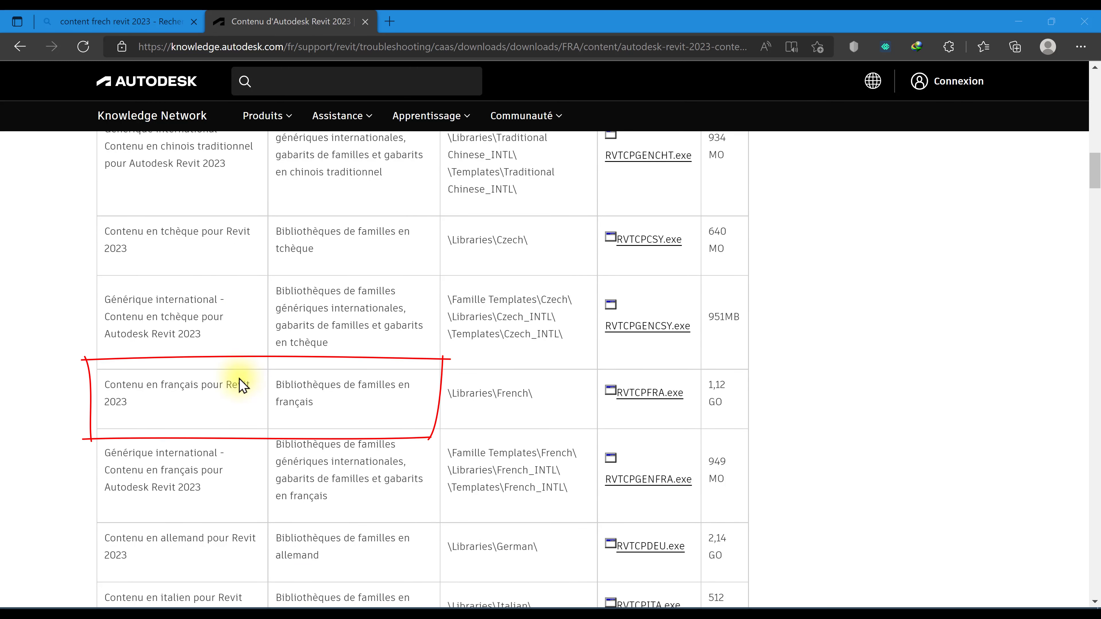
Step: Highlight and clear text in the French content row (RVTCPFRA.exe, 1,12 GO)
drag(190, 469, 165, 470)
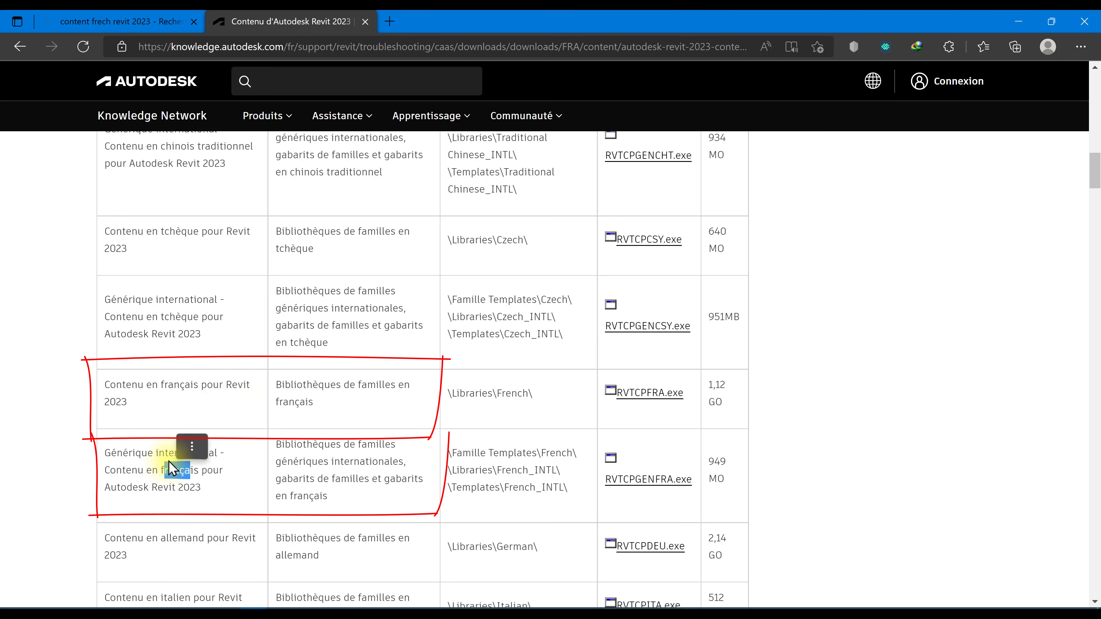
click(192, 446)
click(192, 380)
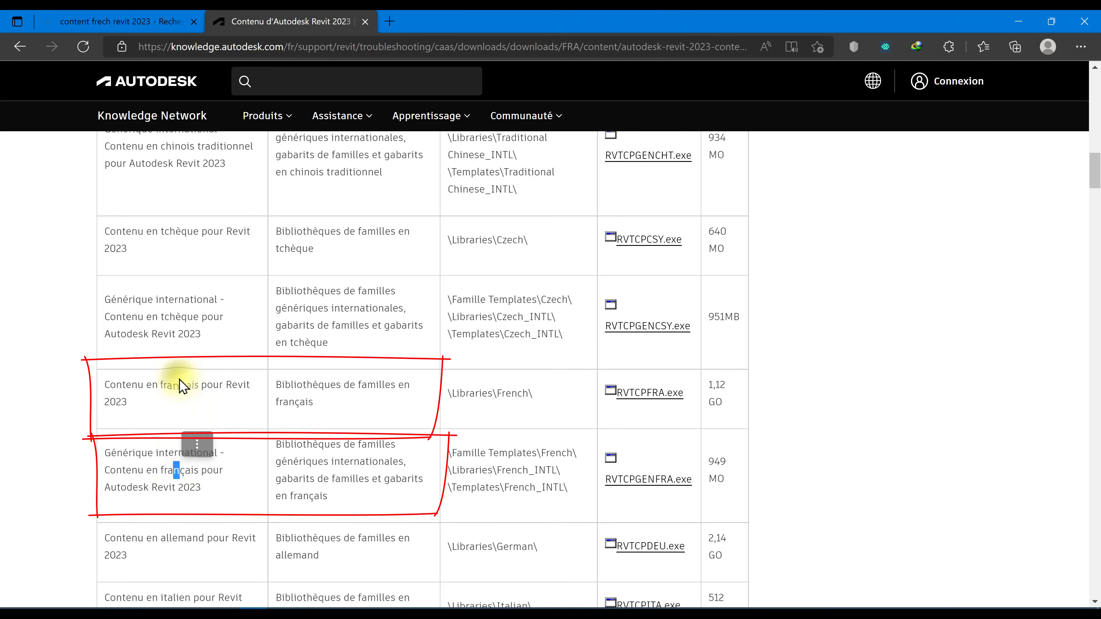
drag(180, 385, 174, 384)
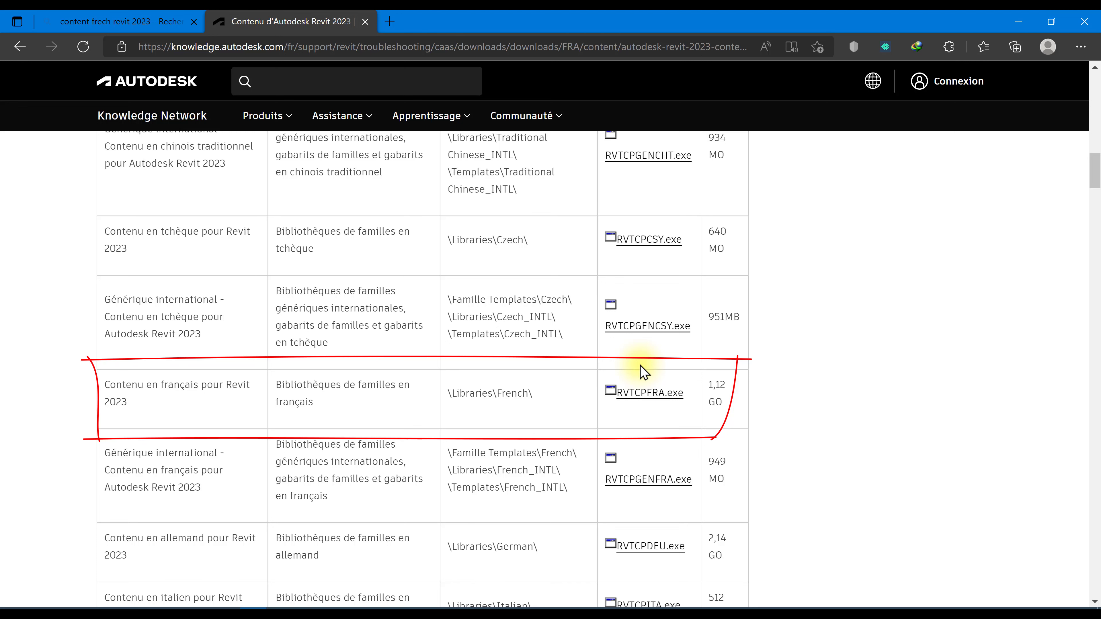
Step: Start the RVTCPFRA.exe download, then cancel it in the download dialog
click(647, 406)
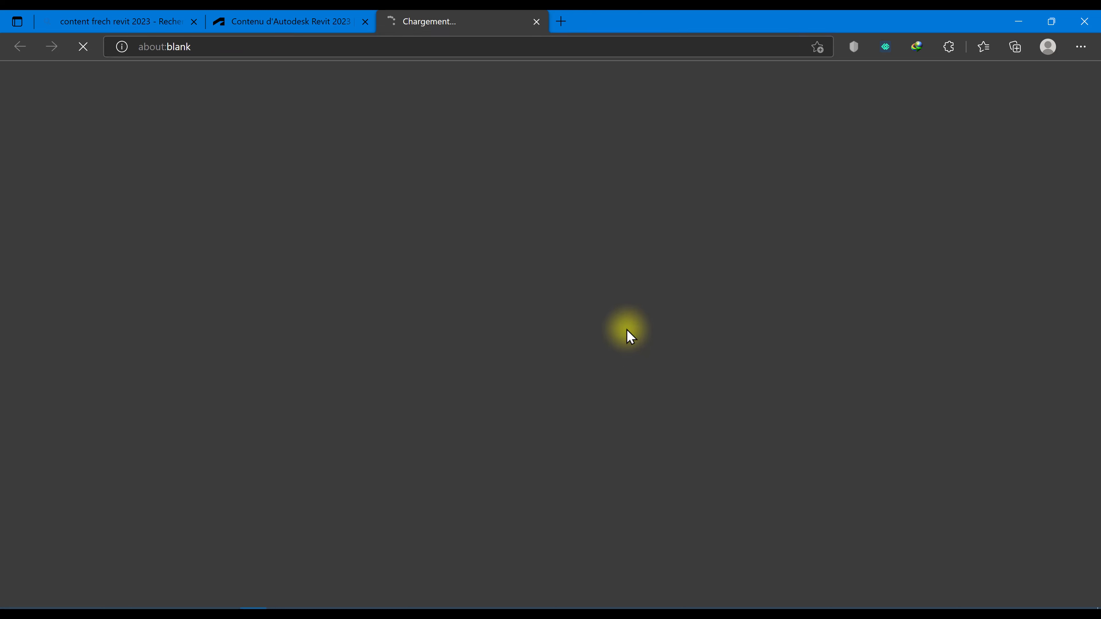
click(536, 21)
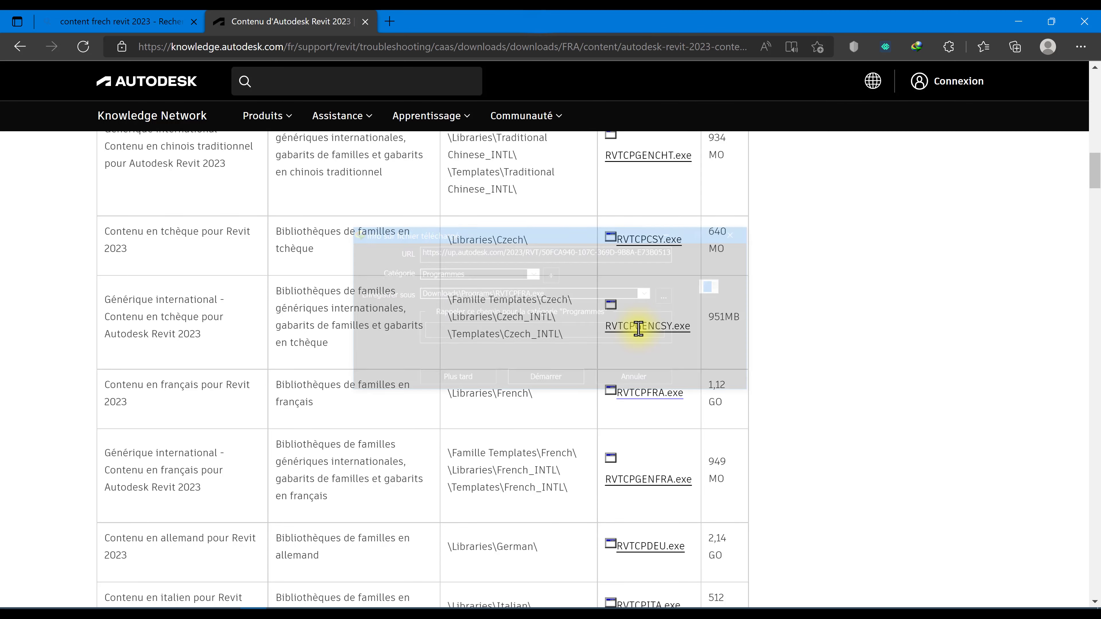
click(738, 234)
key(Return)
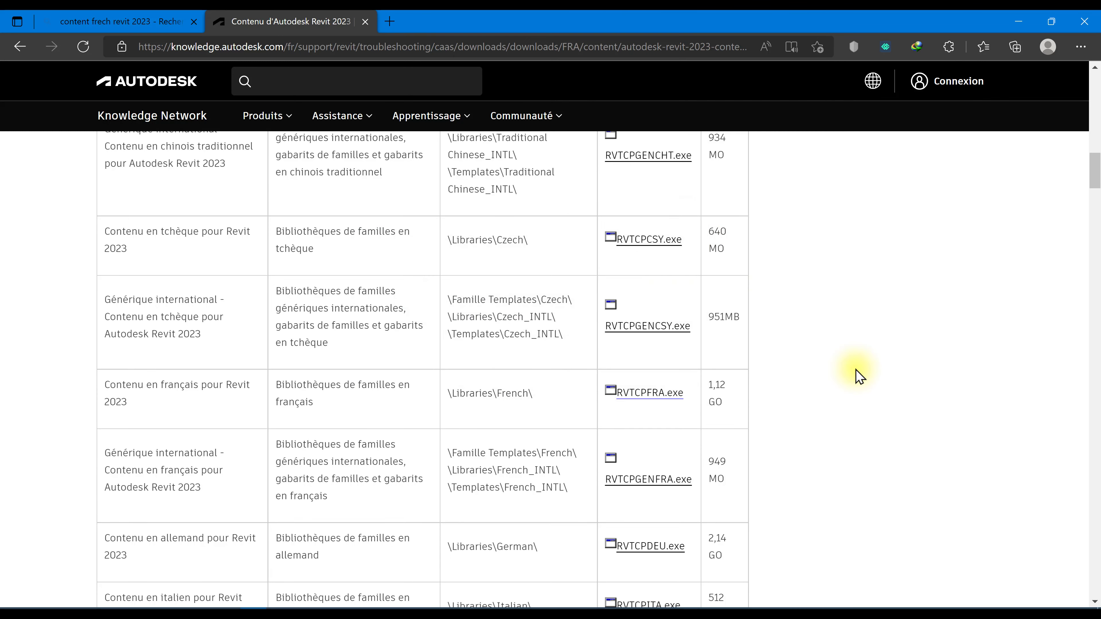
Step: Revisit the search results and content page, then minimize Edge to return to Revit
click(161, 21)
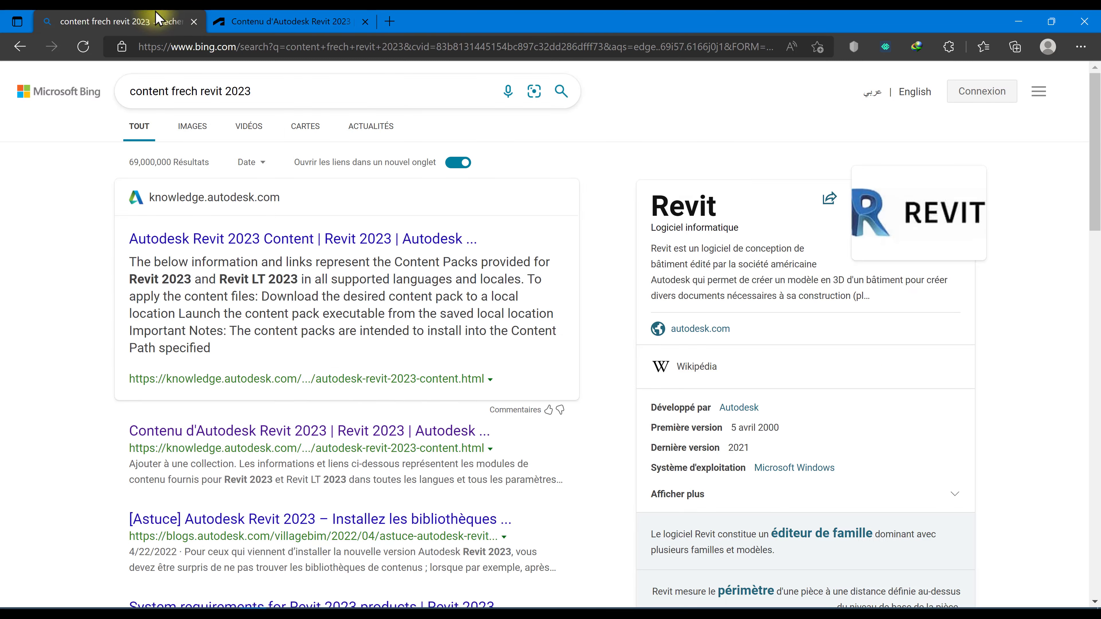
drag(229, 92, 123, 92)
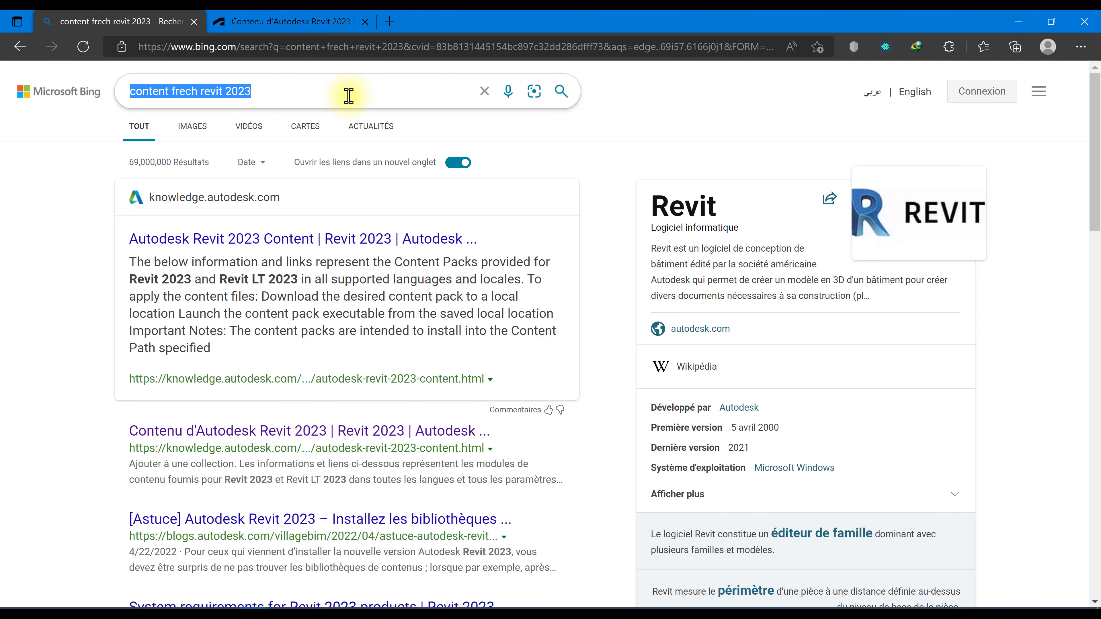
click(349, 94)
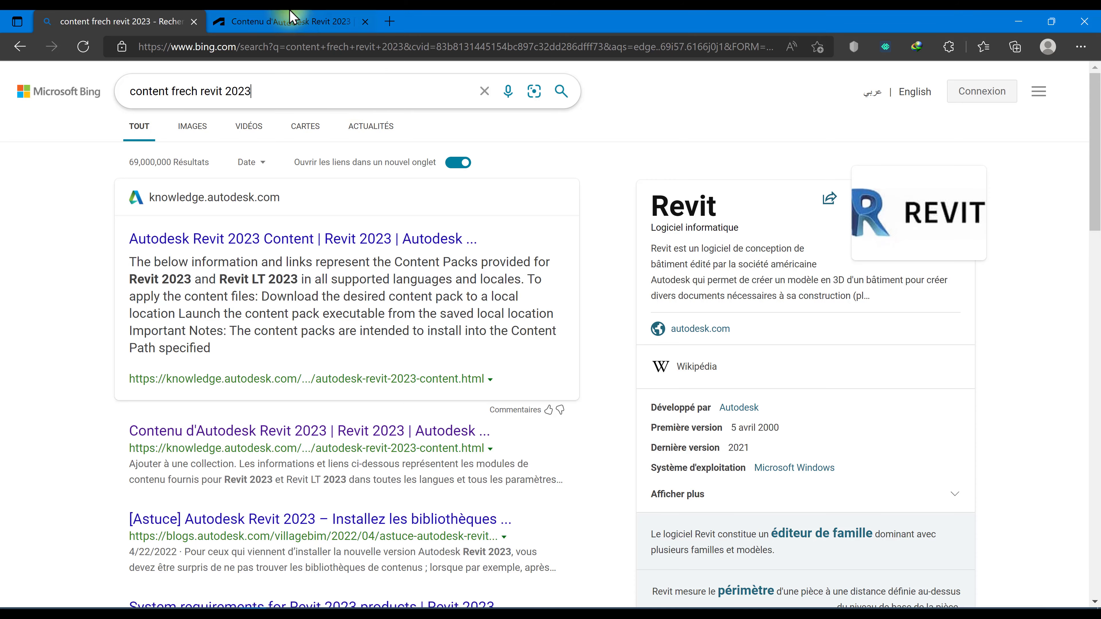
click(300, 19)
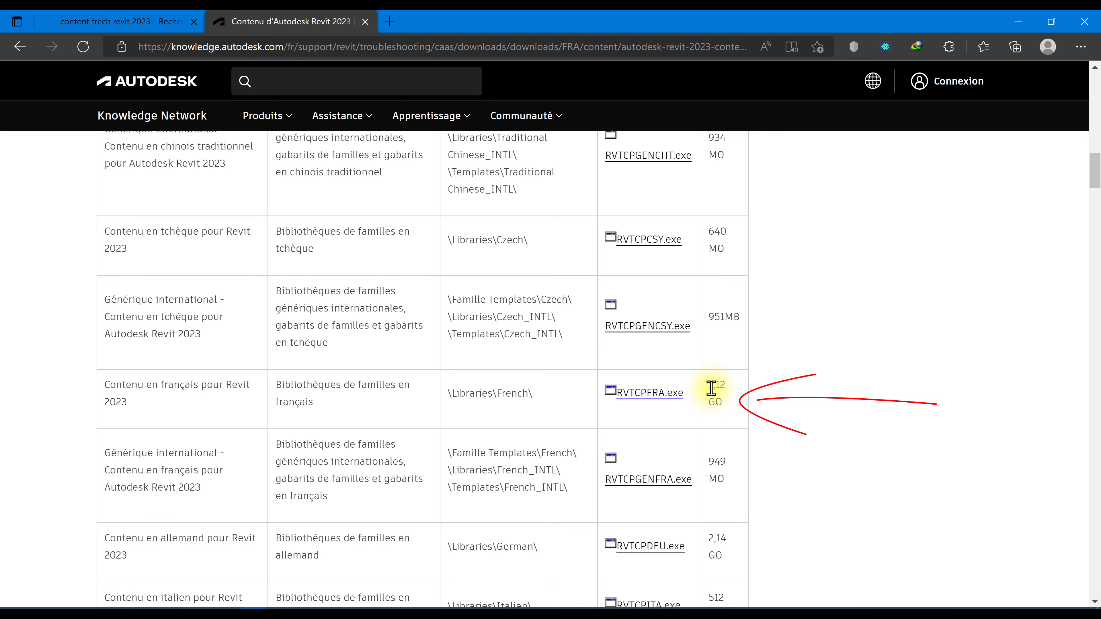
click(1017, 21)
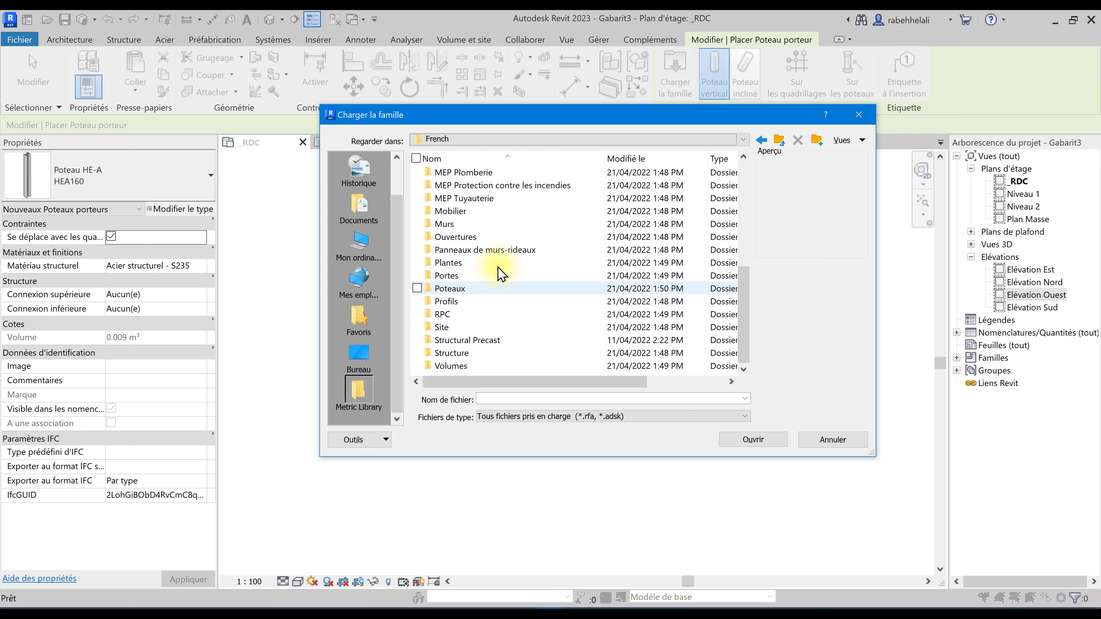
Step: Open the Poteaux folder and preview the Colonne à piédestal and Poteau chanfreiné families
click(452, 289)
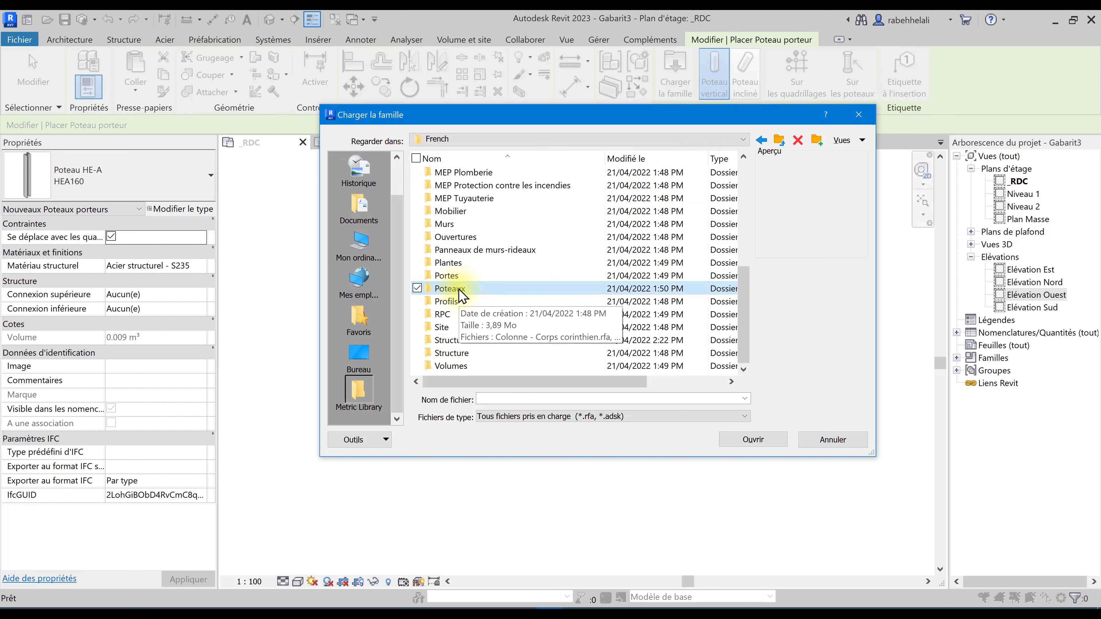
double_click(455, 289)
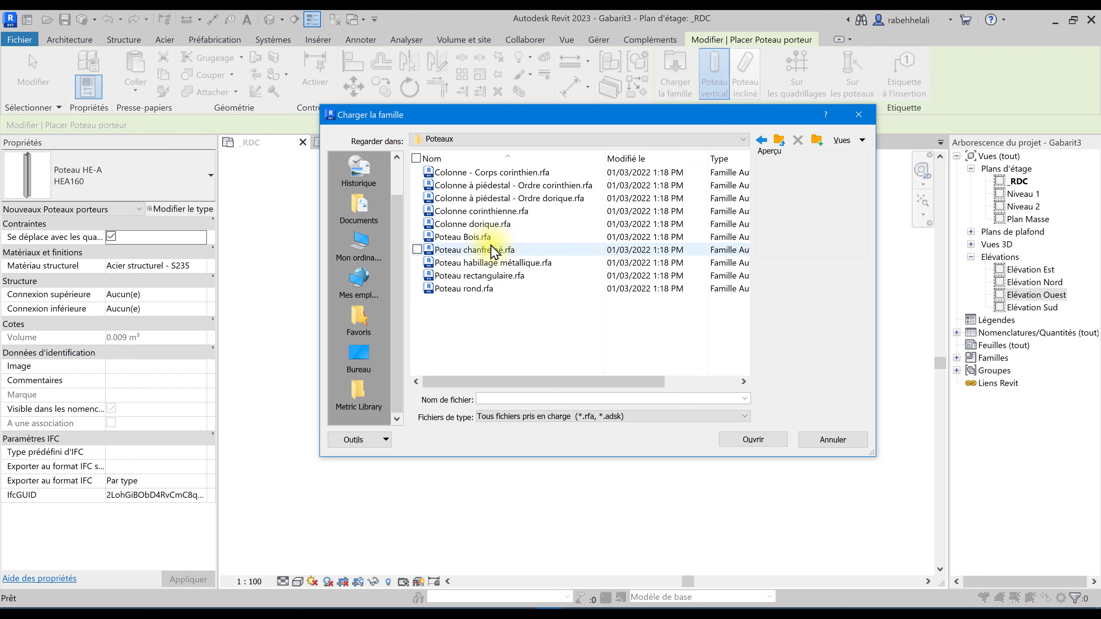
click(494, 198)
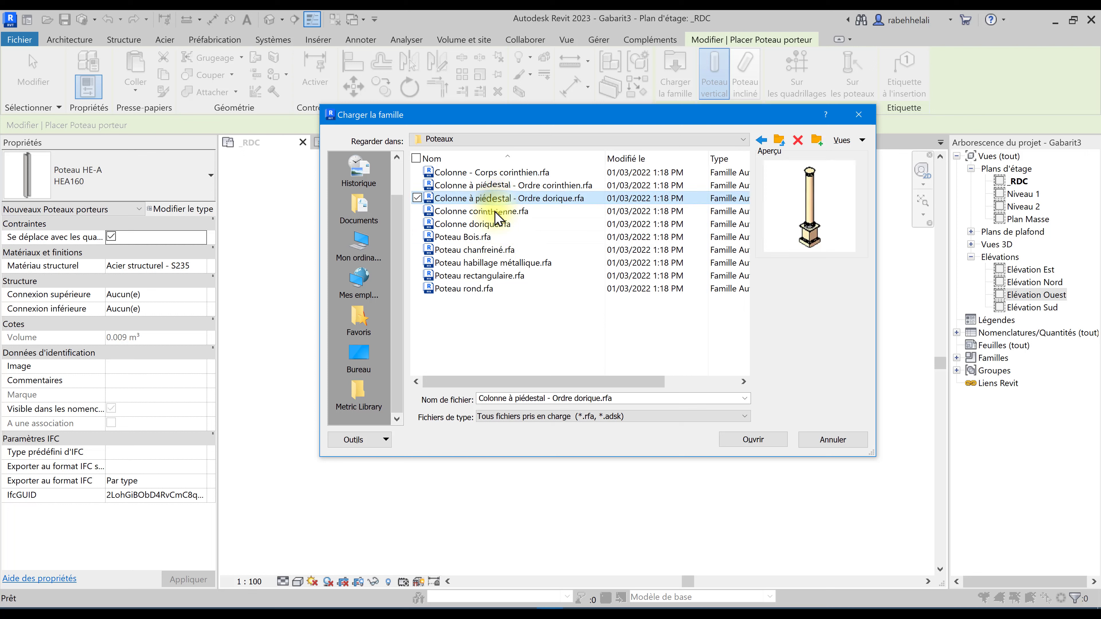
click(492, 224)
click(492, 262)
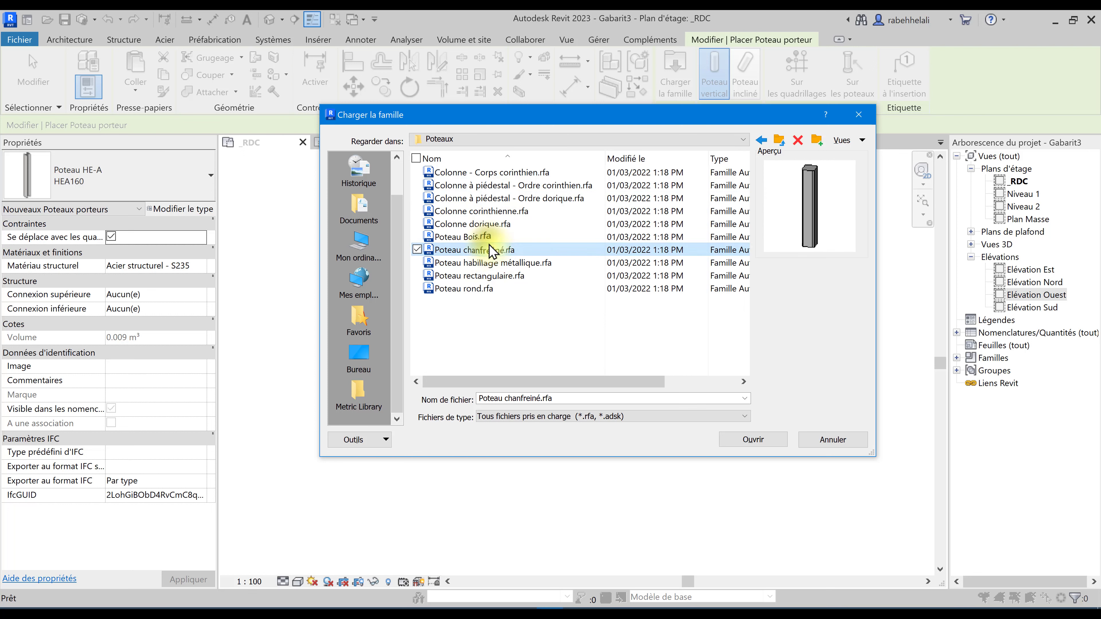
Step: Try loading Poteau rectangulaire.rfa, dismiss the already-exists warning, and reopen Charger la famille
click(498, 275)
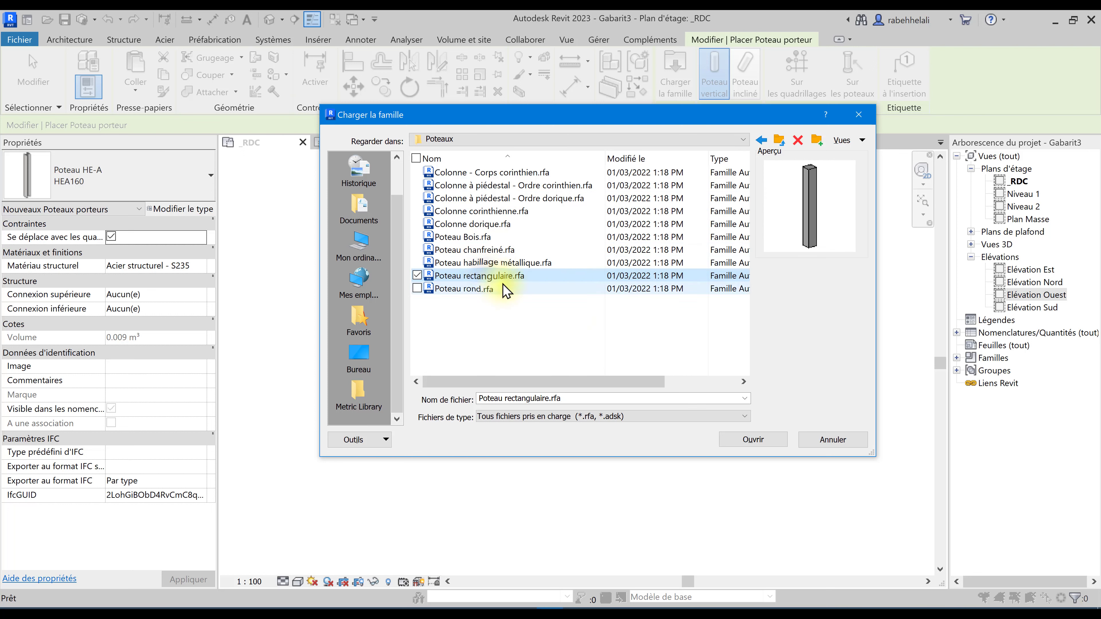
click(749, 439)
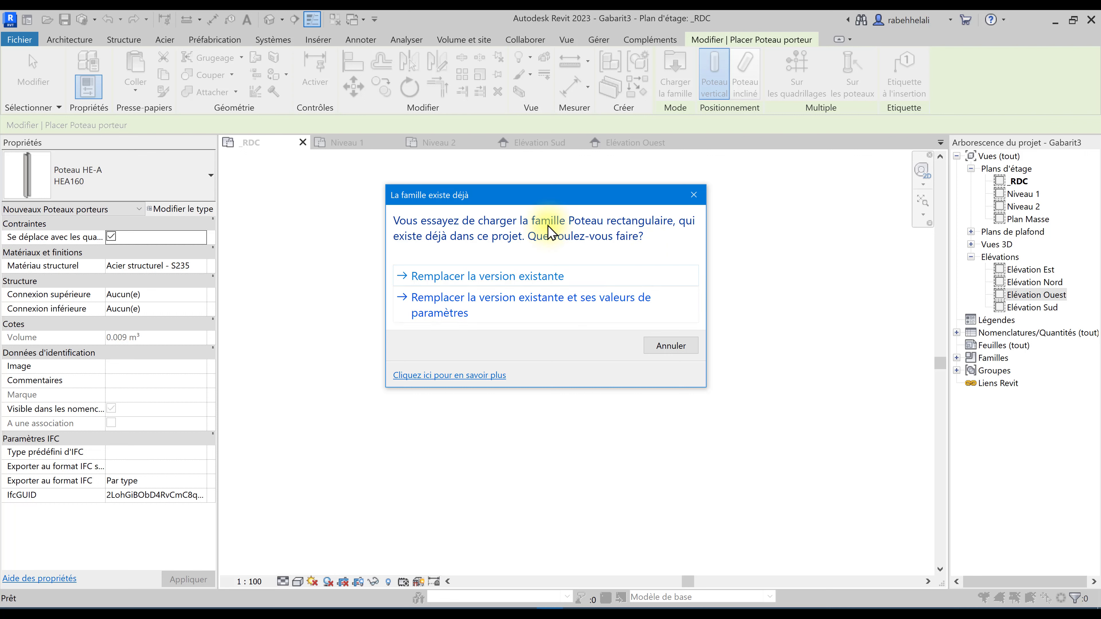
click(693, 194)
click(675, 72)
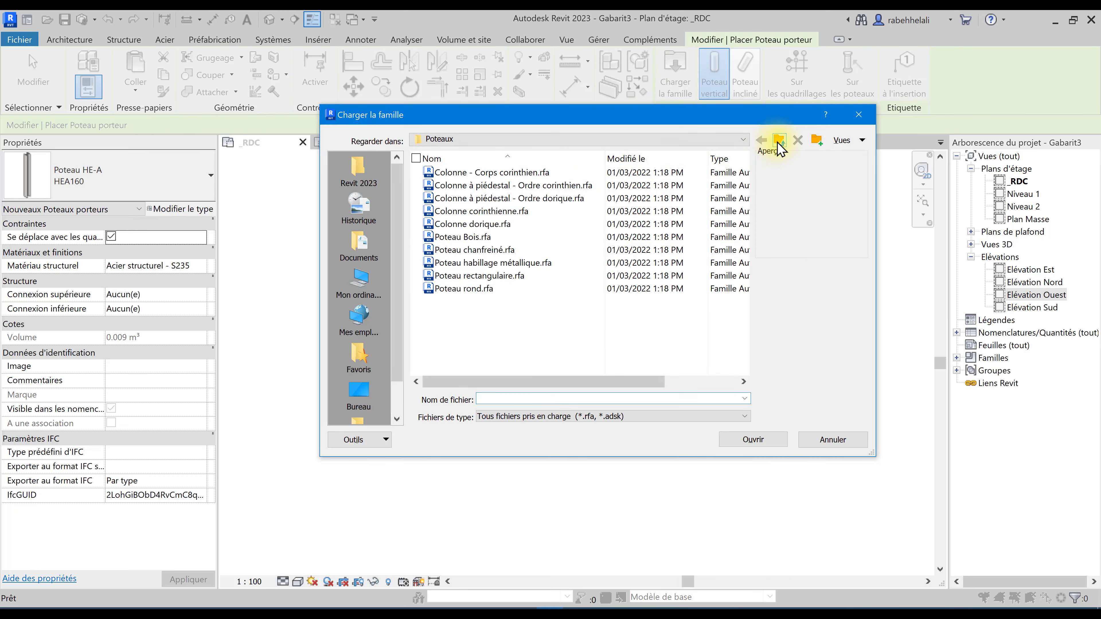
Step: Navigate to the French library's Structure > Poteaux > Béton folder
click(778, 140)
scroll(525, 263, down, 3)
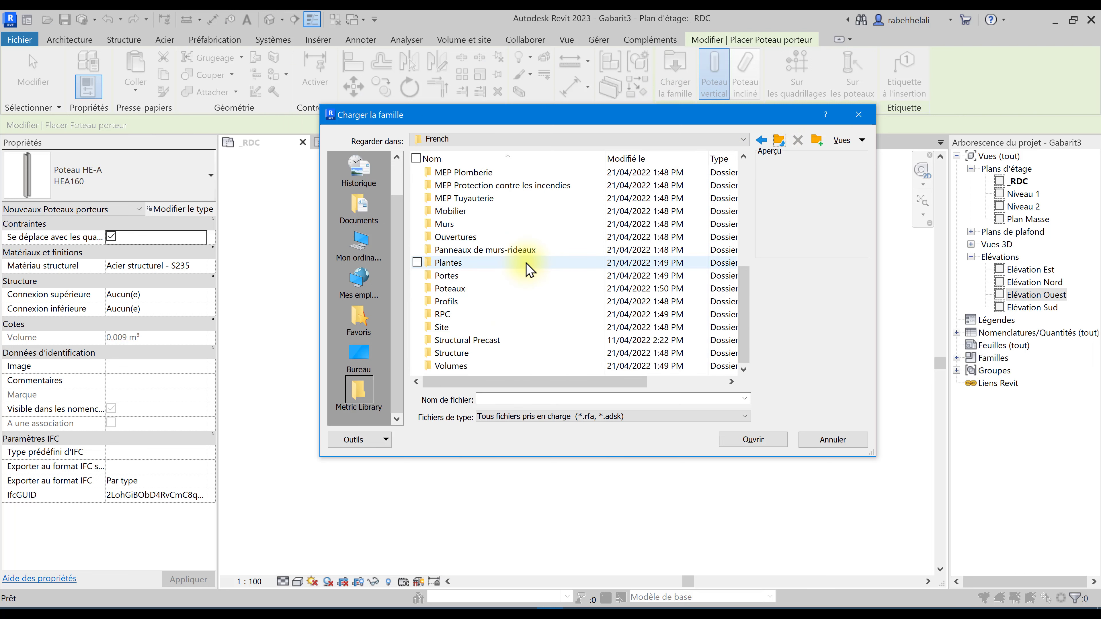
click(470, 353)
double_click(470, 353)
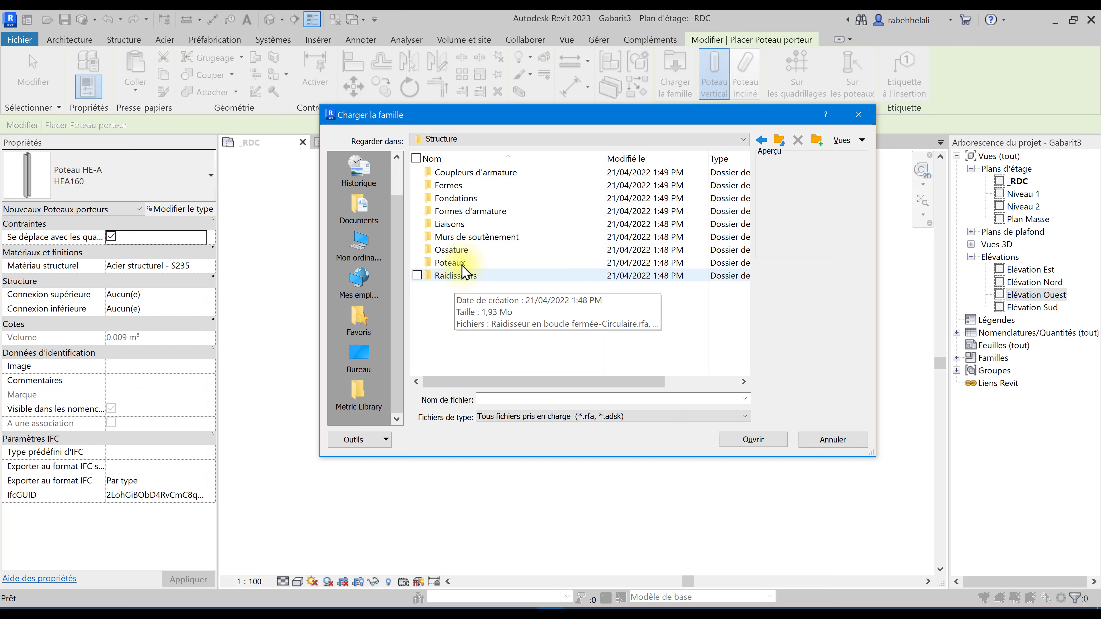
double_click(462, 264)
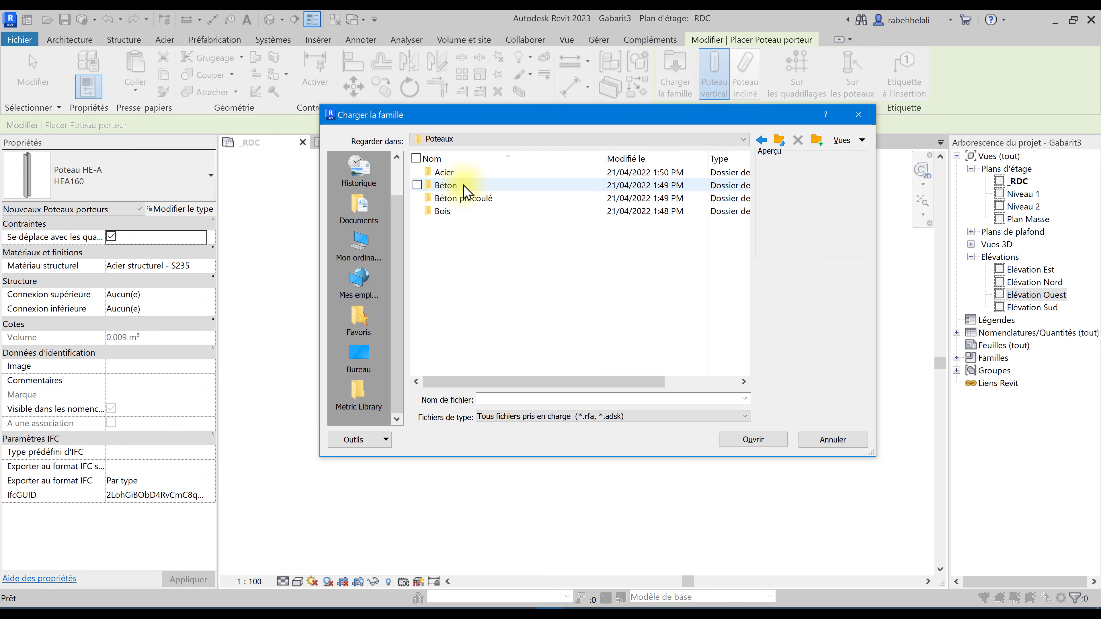
double_click(463, 185)
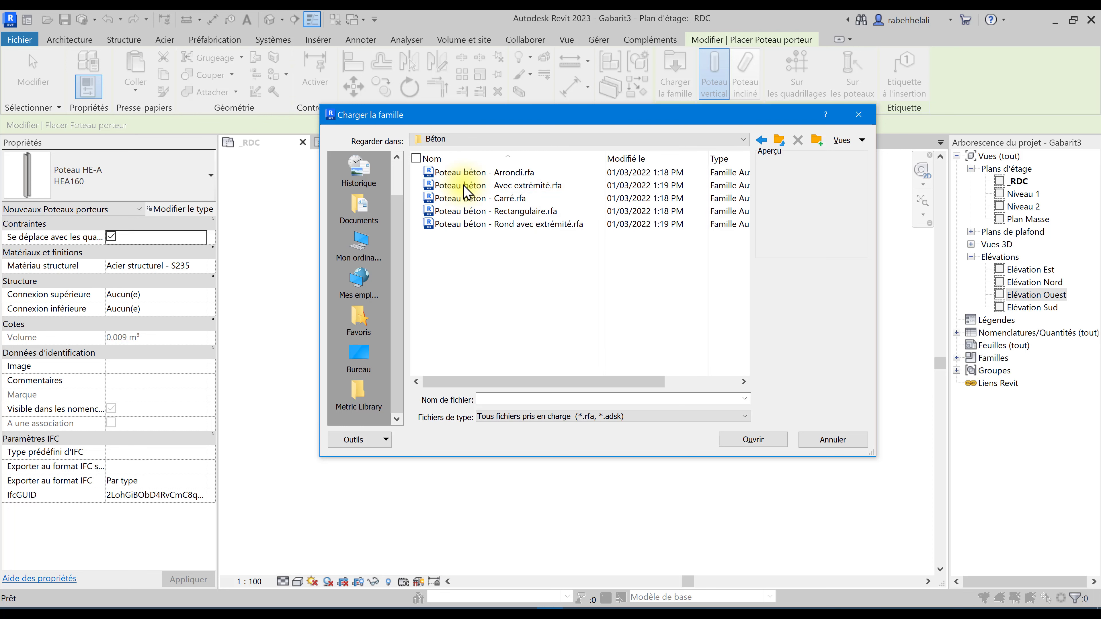
Step: Select and load Poteau béton - Rectangulaire.rfa from the Béton folder
click(499, 212)
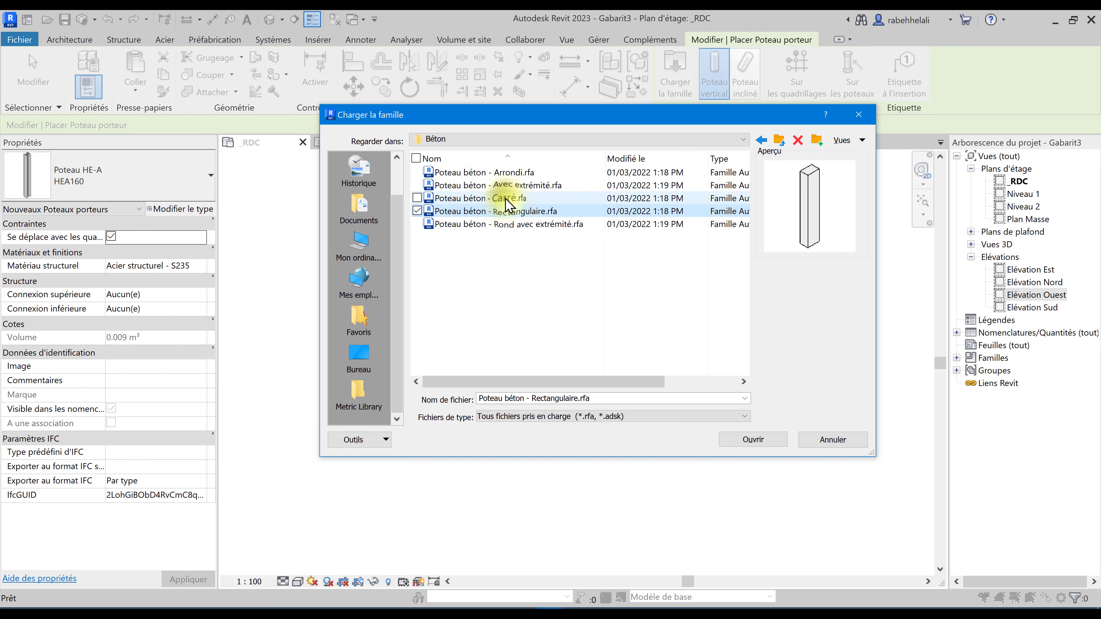
click(509, 211)
click(742, 442)
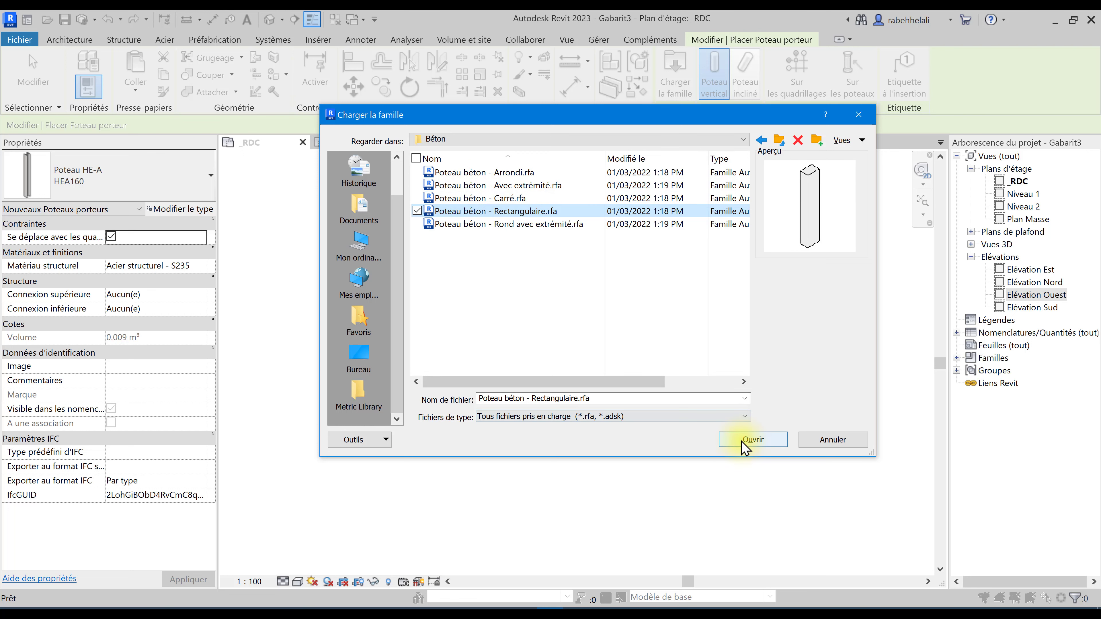
click(499, 200)
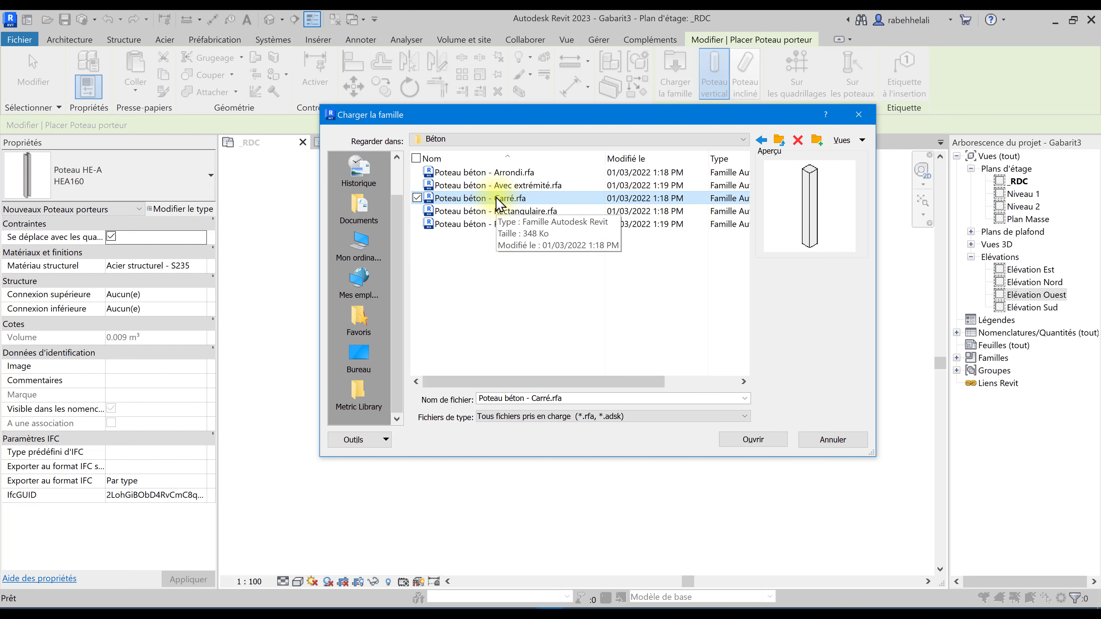
click(503, 212)
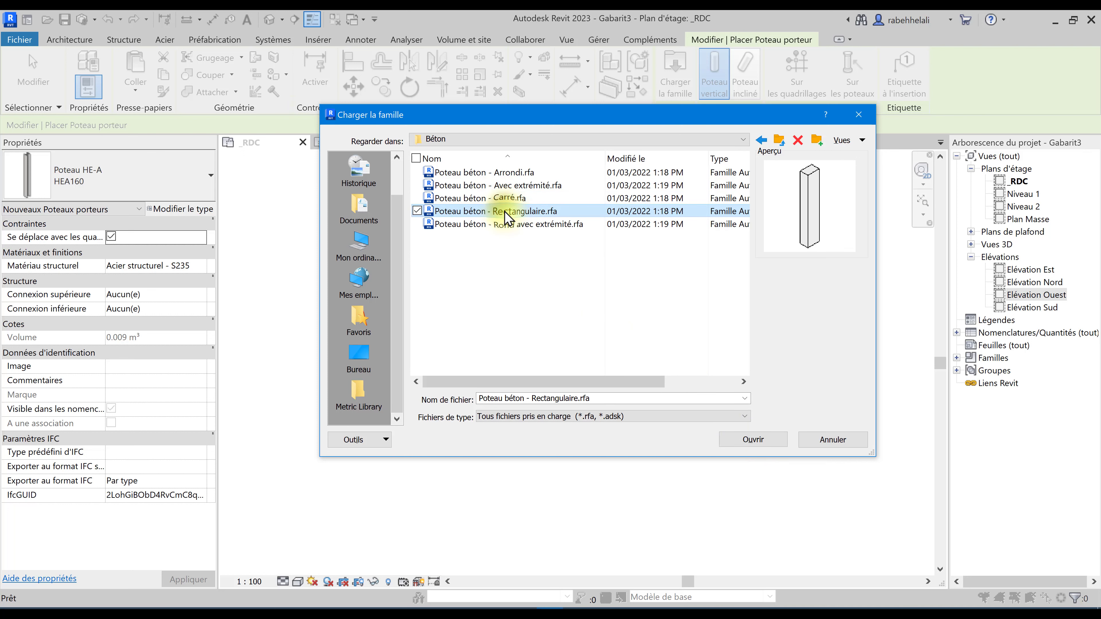
click(748, 441)
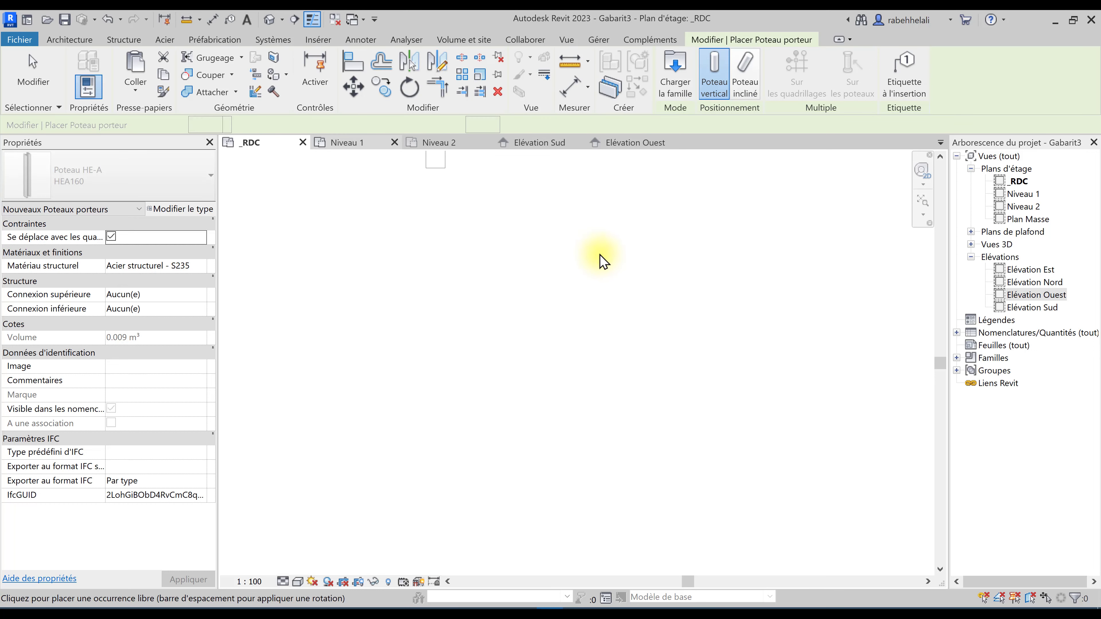
Step: Place a 300mm x 450mm rectangular concrete column on the _RDC plan
click(180, 178)
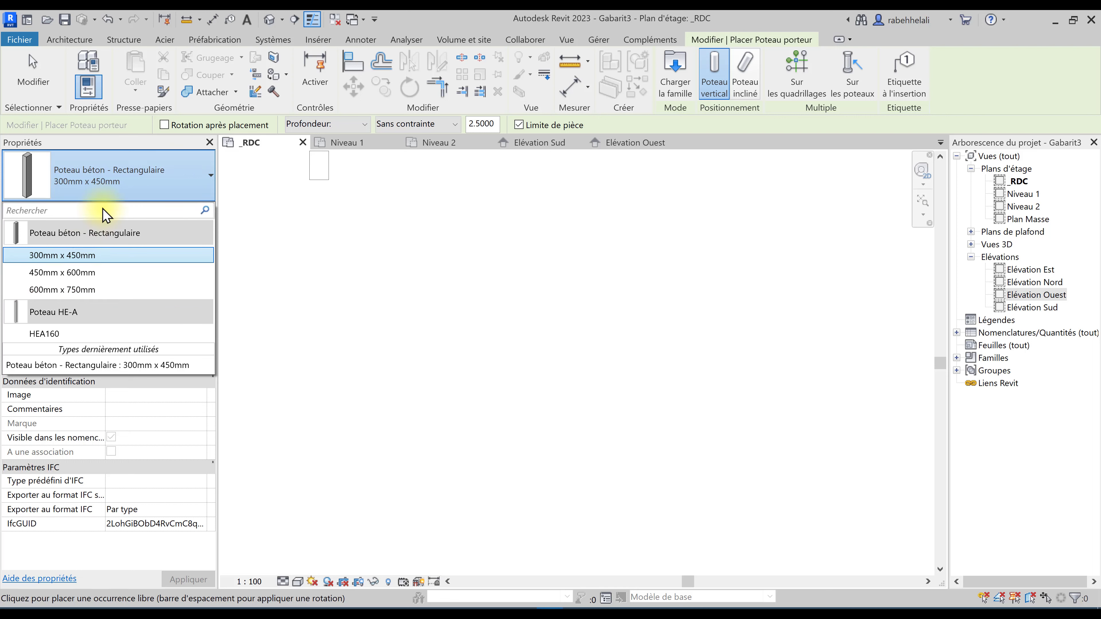
click(138, 177)
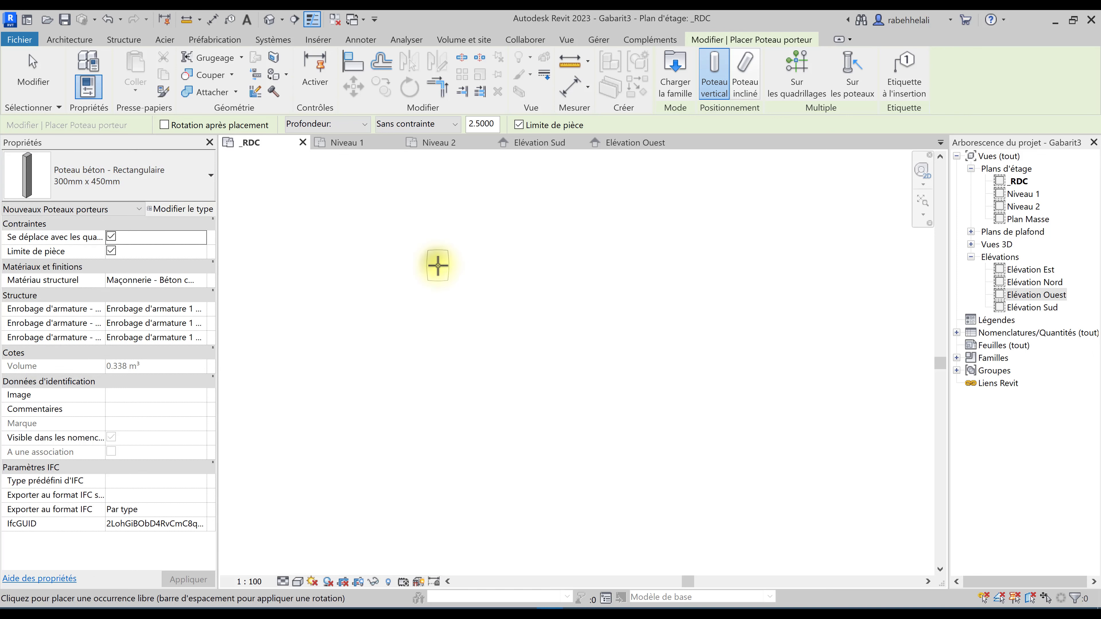
click(438, 265)
key(Escape)
key(Escape)
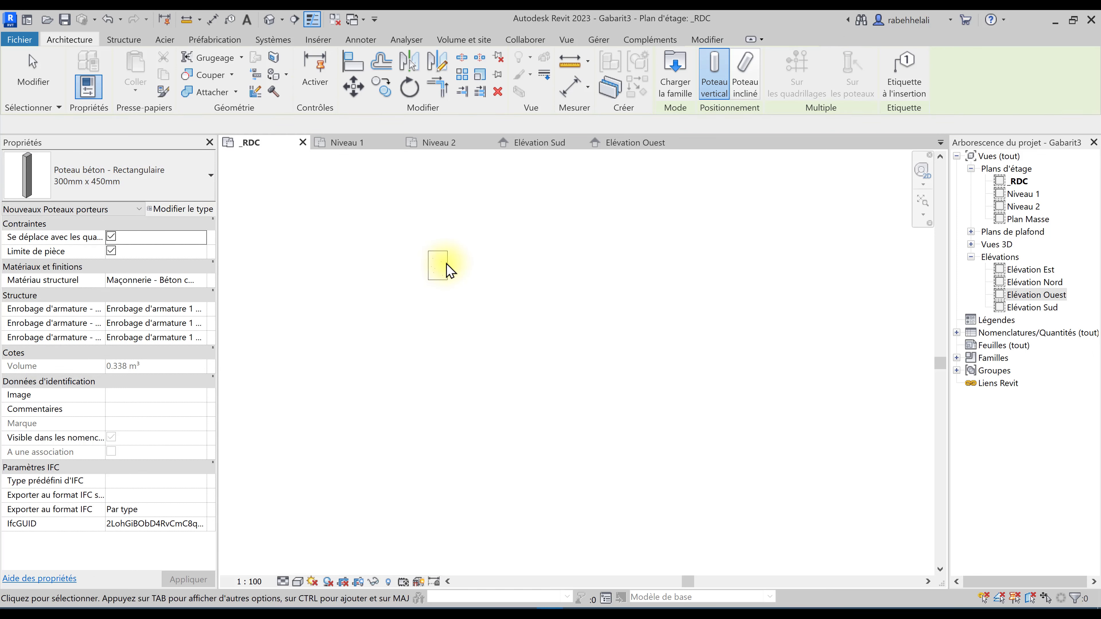
click(446, 268)
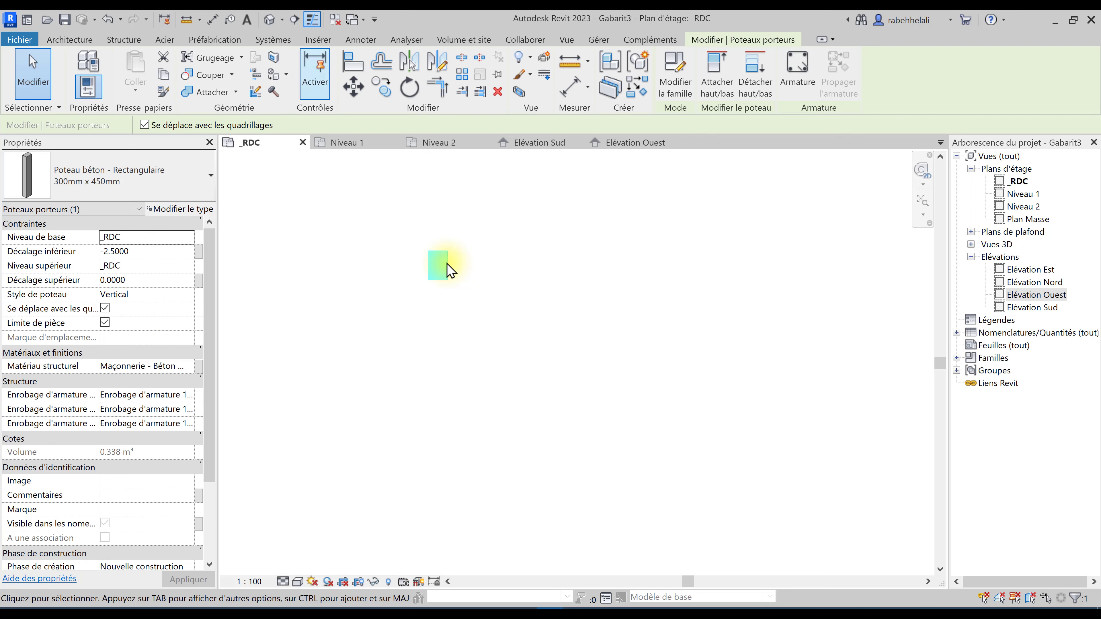
Step: Check the column in the {3D} view, then delete it on _RDC and zoom to fit (ZF)
click(269, 20)
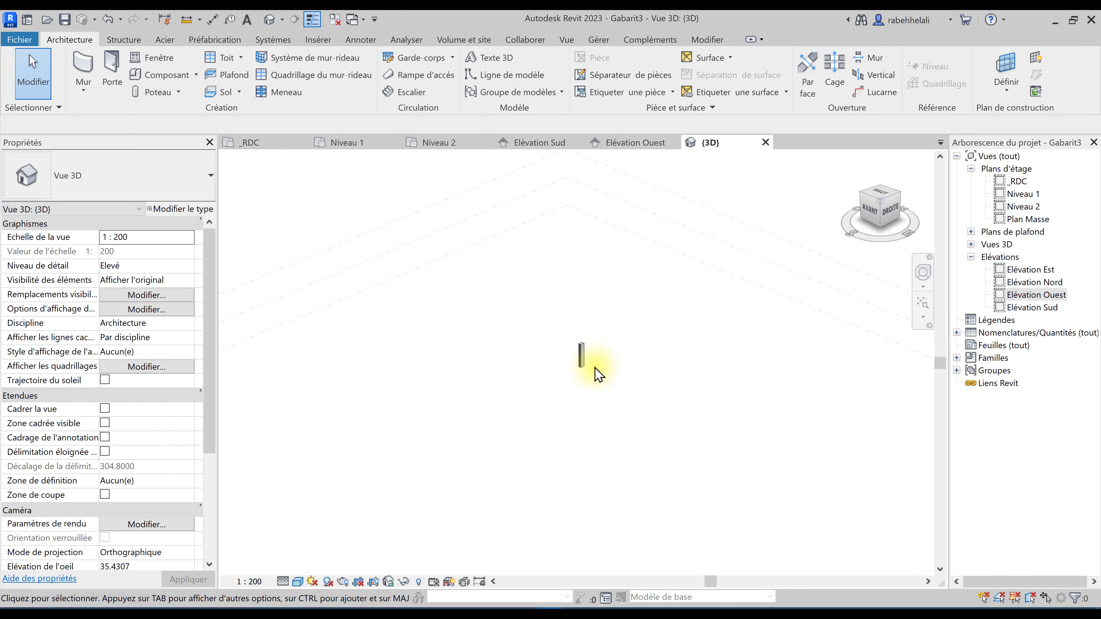
scroll(594, 367, up, 2)
click(268, 144)
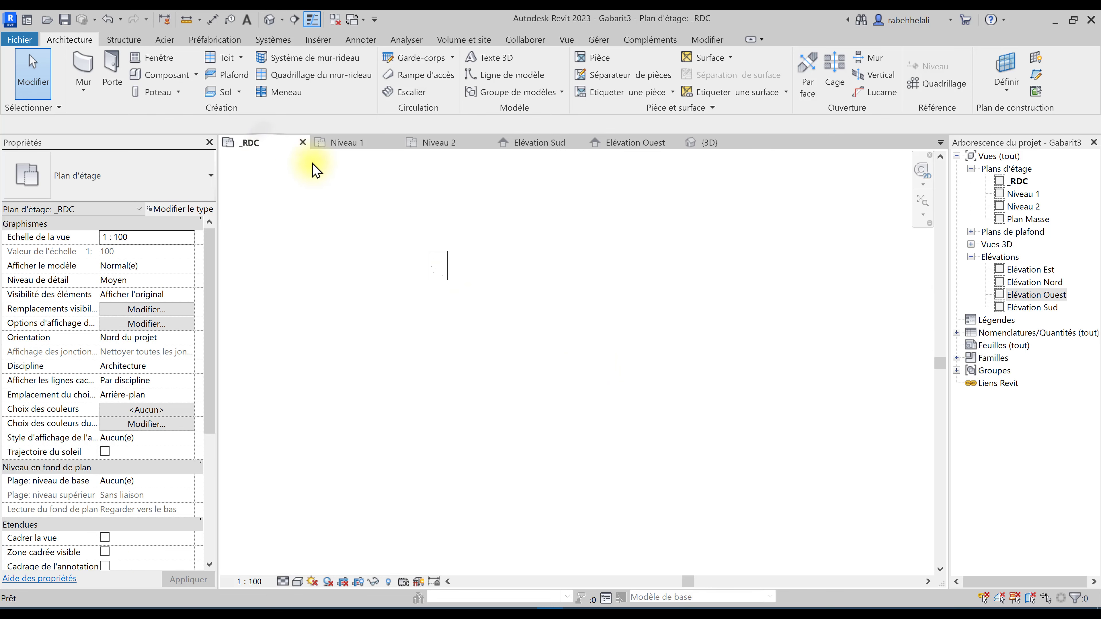
drag(476, 253, 422, 314)
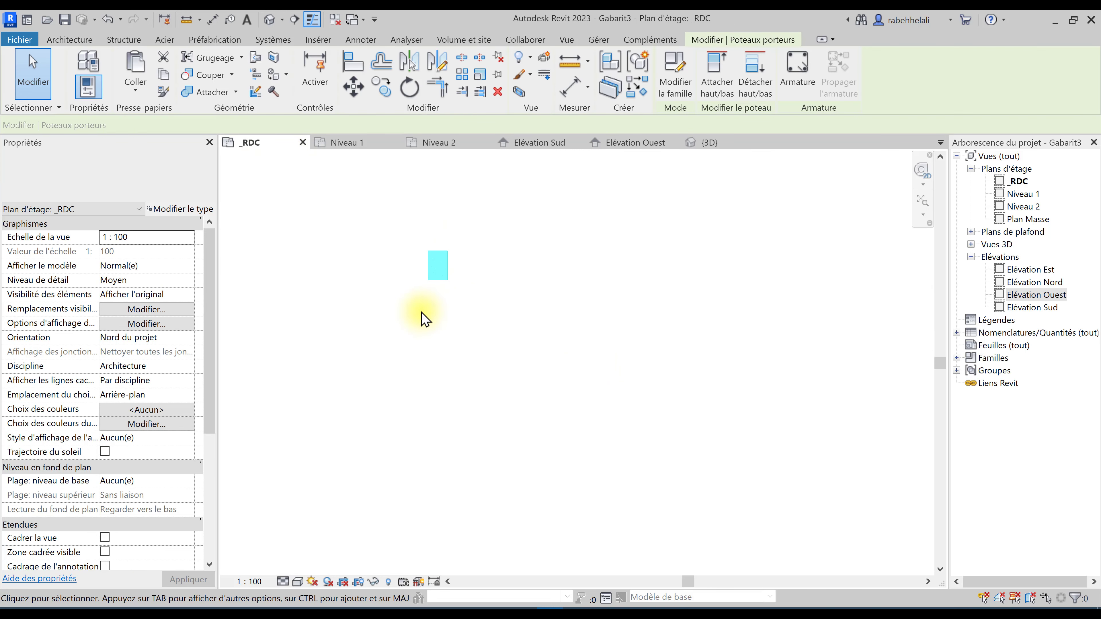
key(Delete)
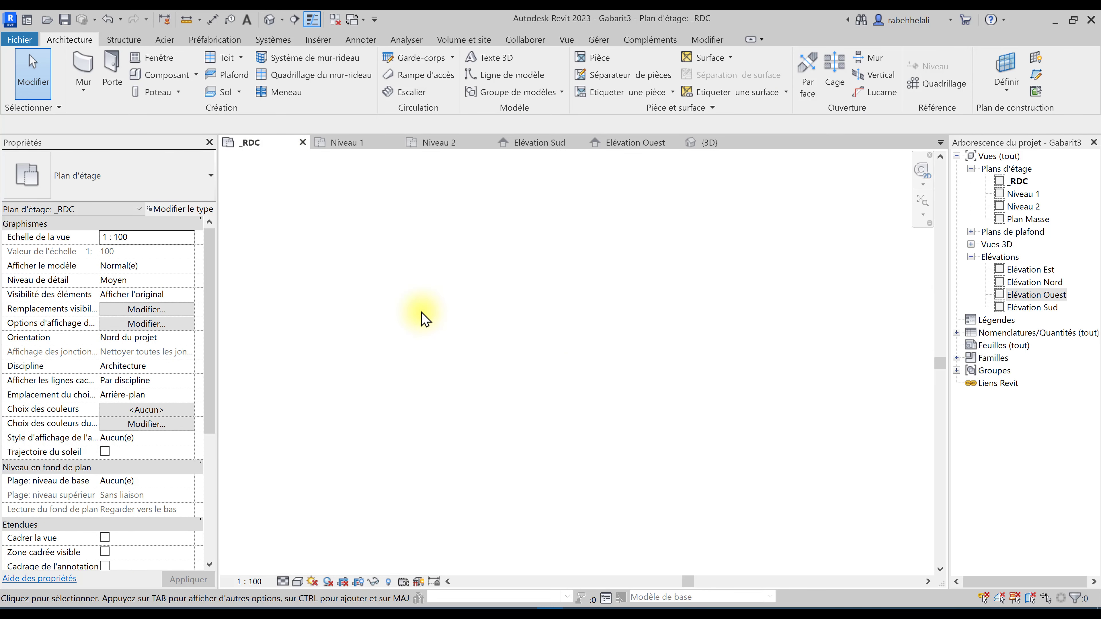
key(z)
key(f)
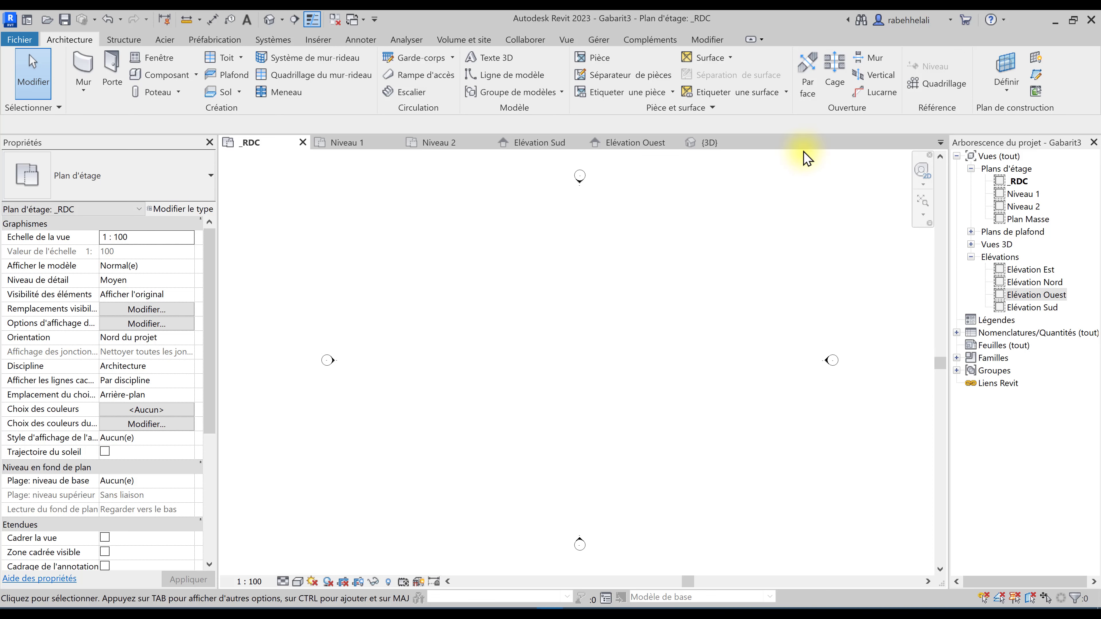
Step: Draw a horizontal grid across the _RDC plan and show its left-end bubble
click(930, 89)
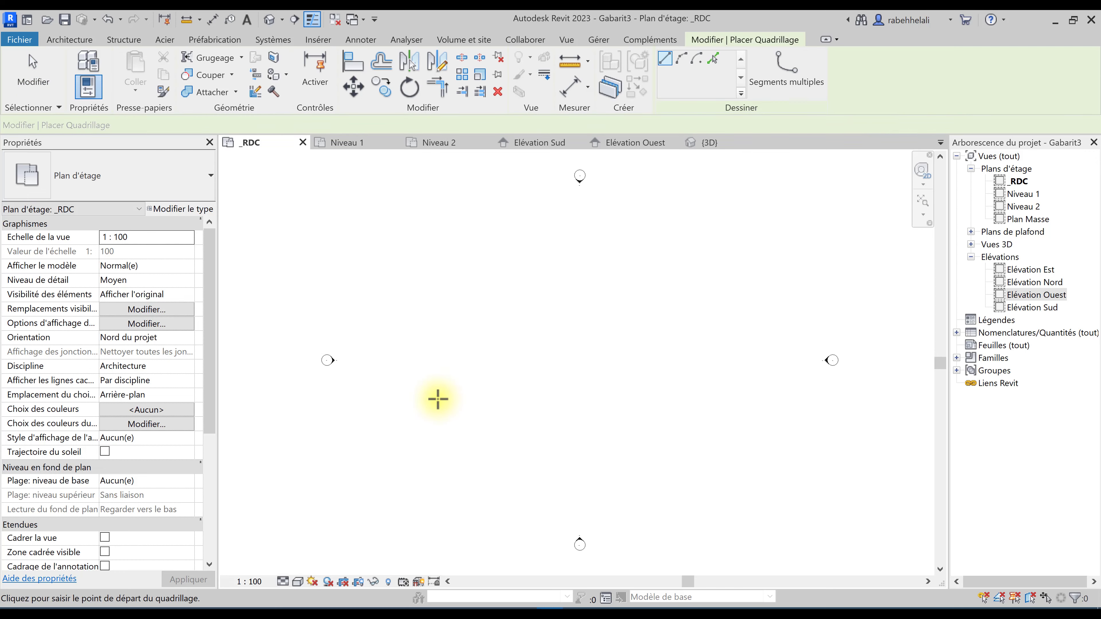
click(330, 467)
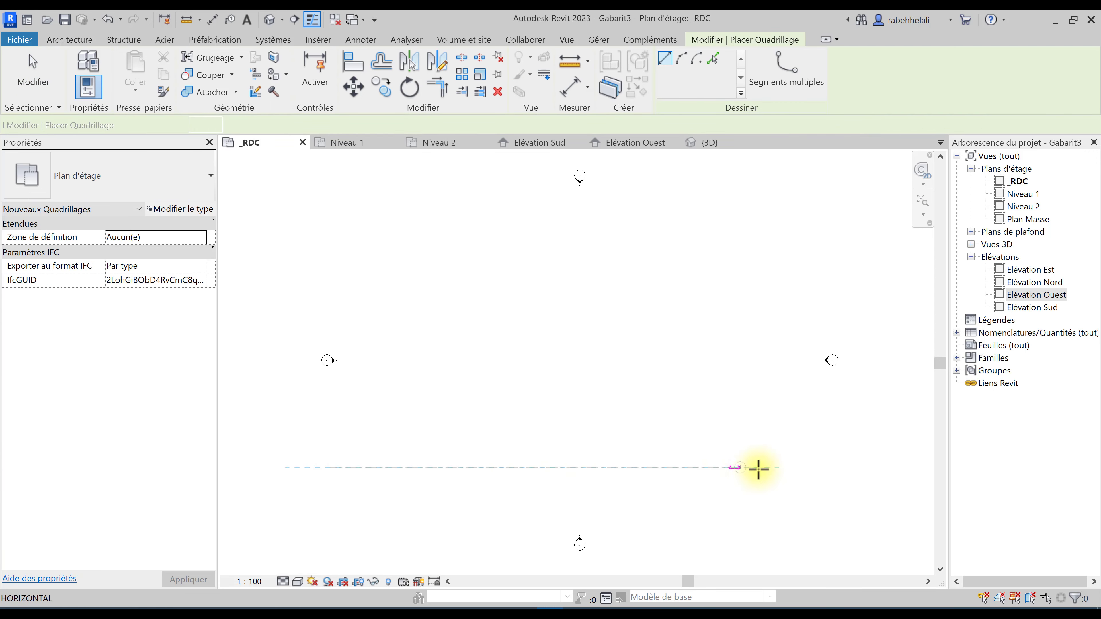
click(795, 466)
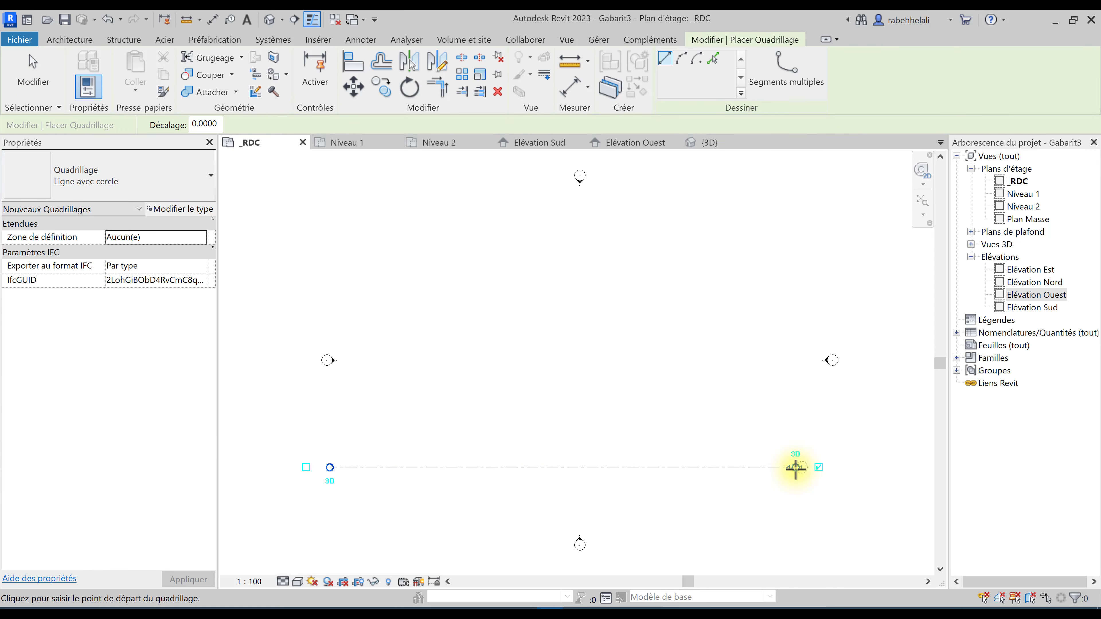
key(Escape)
click(366, 467)
scroll(342, 468, up, 3)
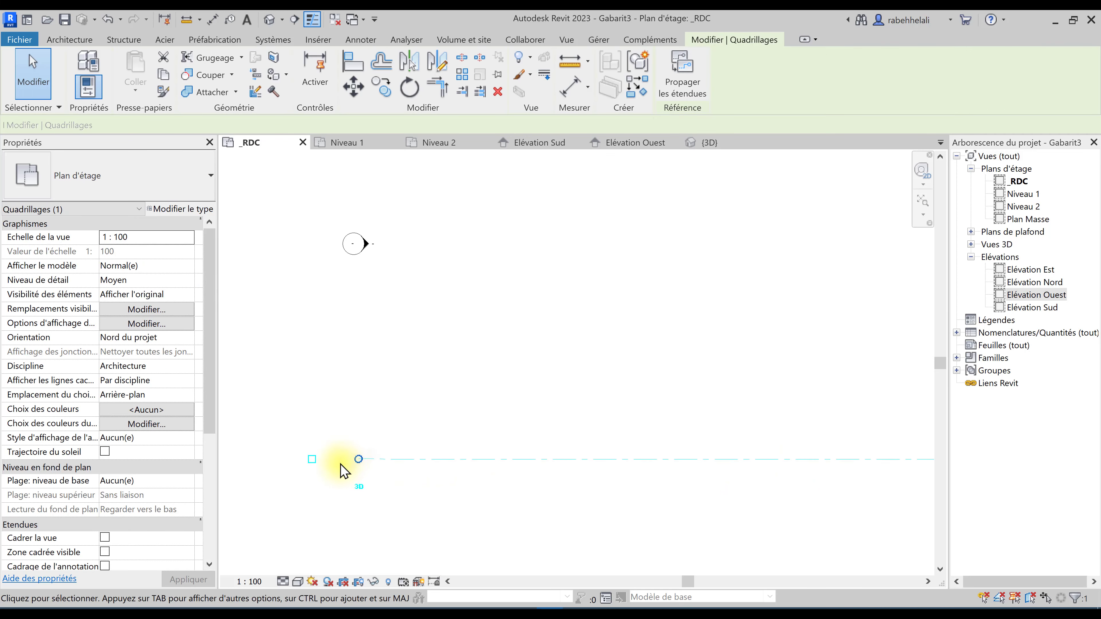
scroll(312, 462, up, 1)
click(312, 457)
scroll(315, 433, down, 3)
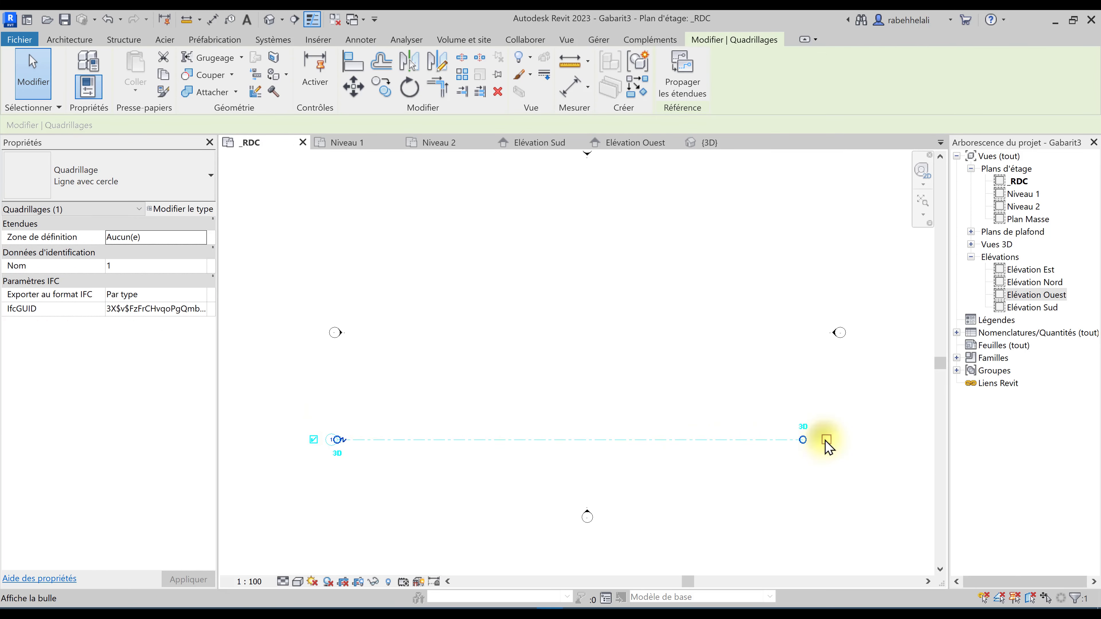
click(825, 445)
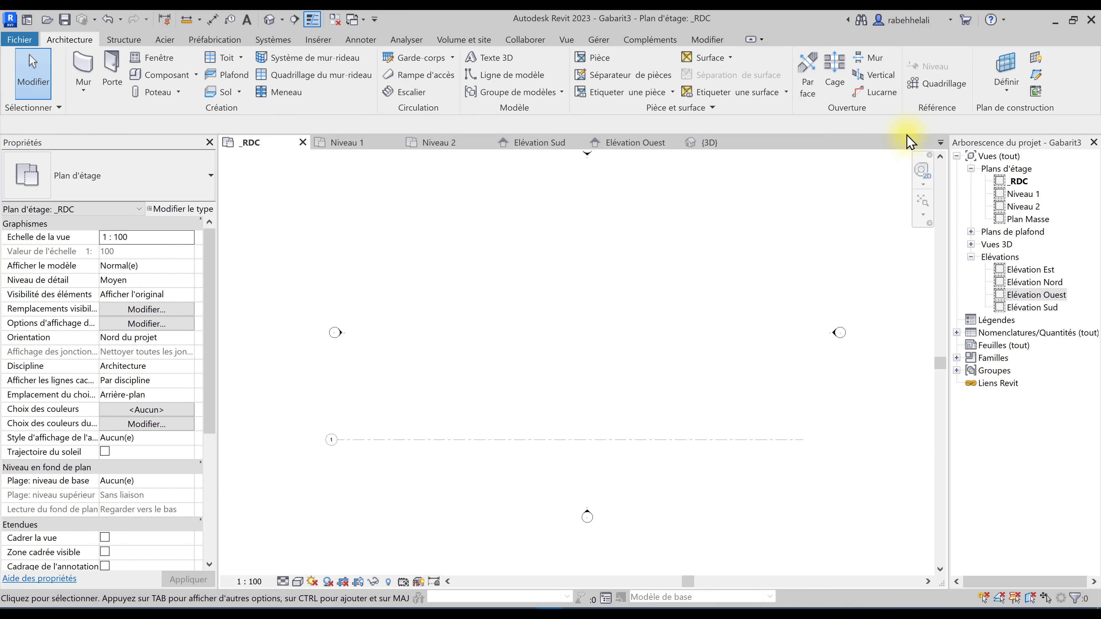
Step: Draw a vertical grid crossing grid 1 and hide its top-end bubble
click(923, 83)
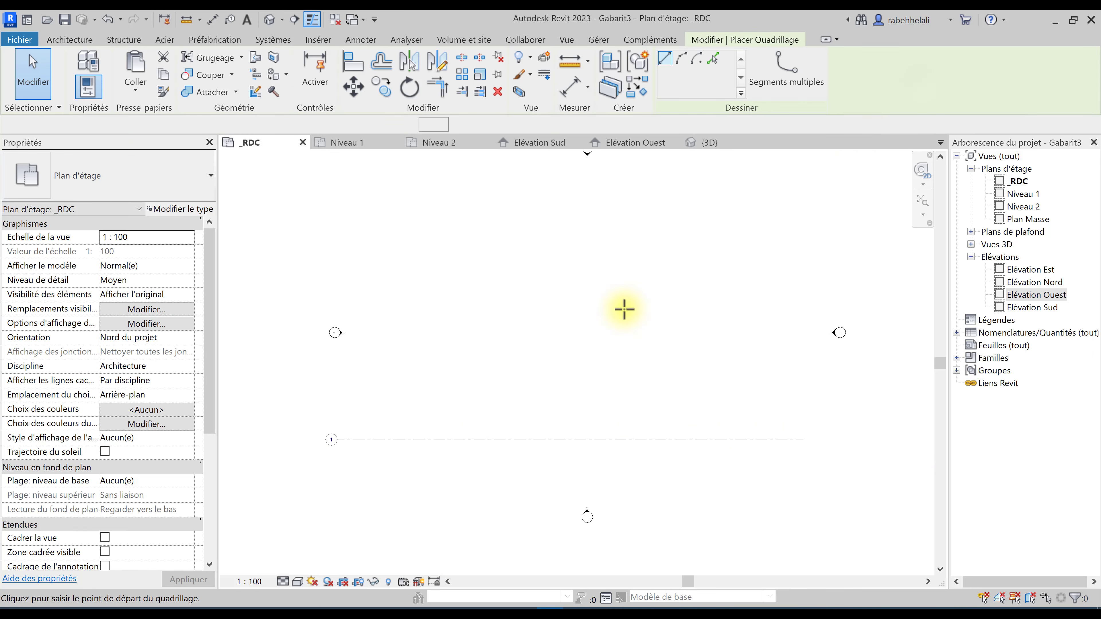
click(395, 482)
scroll(395, 290, down, 2)
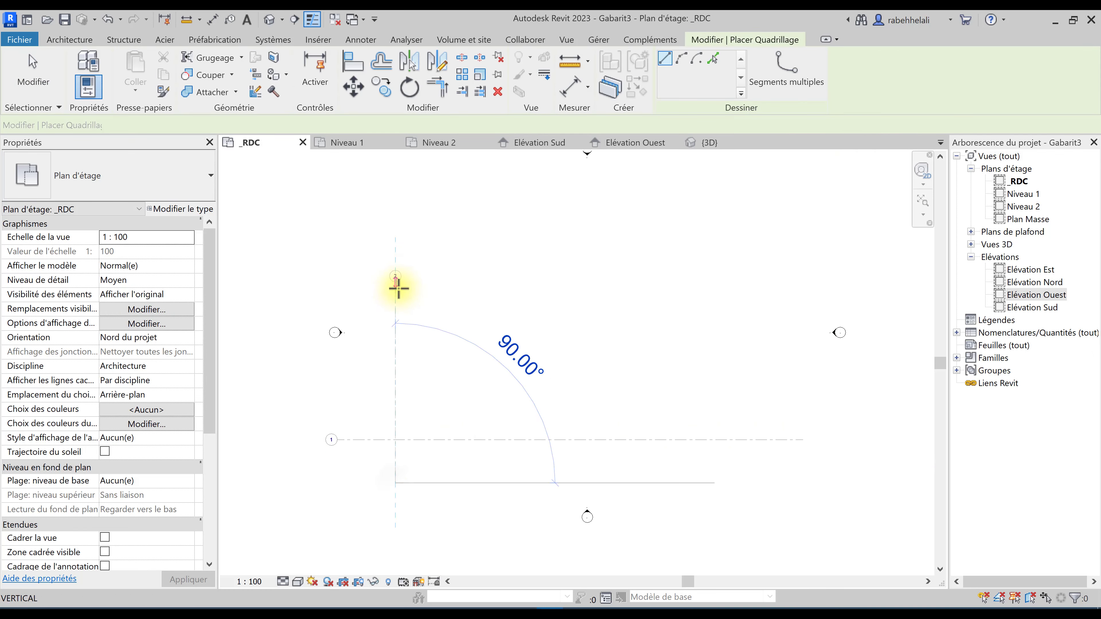
click(396, 271)
key(Escape)
key(Escape)
scroll(398, 429, up, 3)
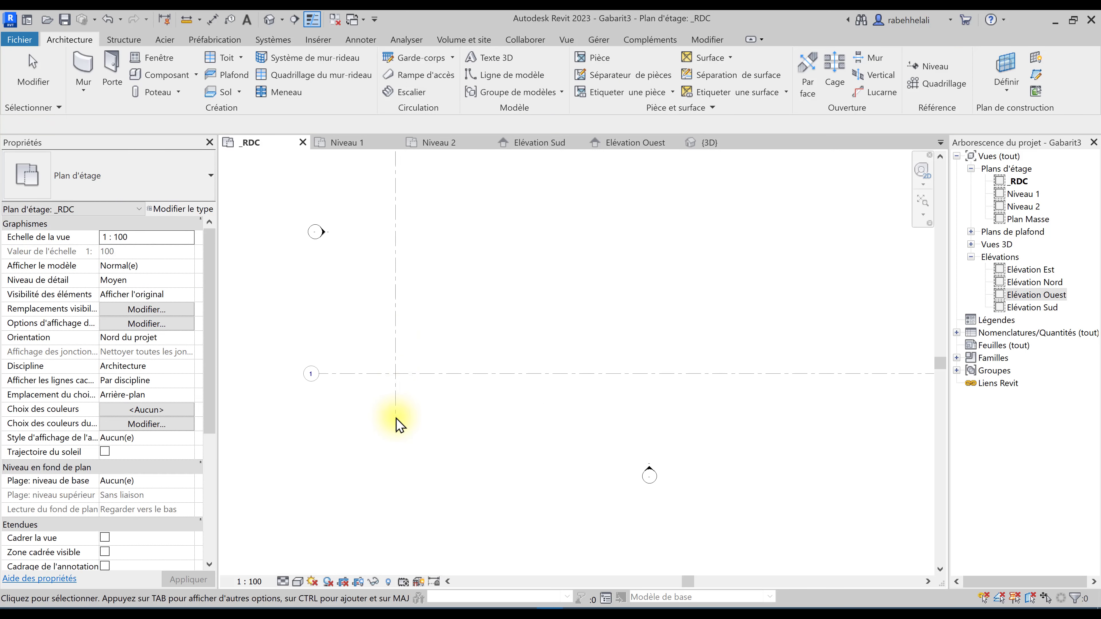
click(396, 421)
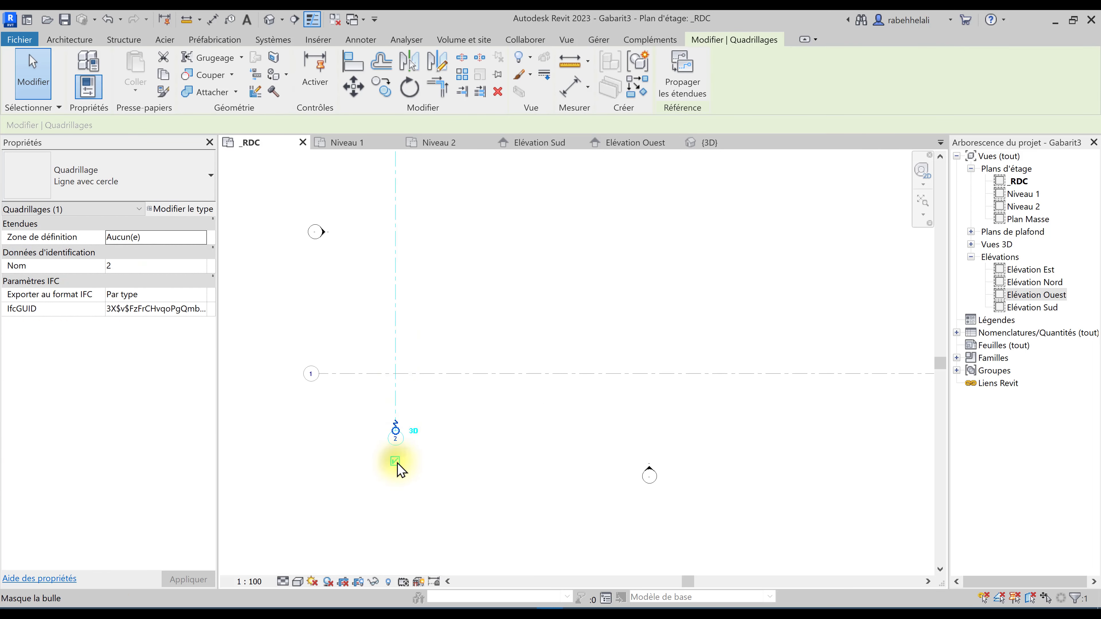
scroll(399, 466, down, 2)
click(399, 200)
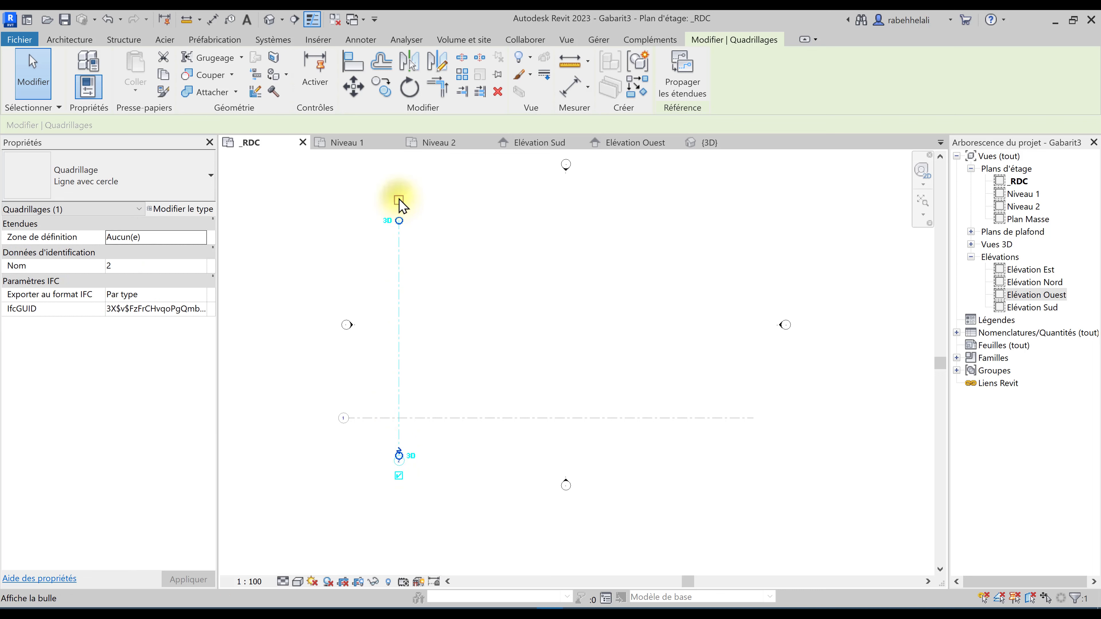
click(399, 208)
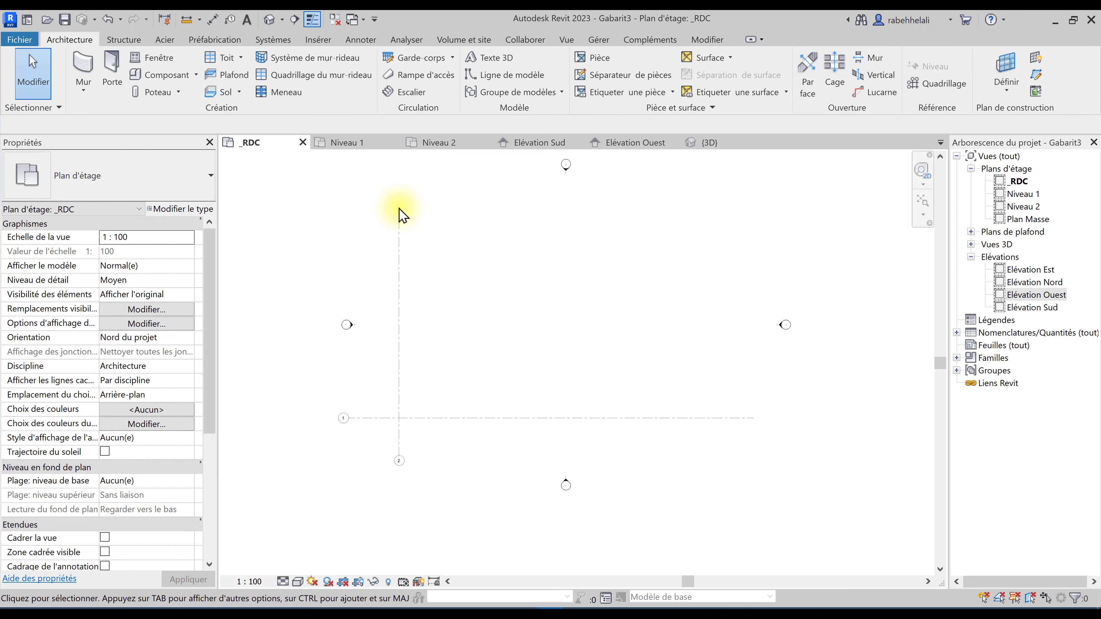
Step: Rename the vertical grid to A, then cancel an attempt to rename grid 1 to A
scroll(399, 463, up, 2)
double_click(399, 463)
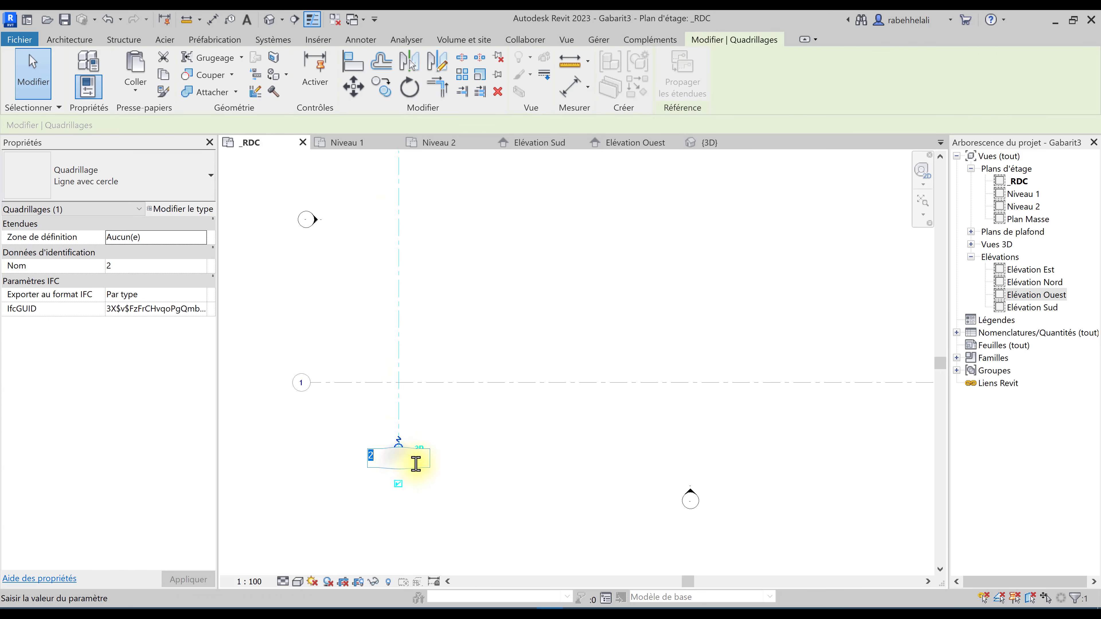
text(A)
key(Return)
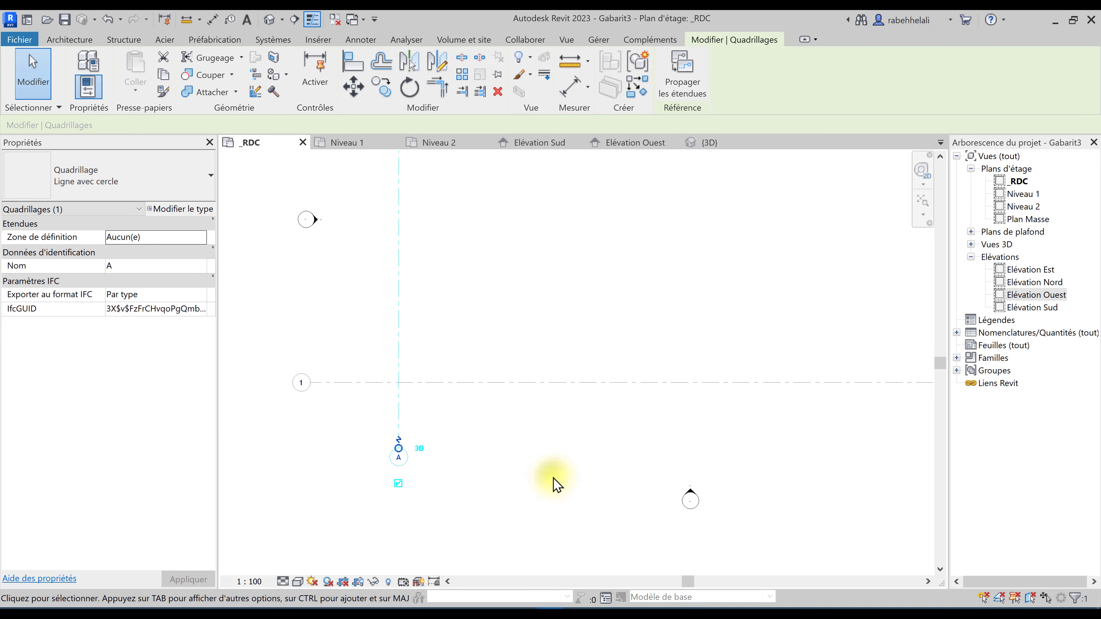
key(Escape)
scroll(555, 479, up, 1)
scroll(554, 479, up, 1)
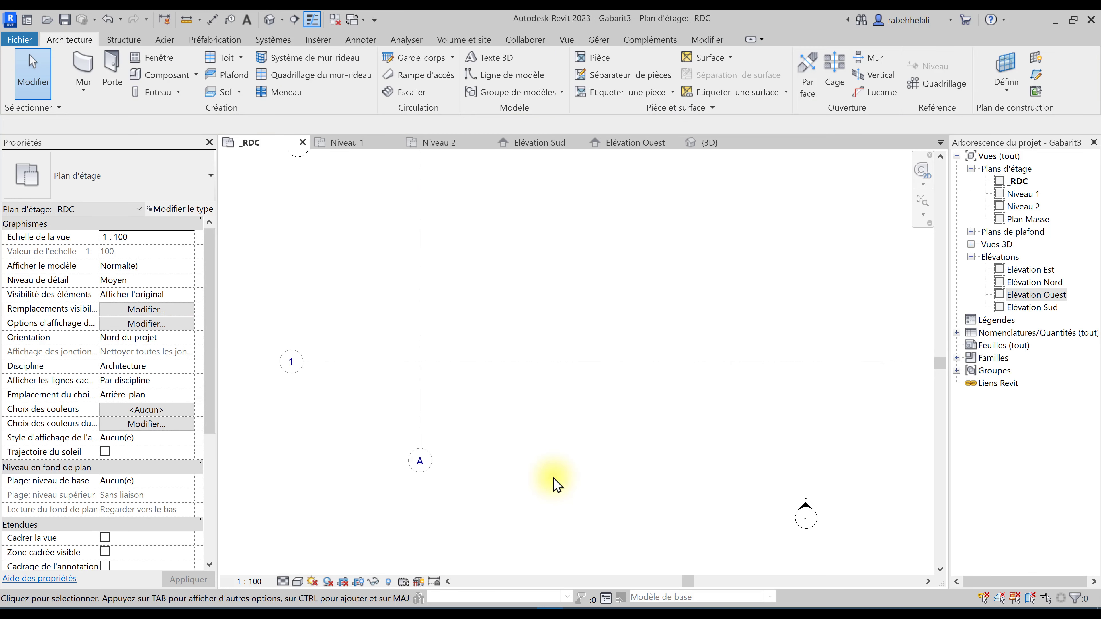
double_click(291, 362)
text(A)
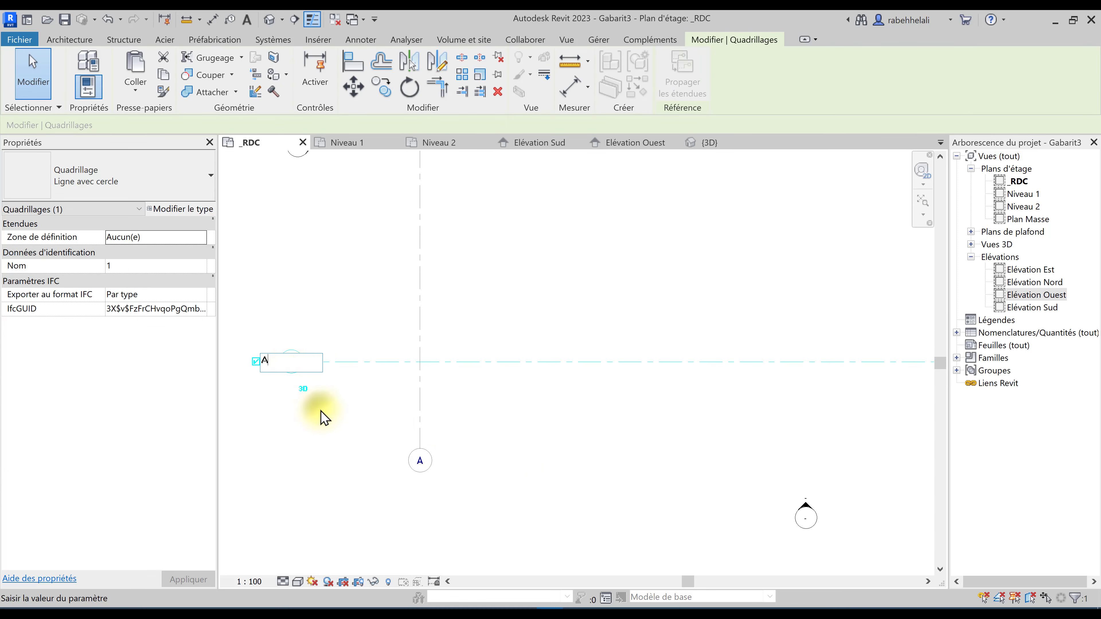
click(319, 413)
click(1058, 591)
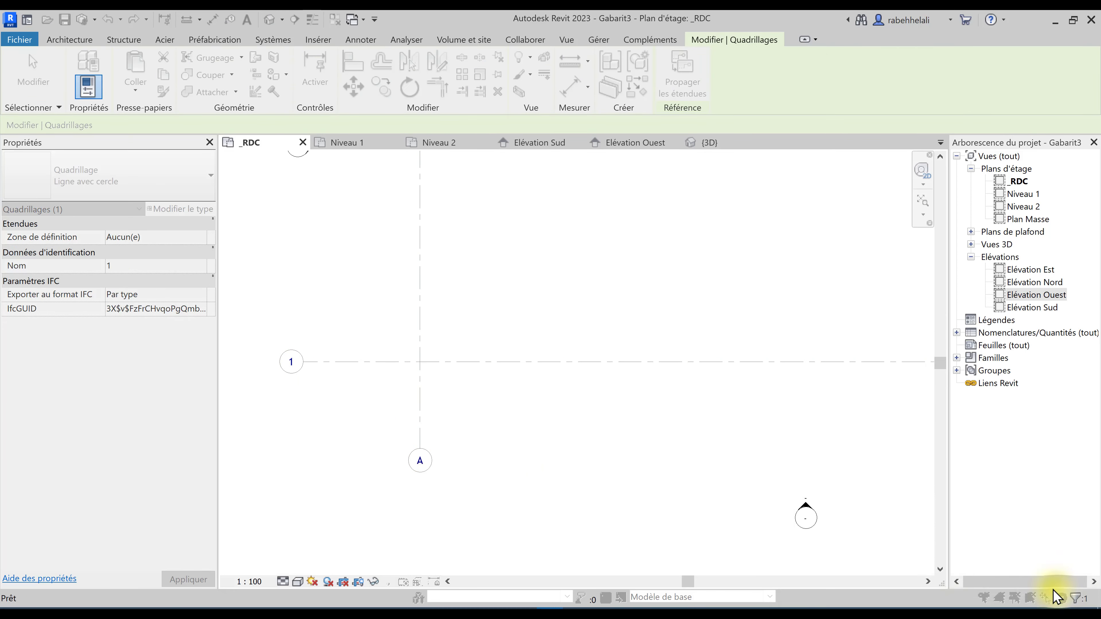
scroll(489, 479, down, 3)
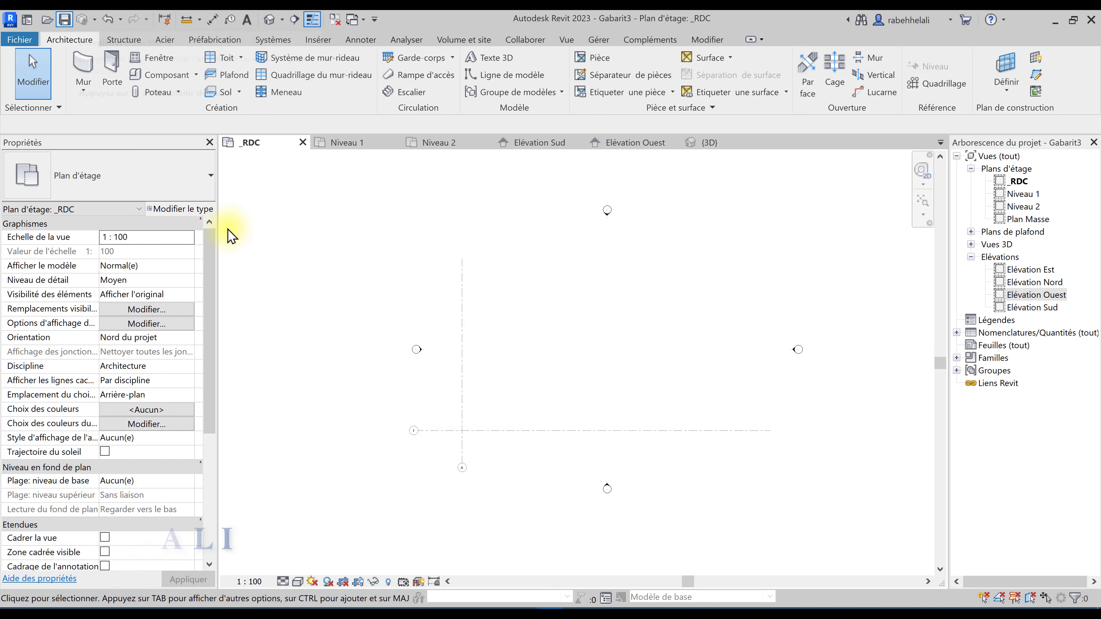
Step: Save as a template over _GABARIT - ARCHI.rte in Bureau > Gabarits, confirming the replacement
click(22, 44)
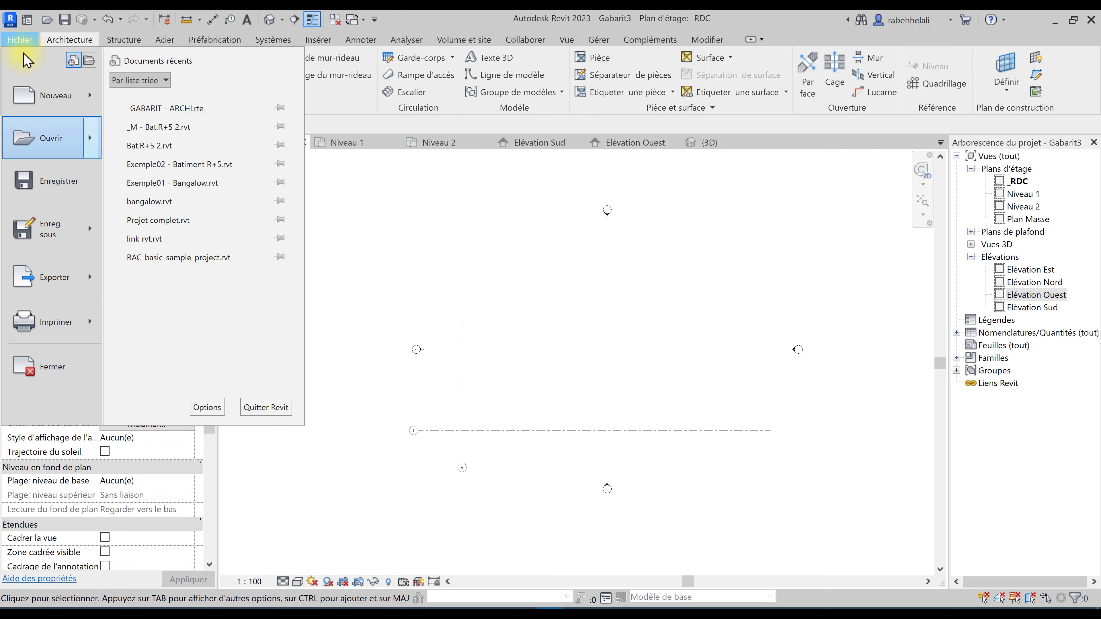
mouse_move(50, 228)
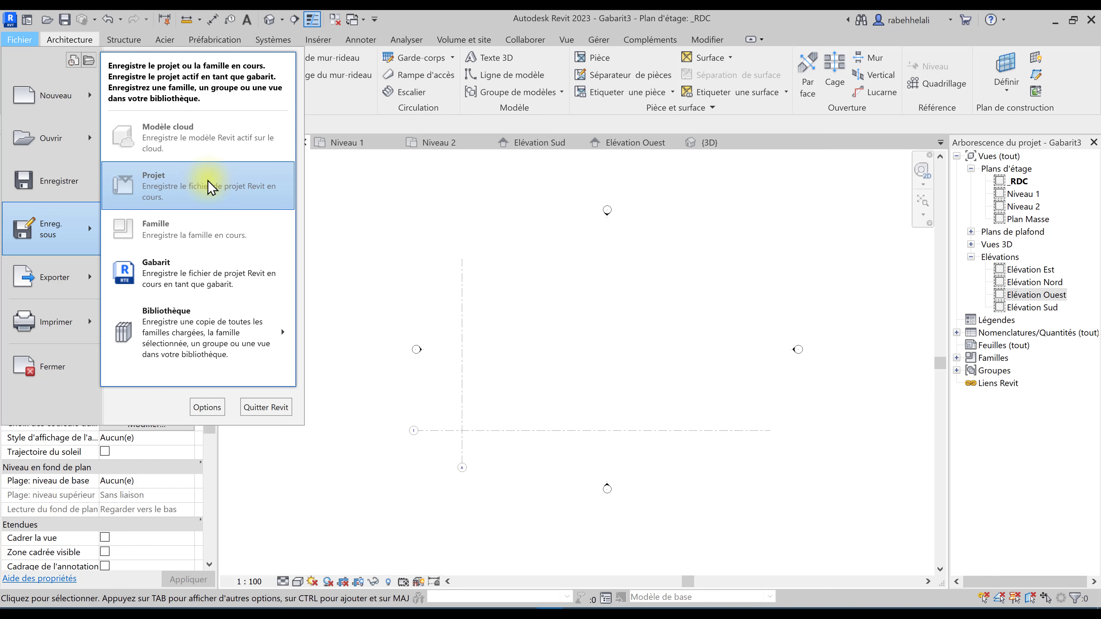
click(208, 279)
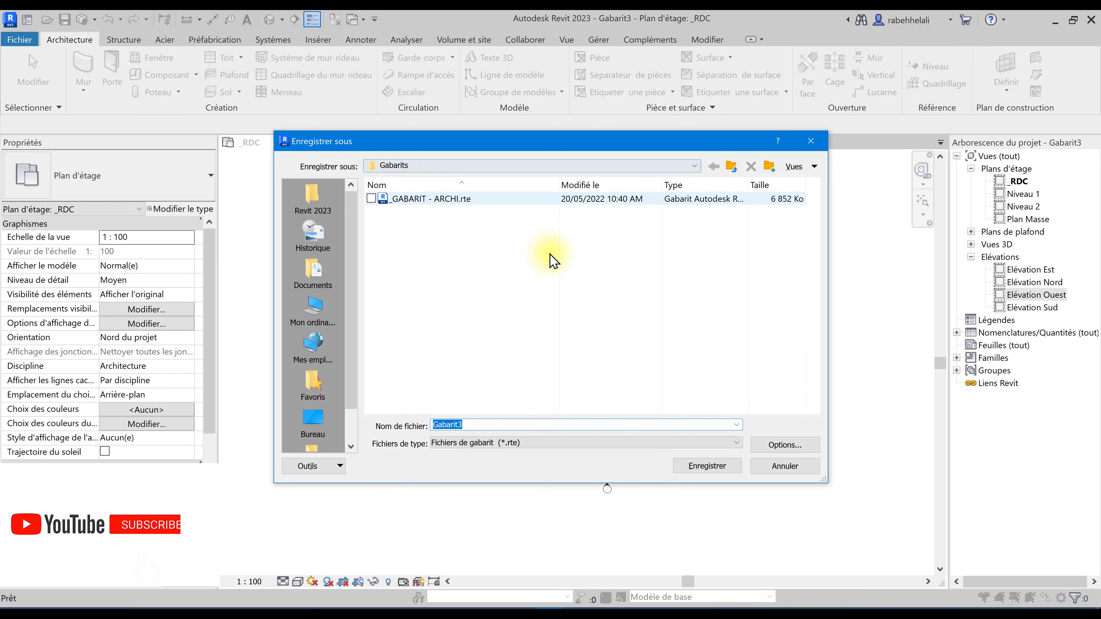
click(313, 418)
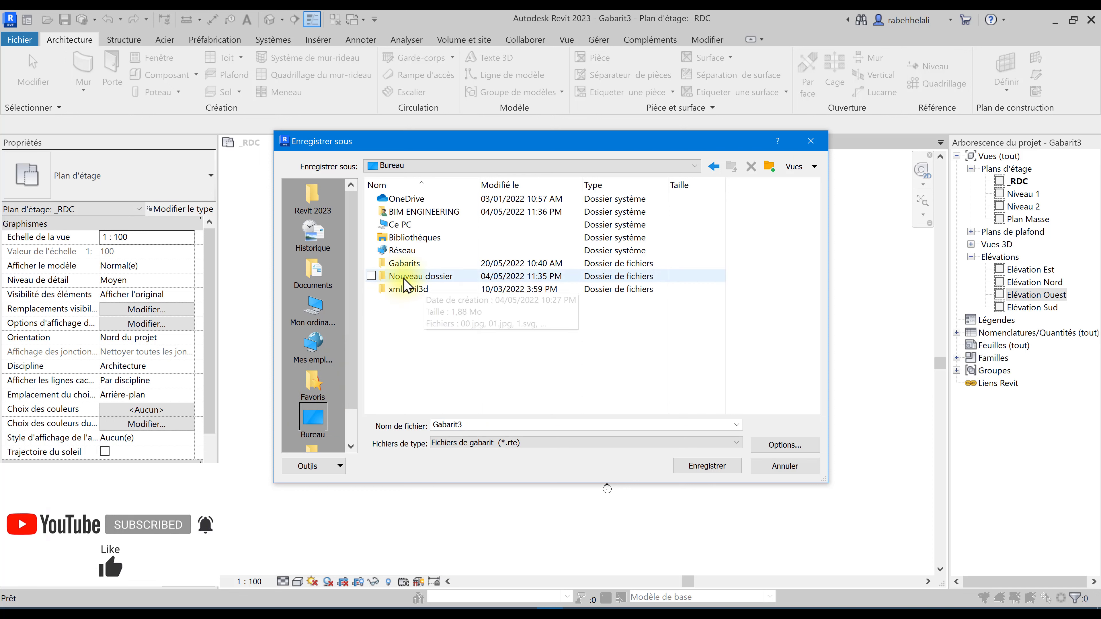
click(411, 266)
double_click(411, 268)
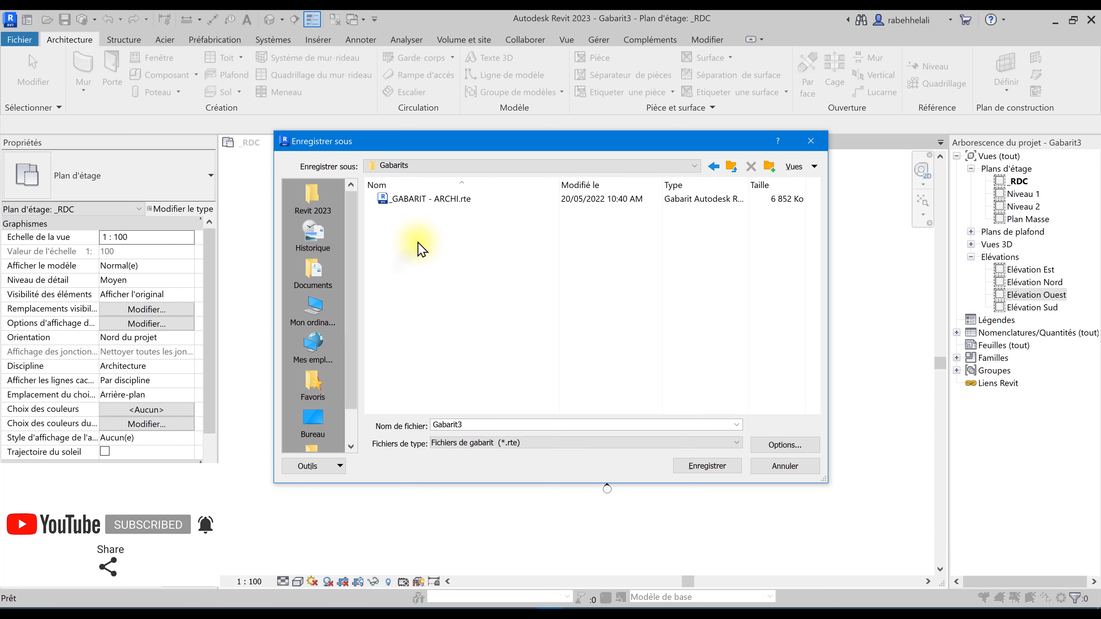
click(431, 201)
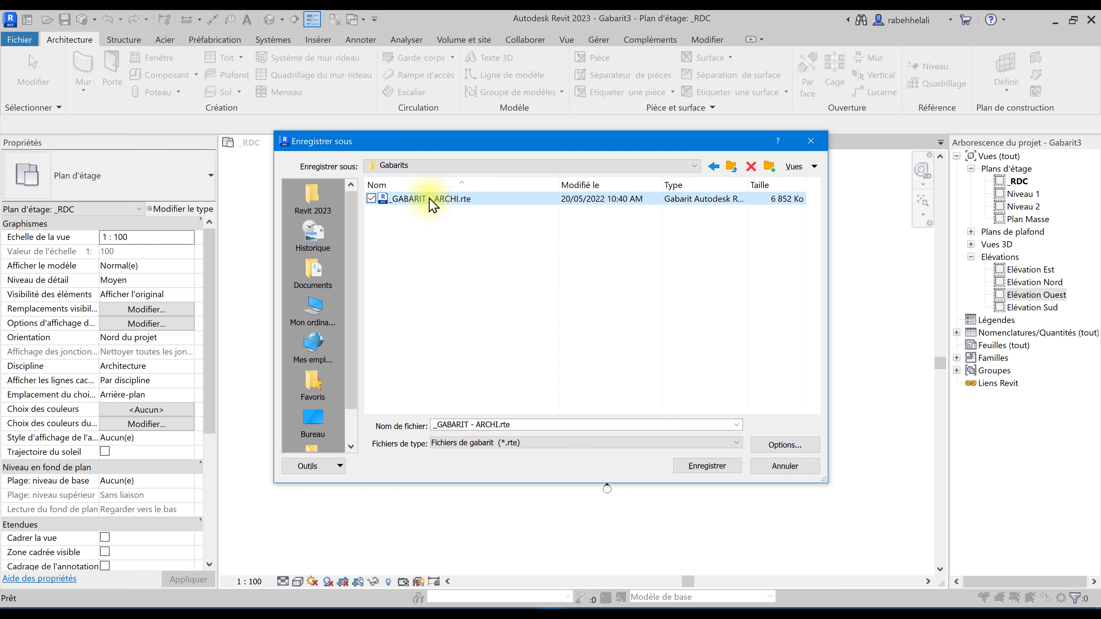
click(707, 466)
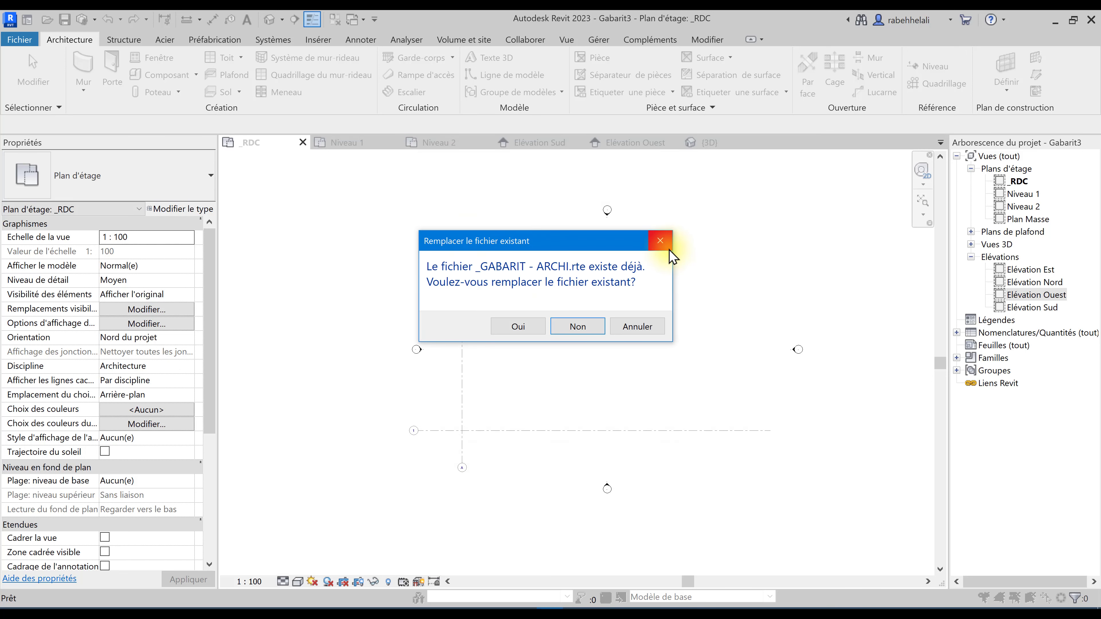
click(525, 328)
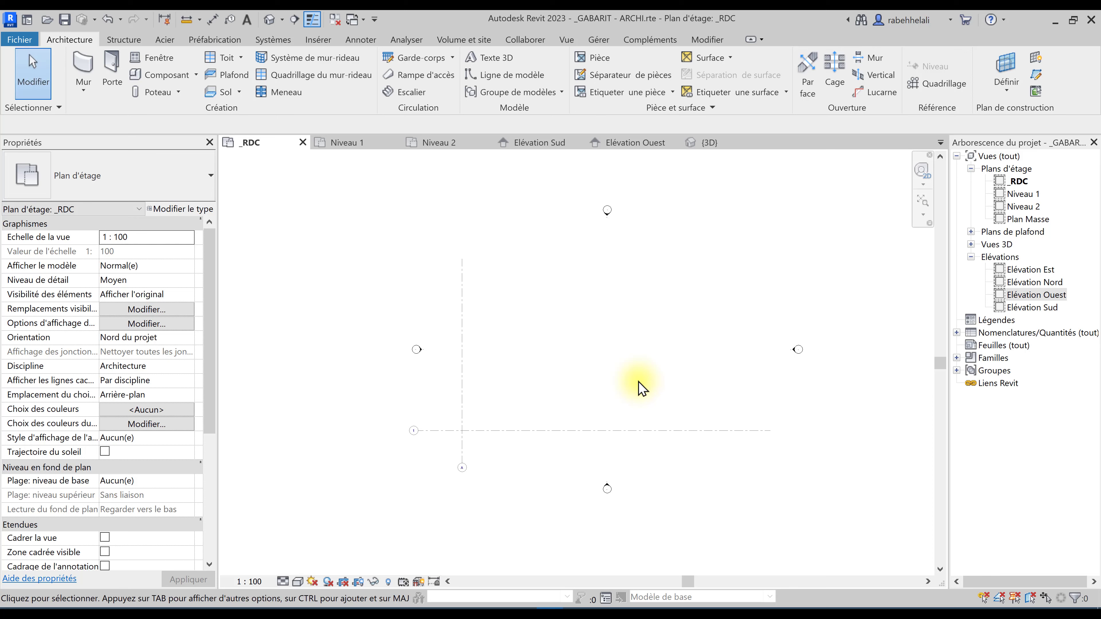
click(578, 39)
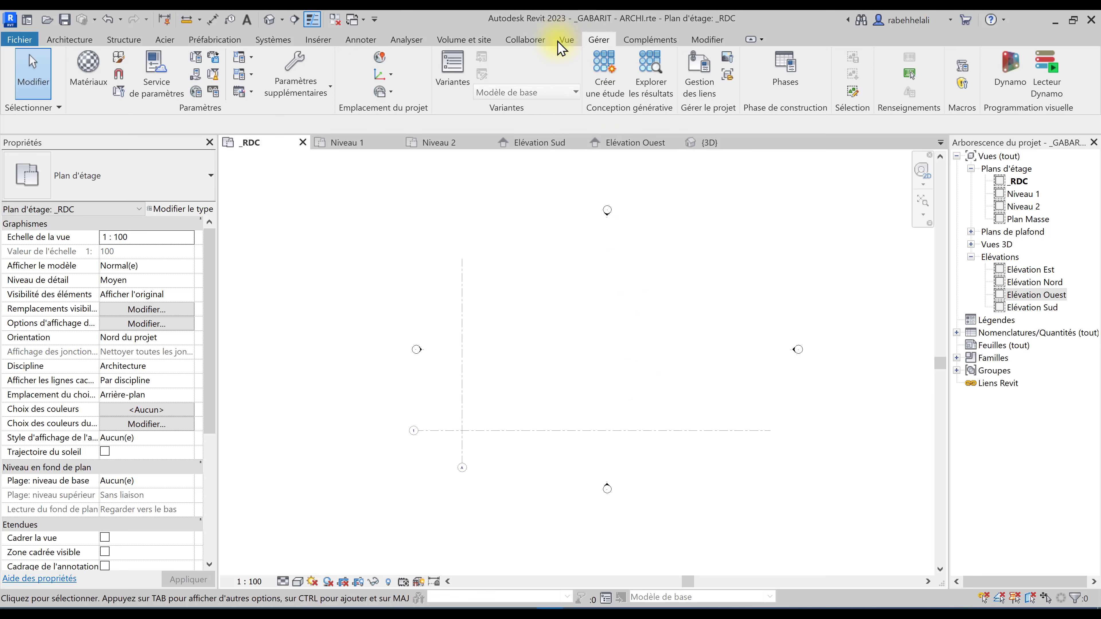
click(213, 92)
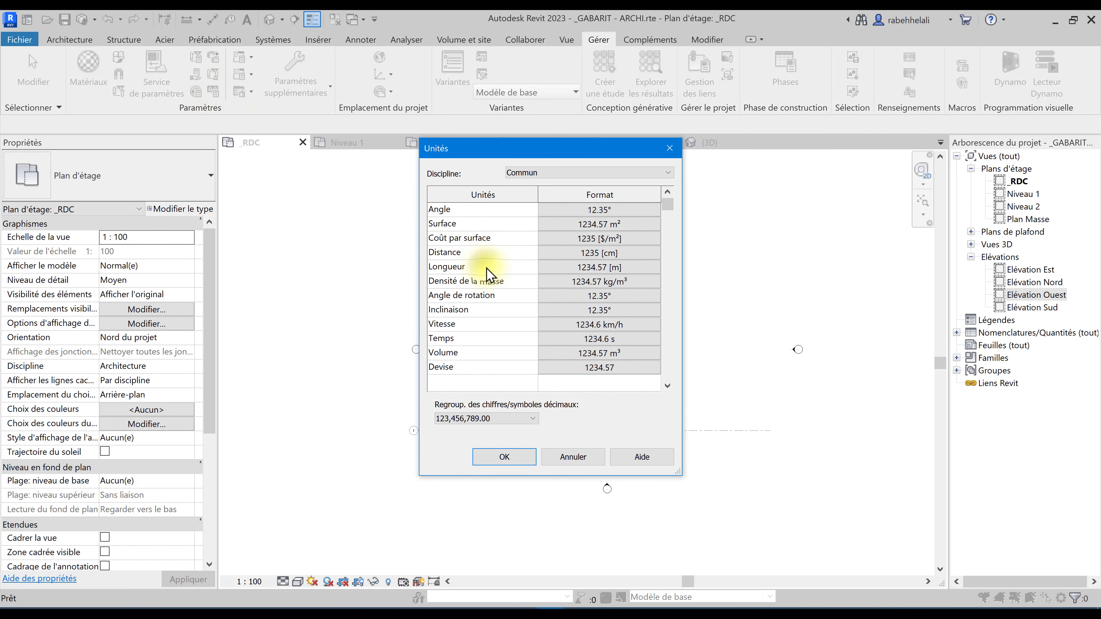
click(619, 211)
click(587, 229)
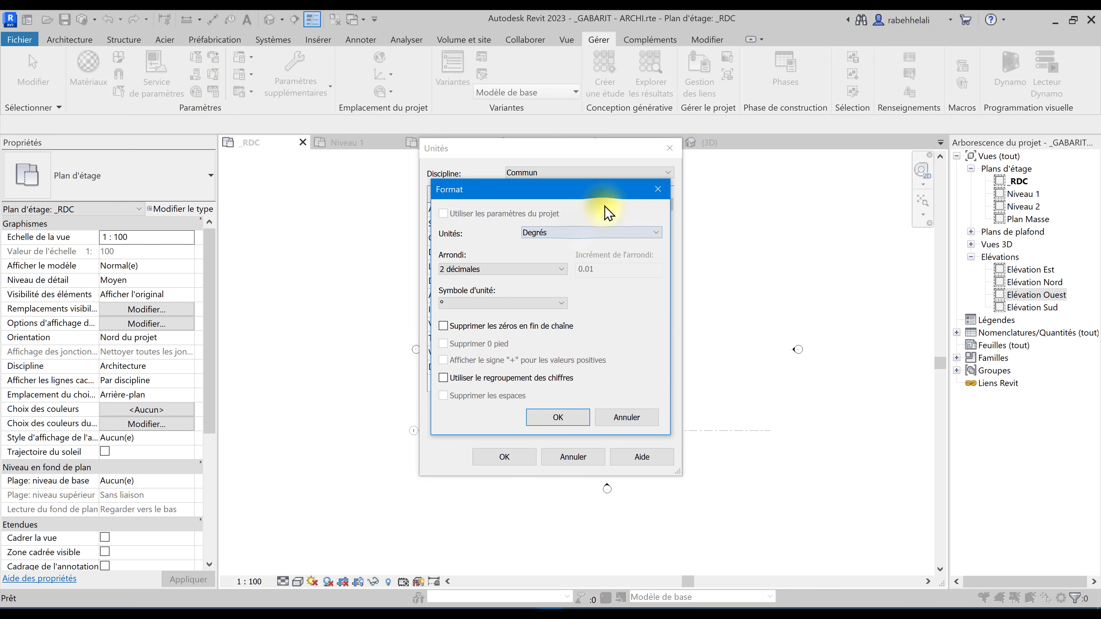
click(657, 188)
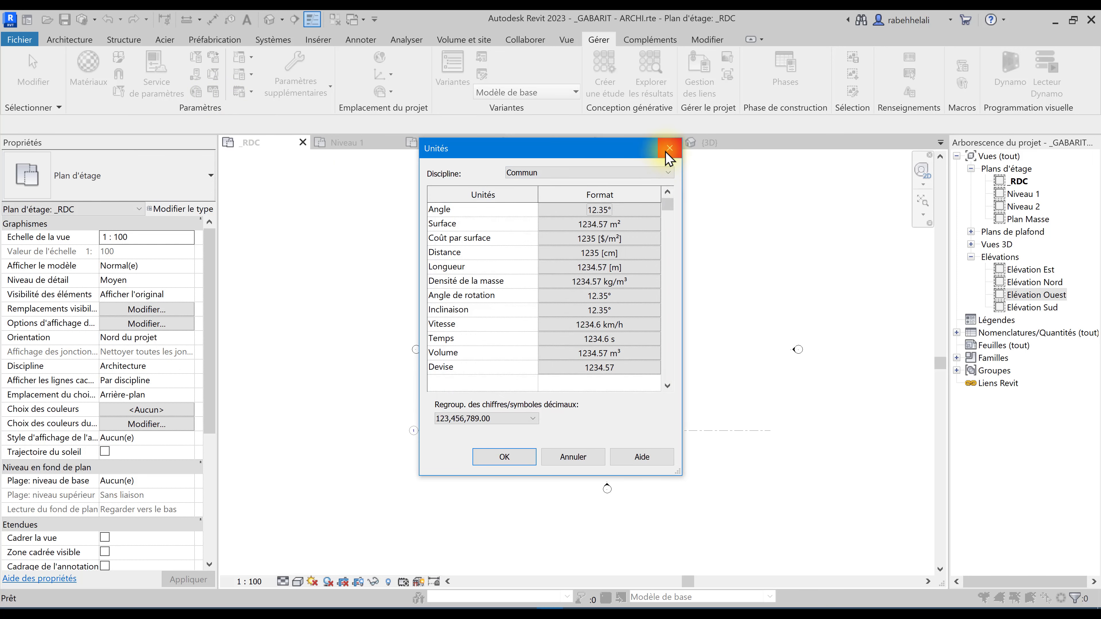
click(665, 151)
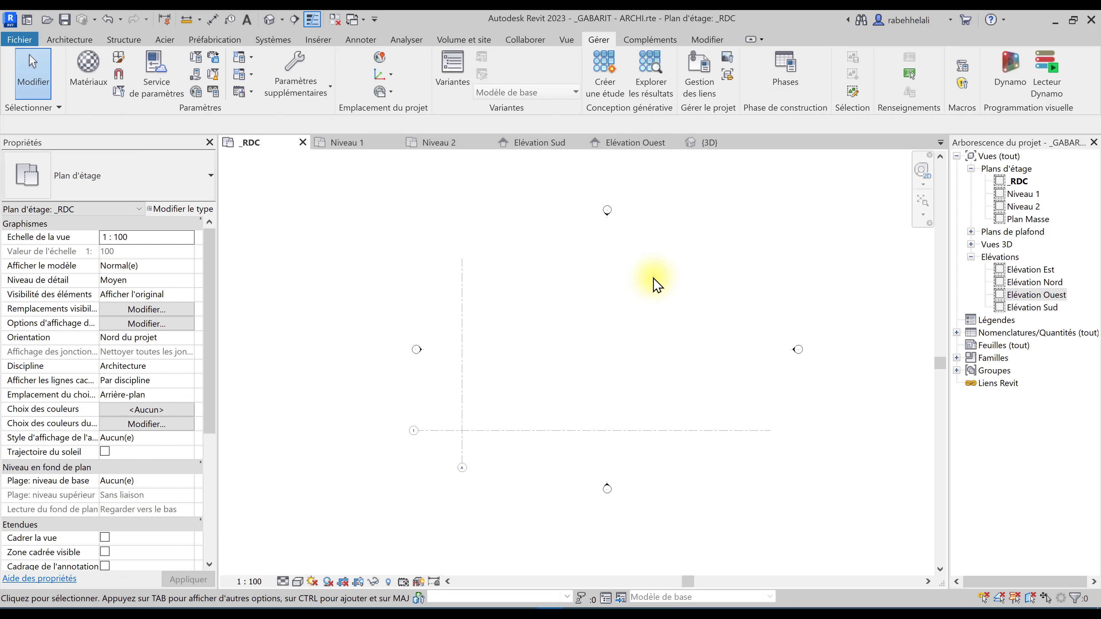
Step: Close the open views and start a new project, reviewing the template list
click(334, 22)
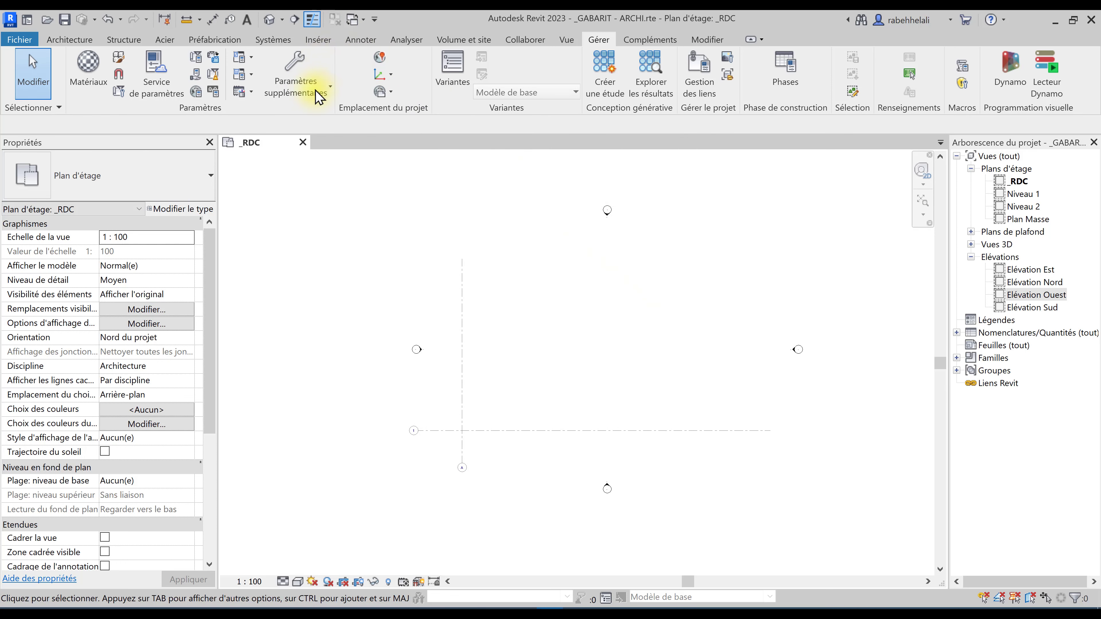
click(302, 143)
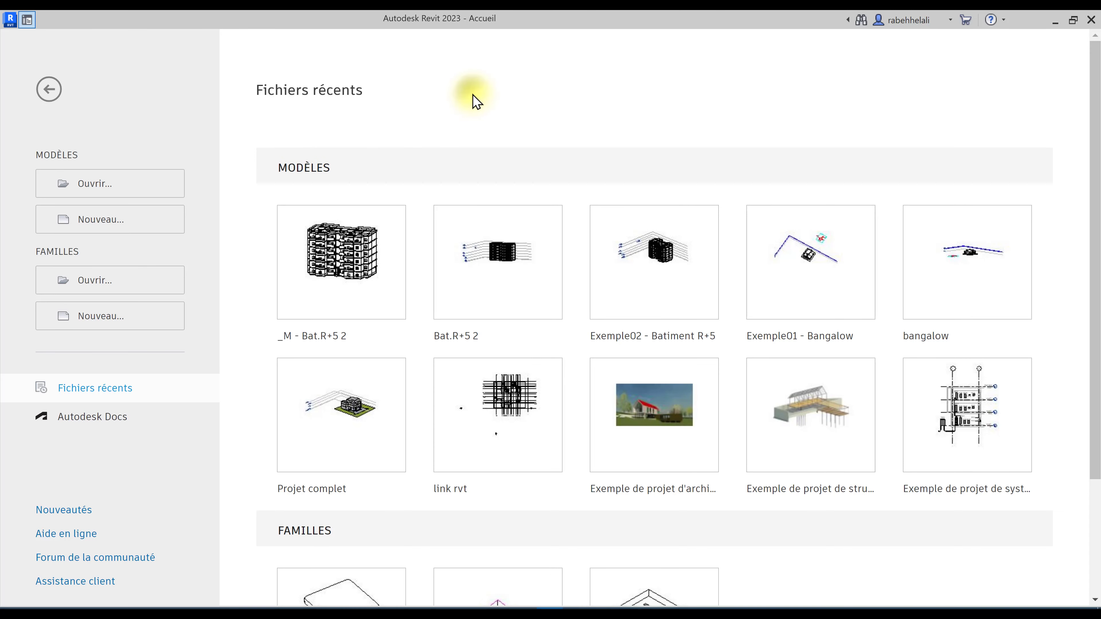
click(133, 236)
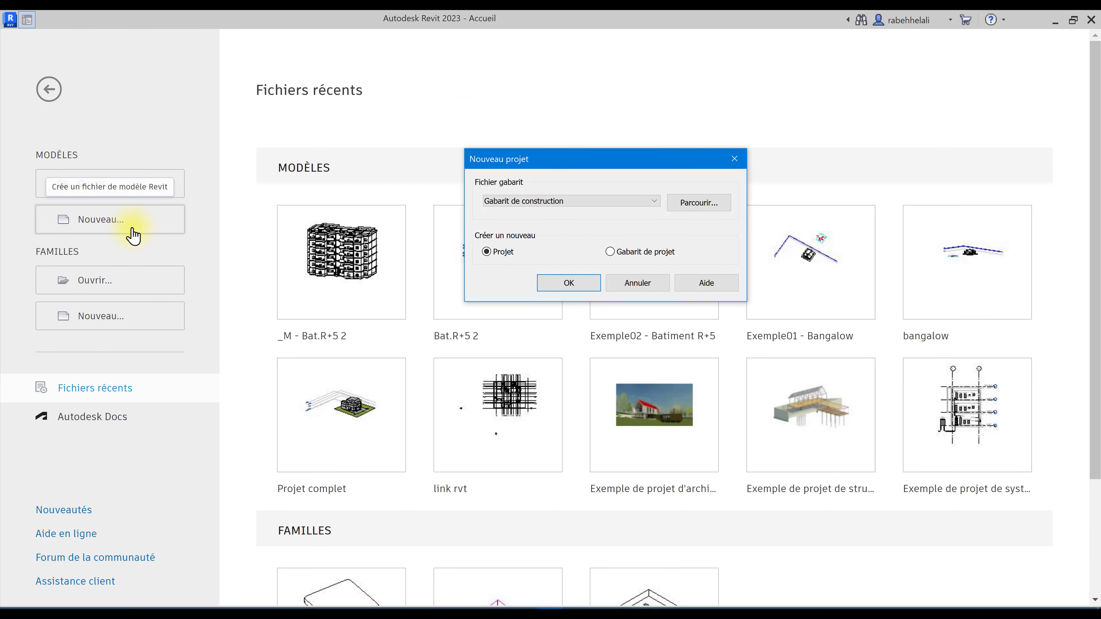
click(591, 204)
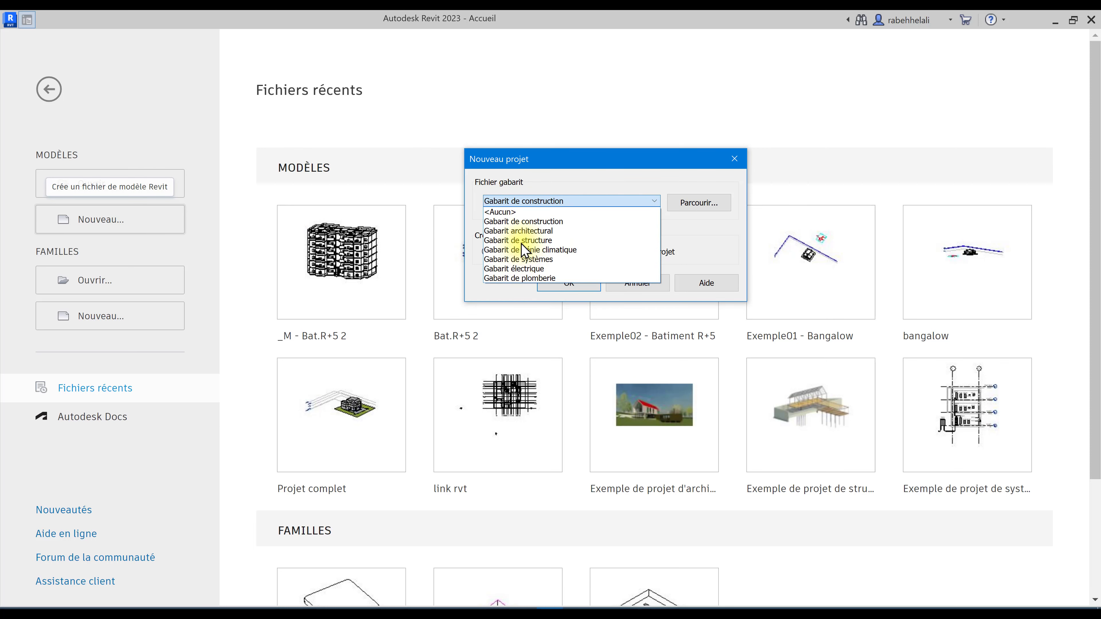
click(617, 179)
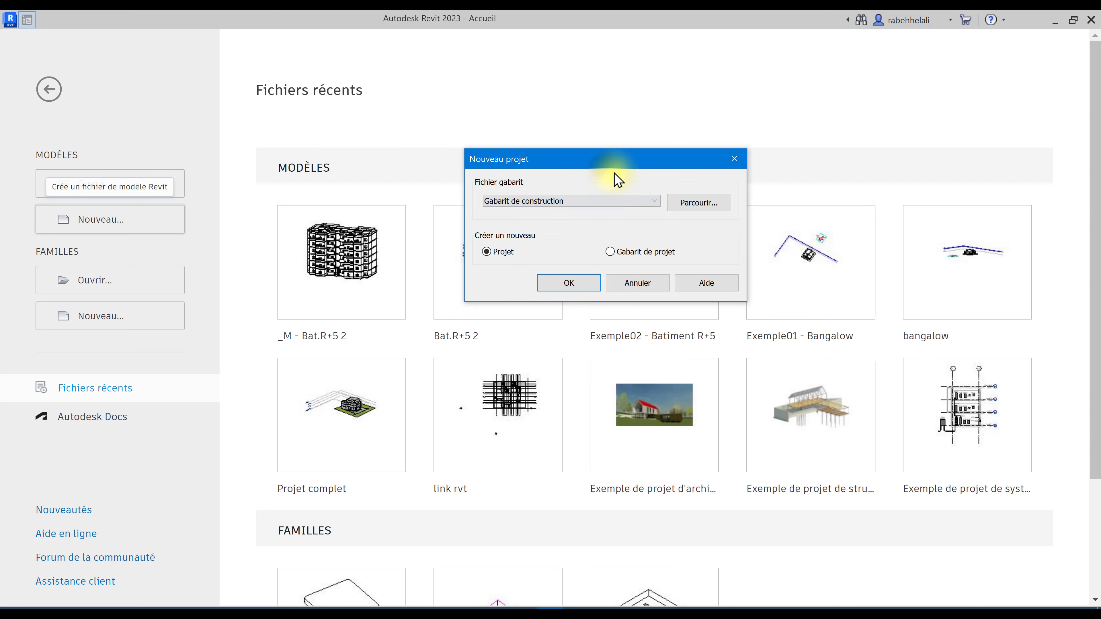
Step: Create the new project from _GABARIT - ARCHI.rte in the desktop Gabarits folder
click(695, 195)
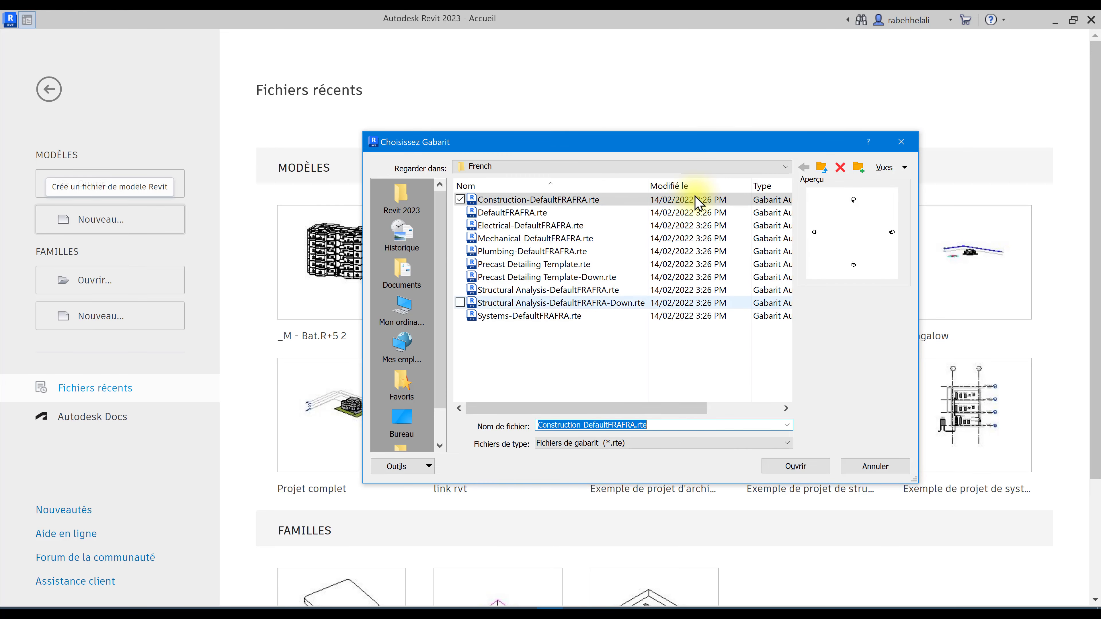
click(401, 417)
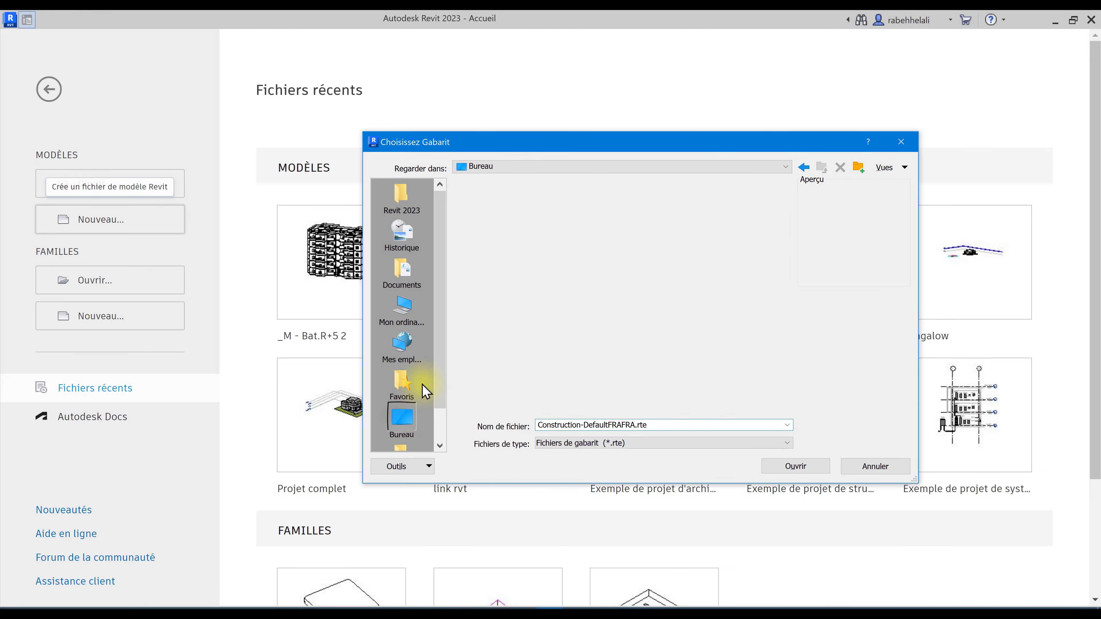
double_click(502, 263)
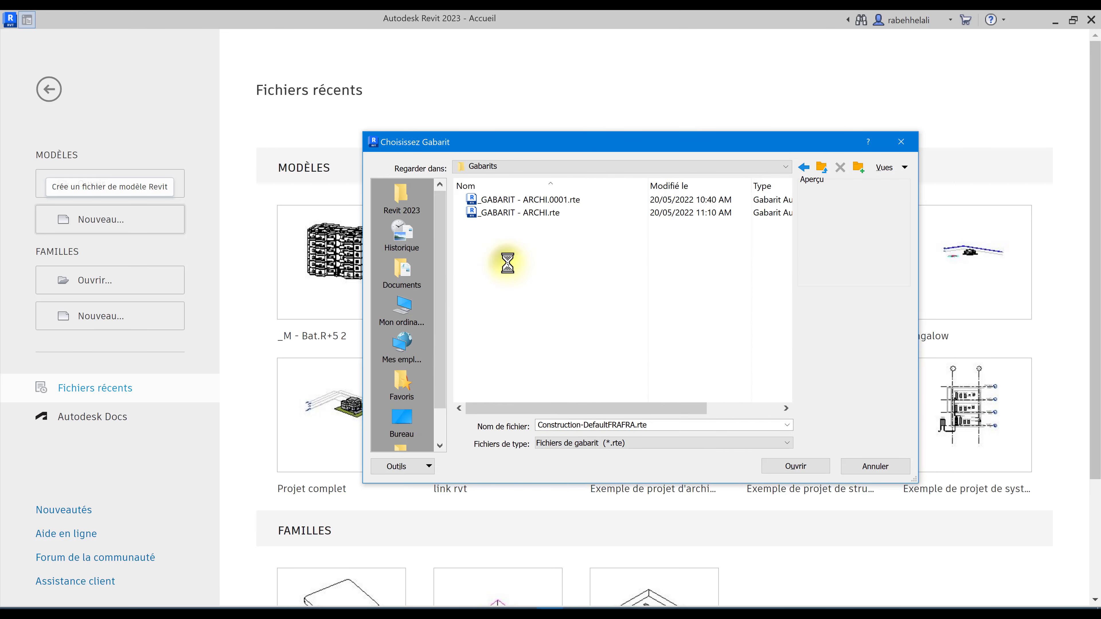
click(518, 213)
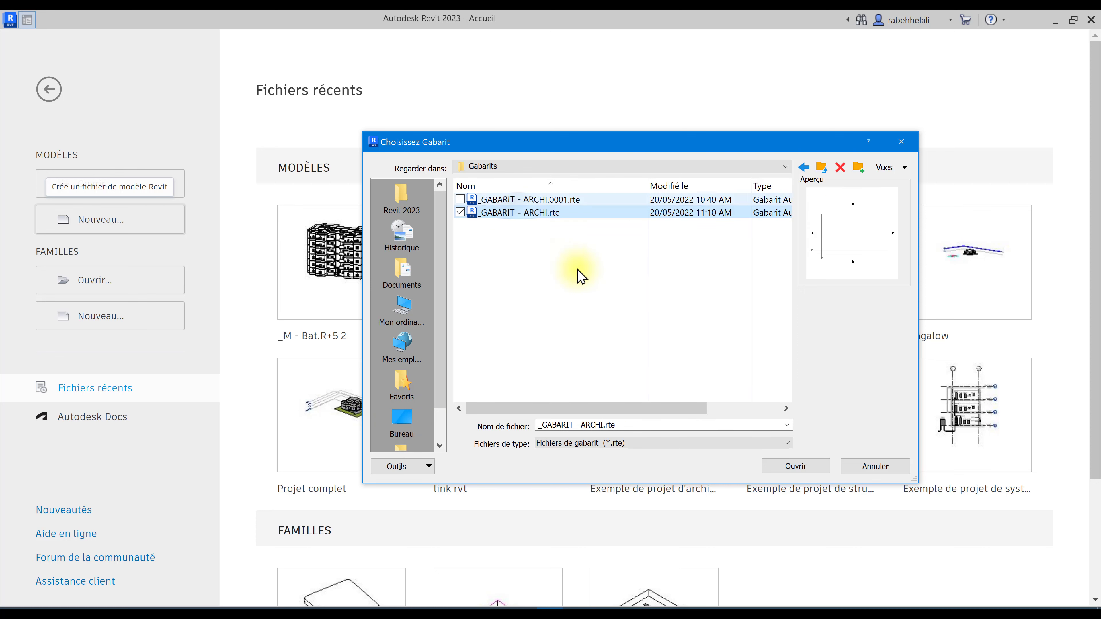
click(795, 466)
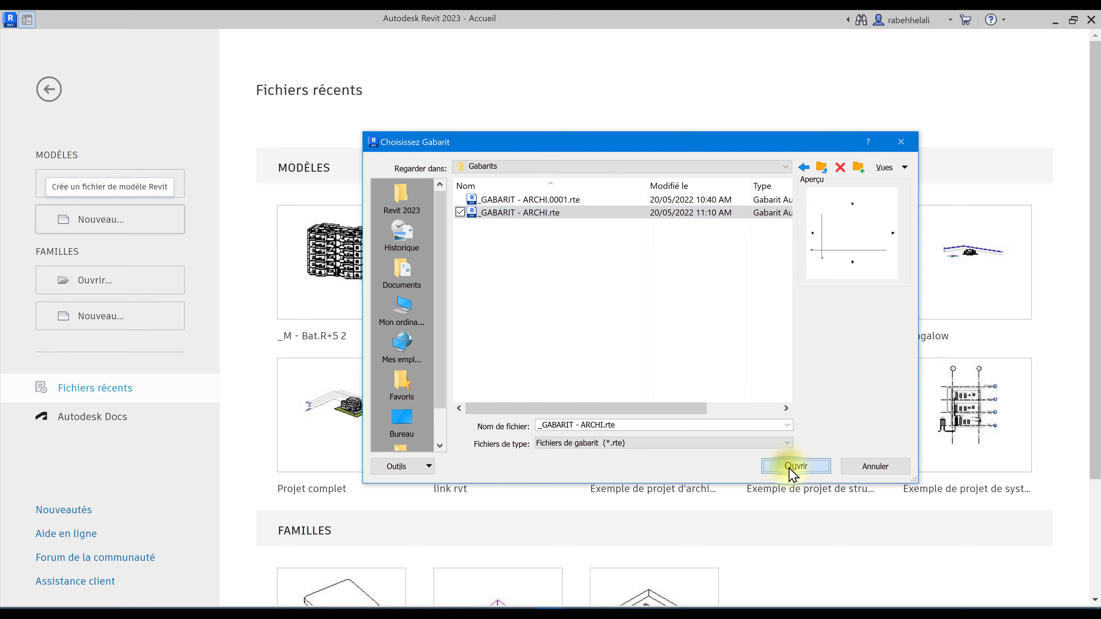
click(570, 284)
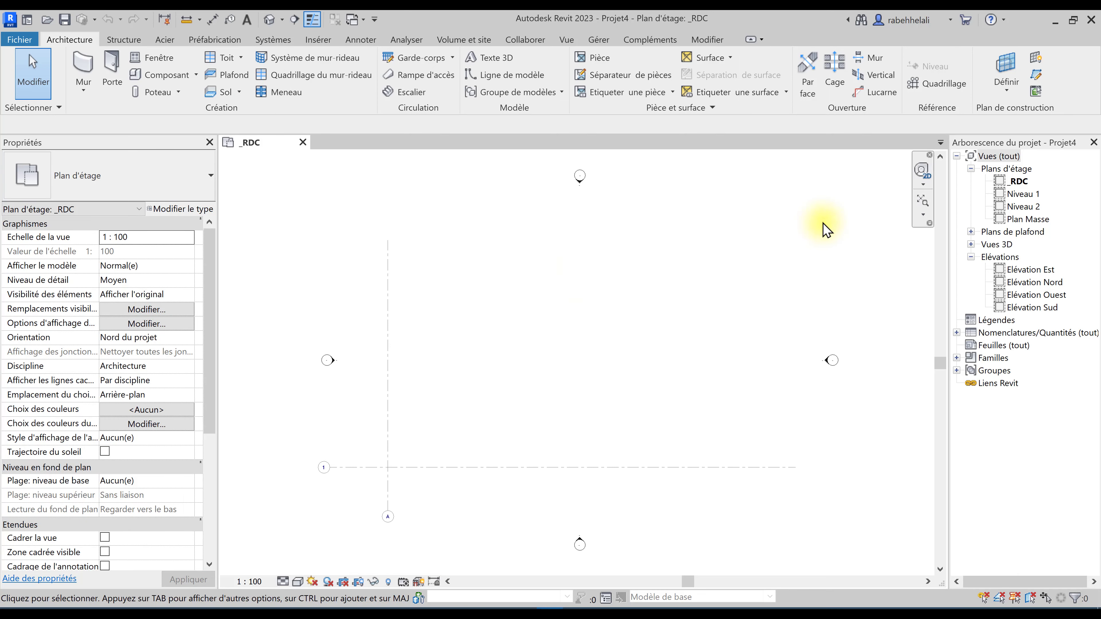
Step: Open the Élévation Est view, then return to _RDC and clear the grid selection
click(1018, 182)
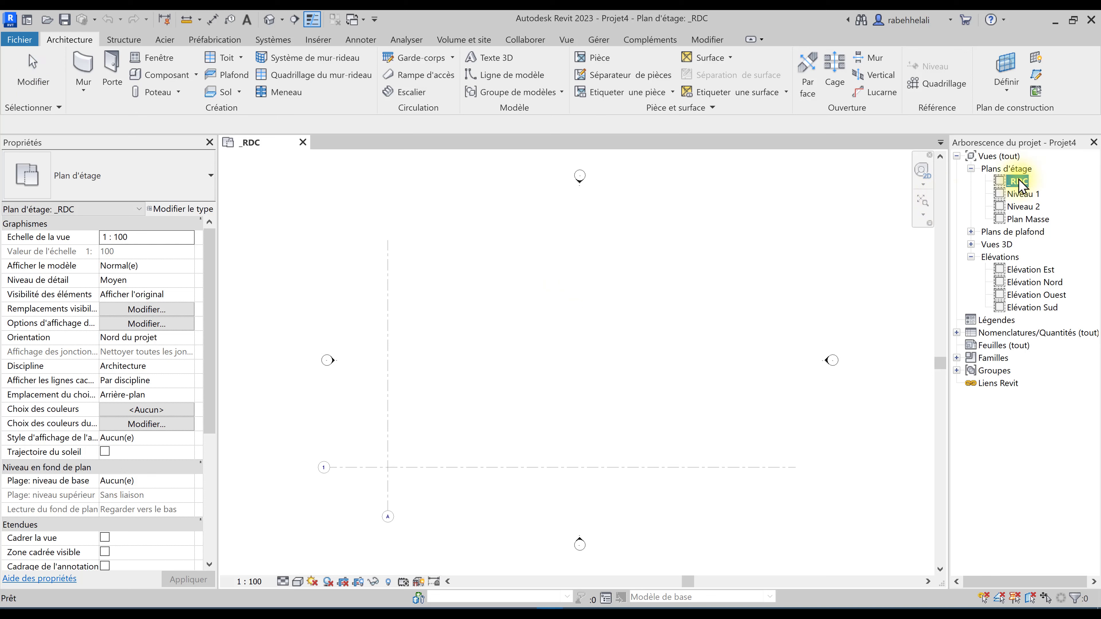
double_click(1039, 269)
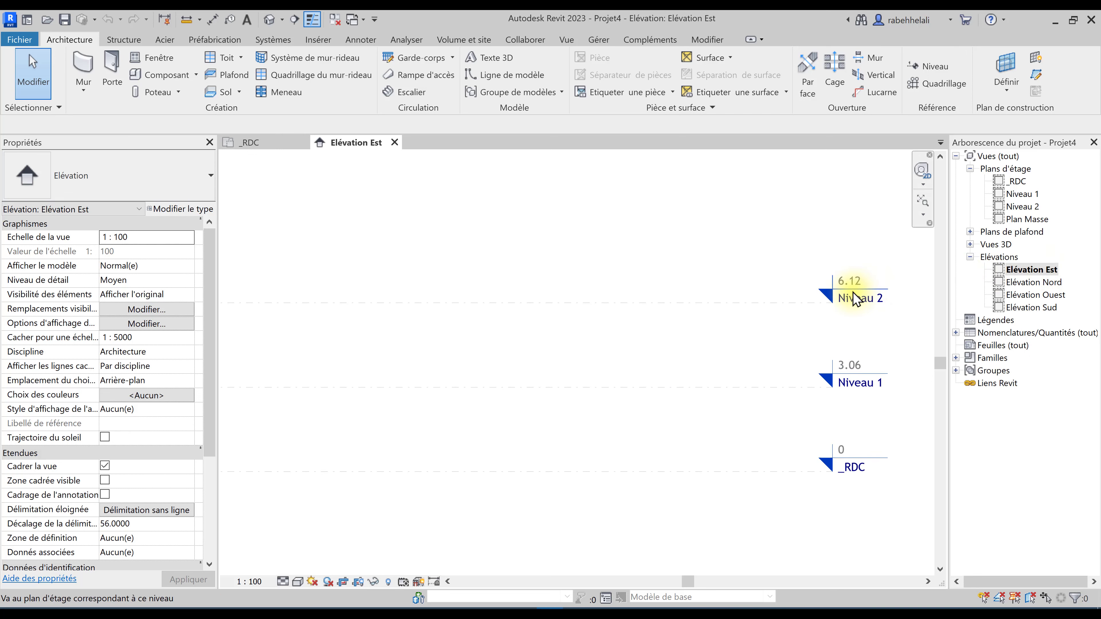
click(253, 142)
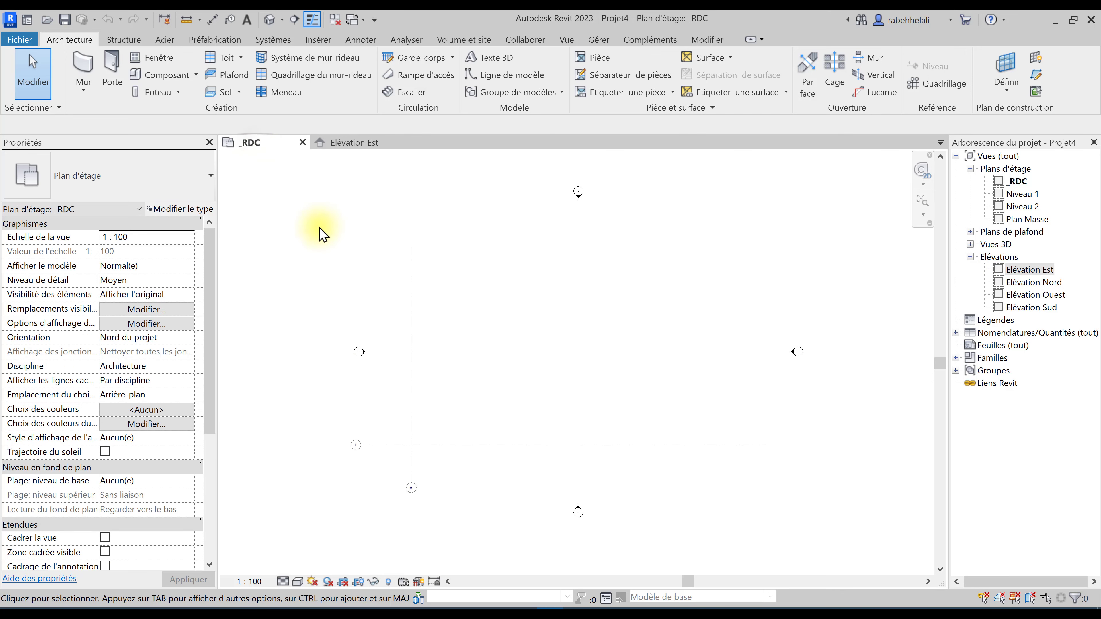
click(454, 424)
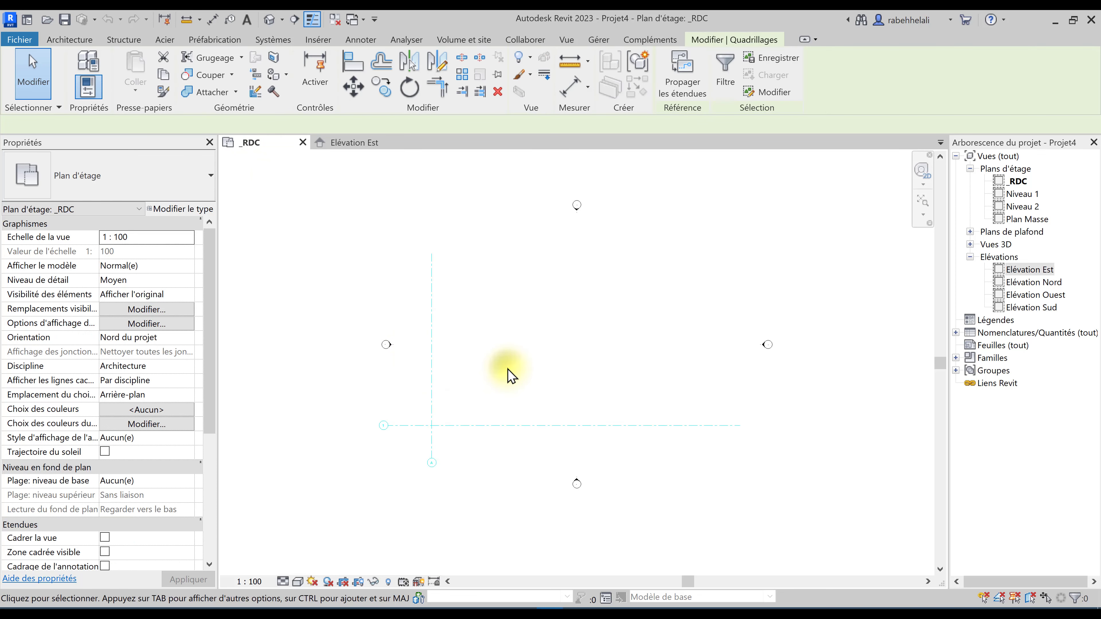
click(509, 375)
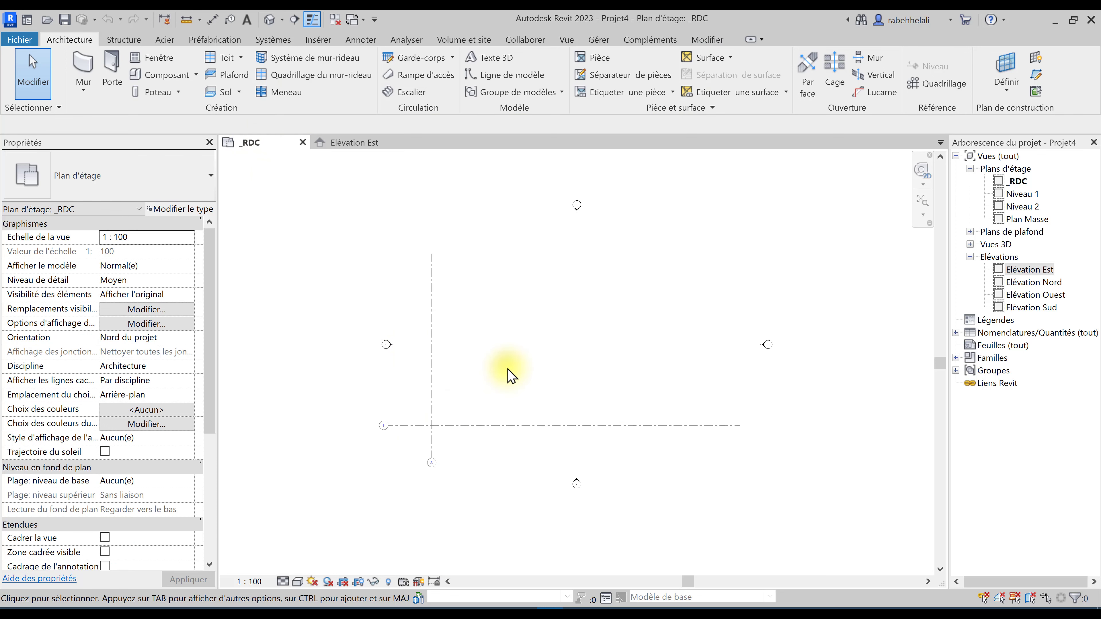
Step: Start placing a structural concrete column, then cancel it with Esc twice
click(178, 91)
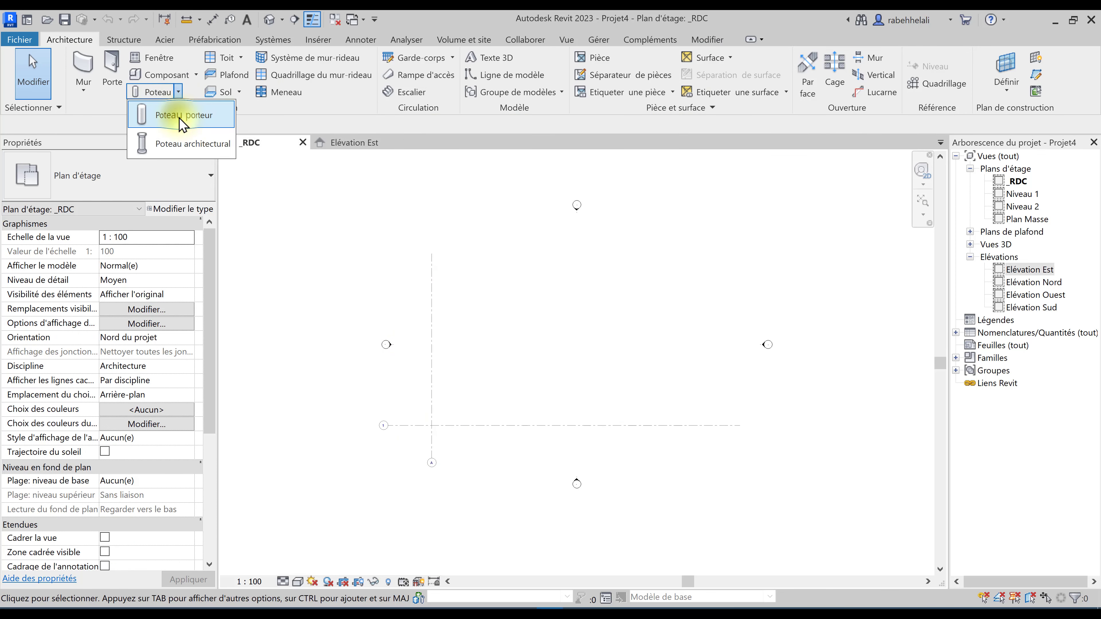
click(182, 125)
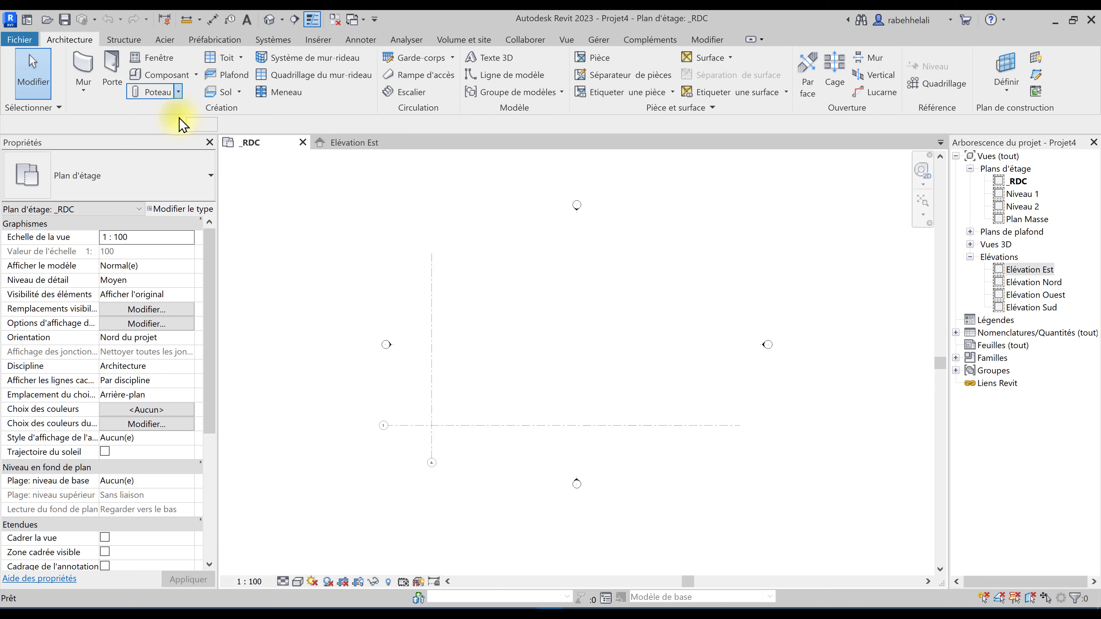
click(172, 183)
key(Escape)
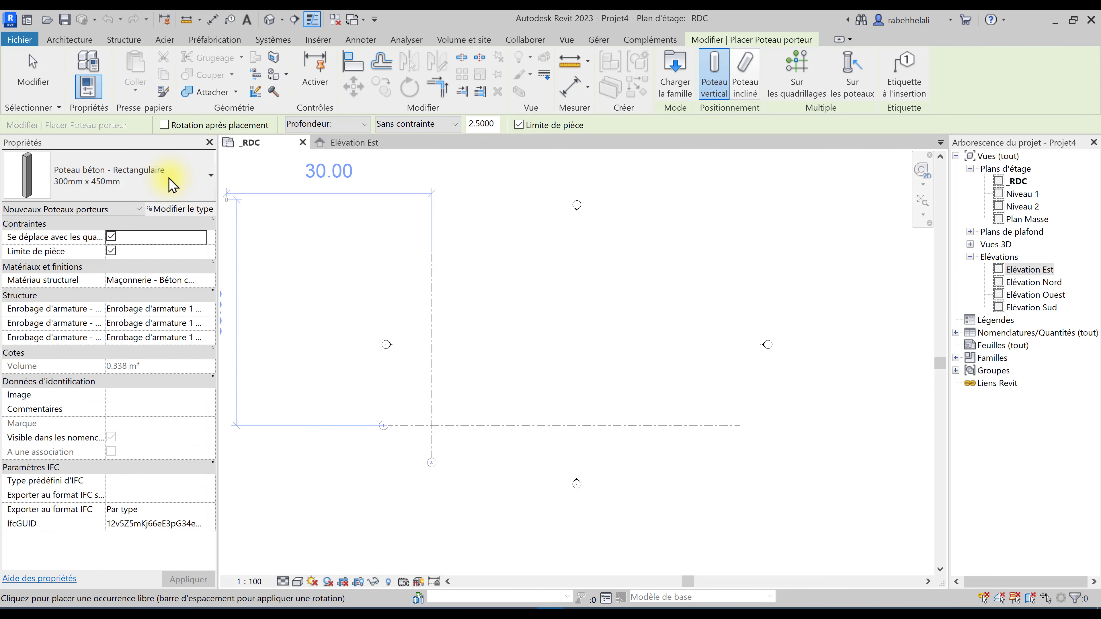
key(Escape)
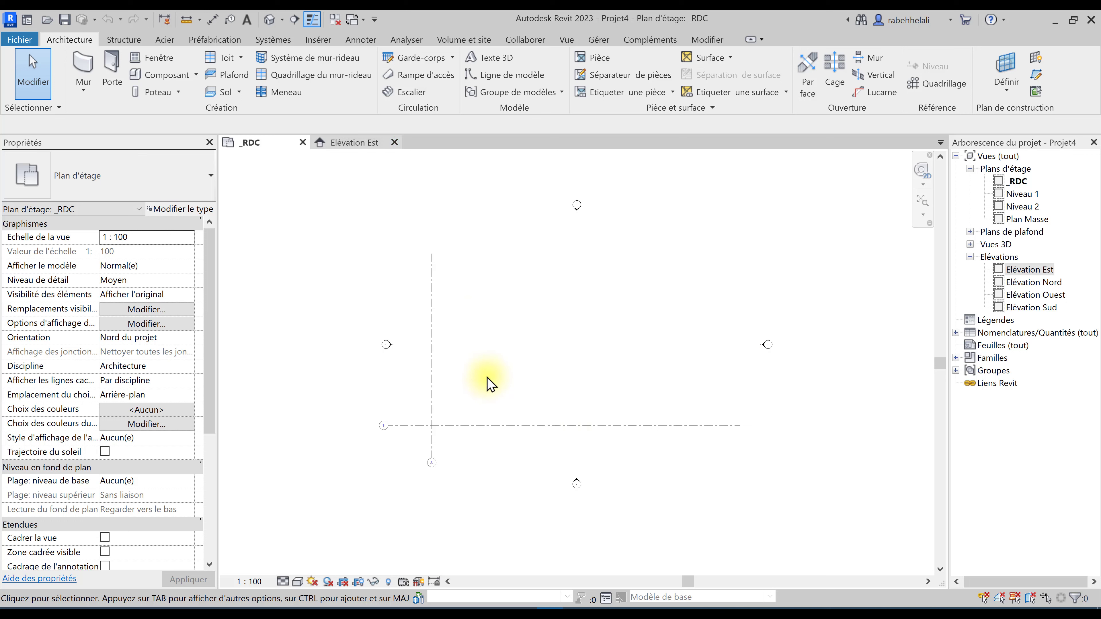
click(19, 45)
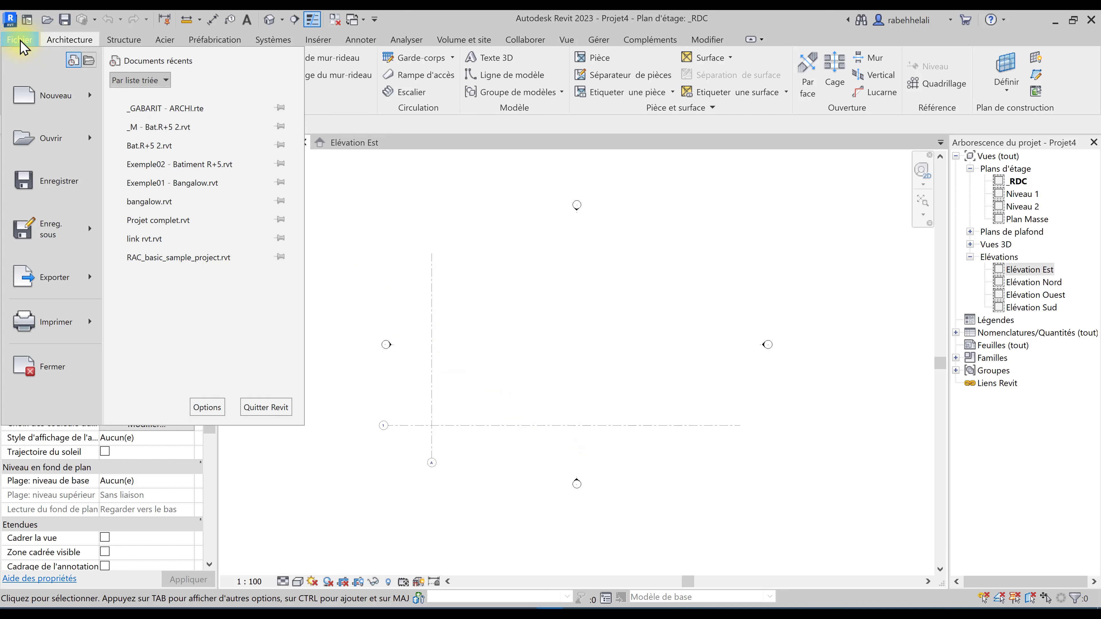
click(22, 43)
click(26, 20)
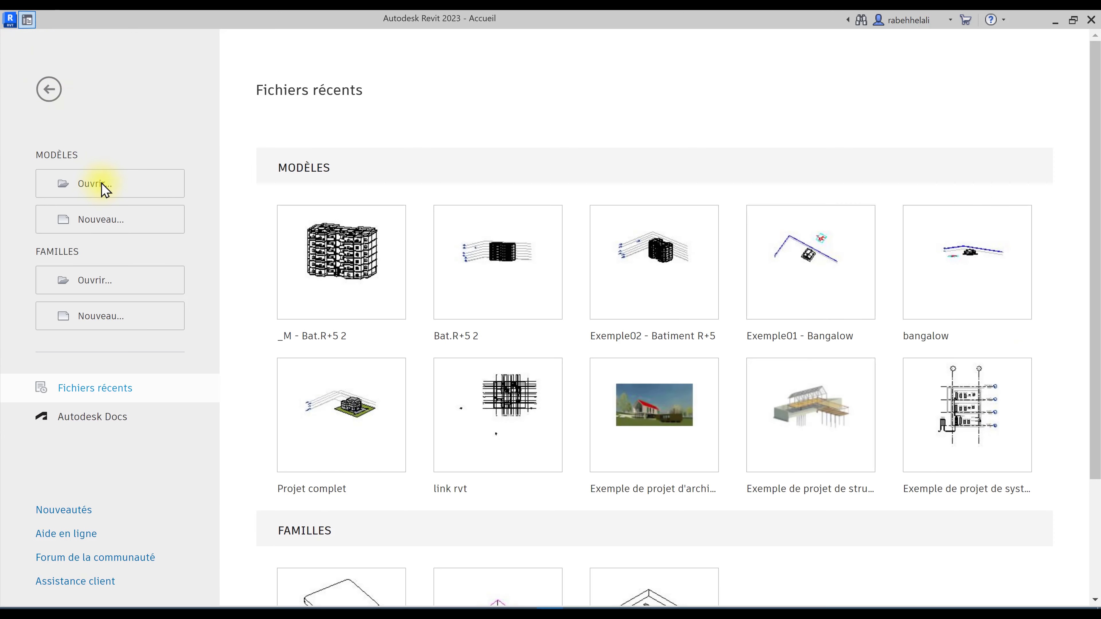
click(121, 225)
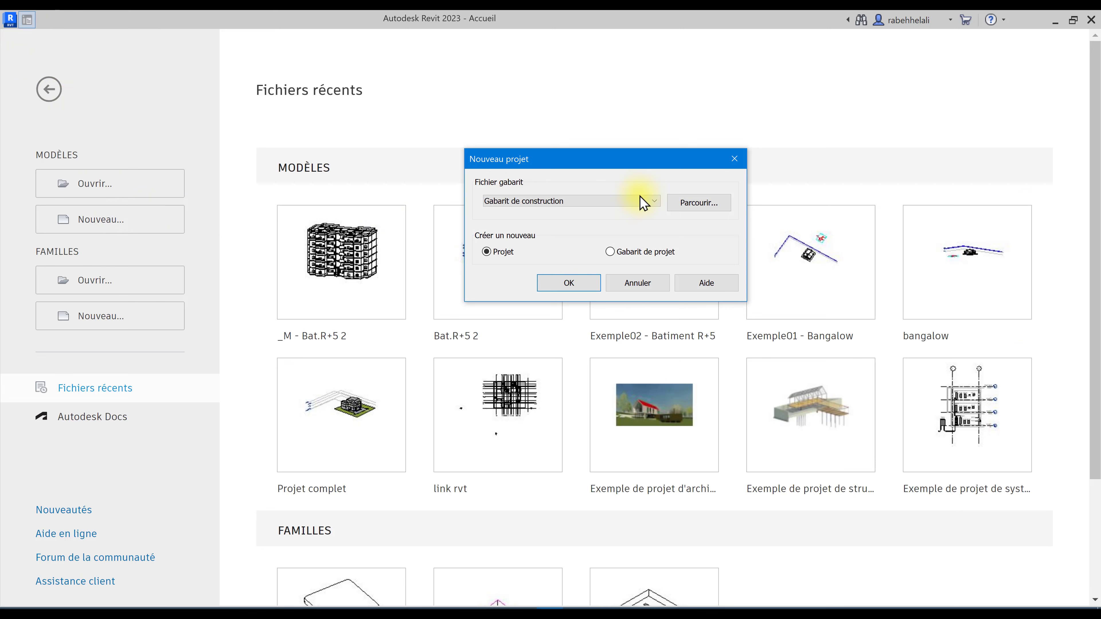
click(639, 196)
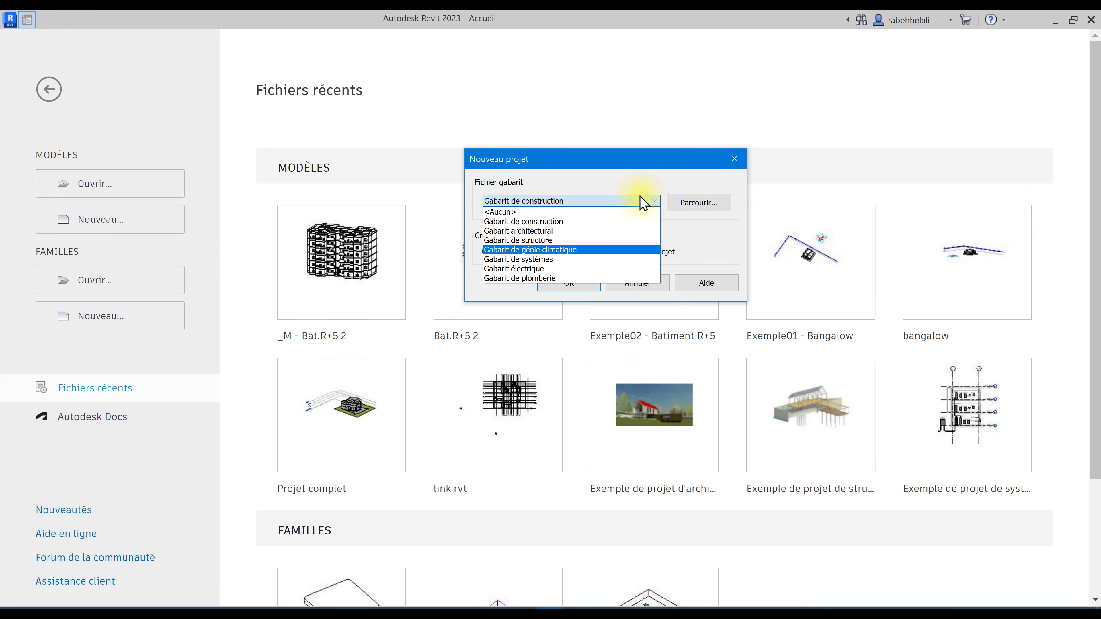
click(585, 172)
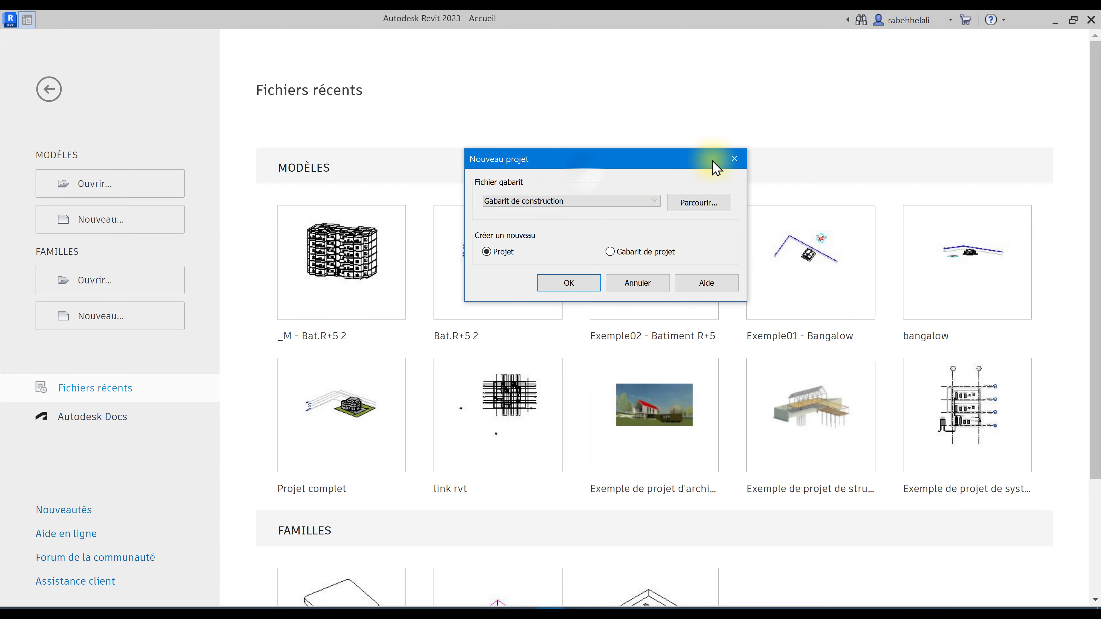
click(732, 160)
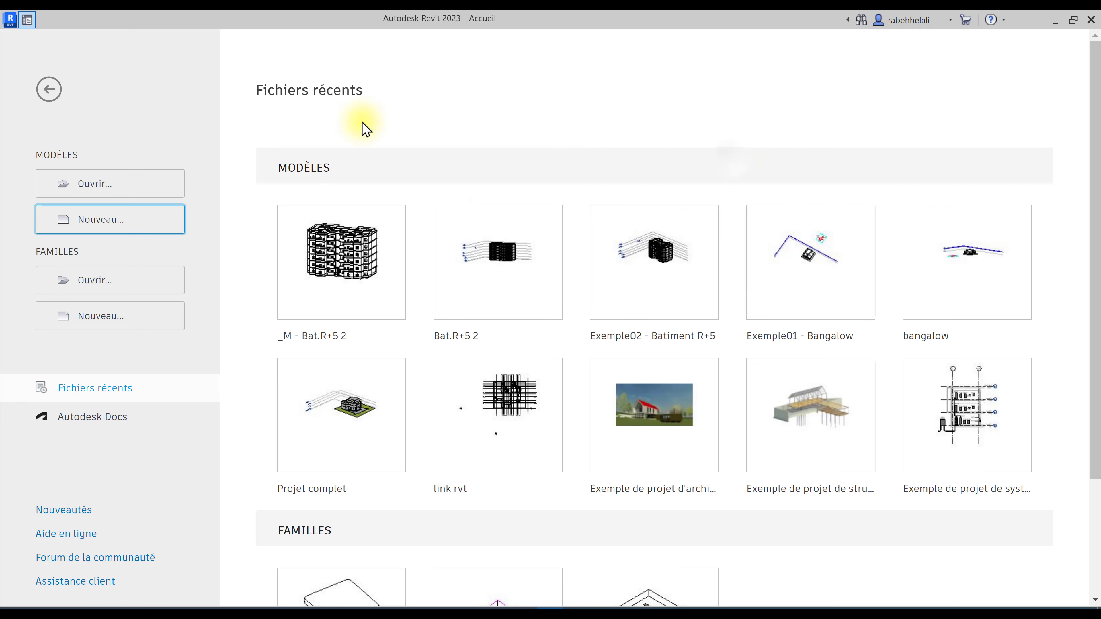
click(51, 91)
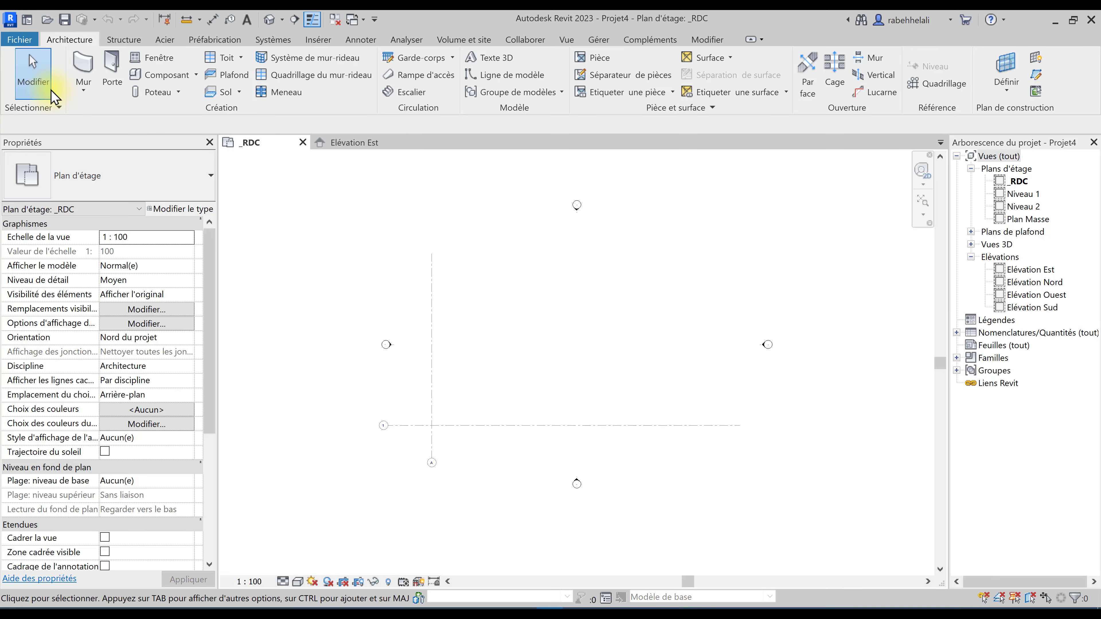
Step: Open Options at the Emplacement fichiers page showing project template paths
click(17, 42)
click(207, 409)
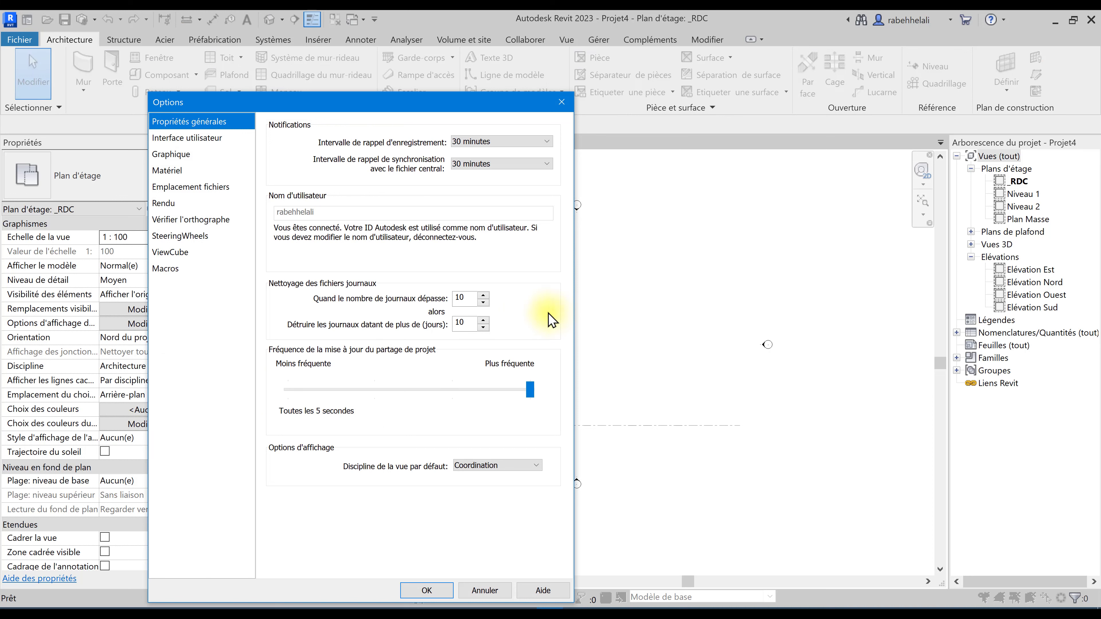
click(174, 157)
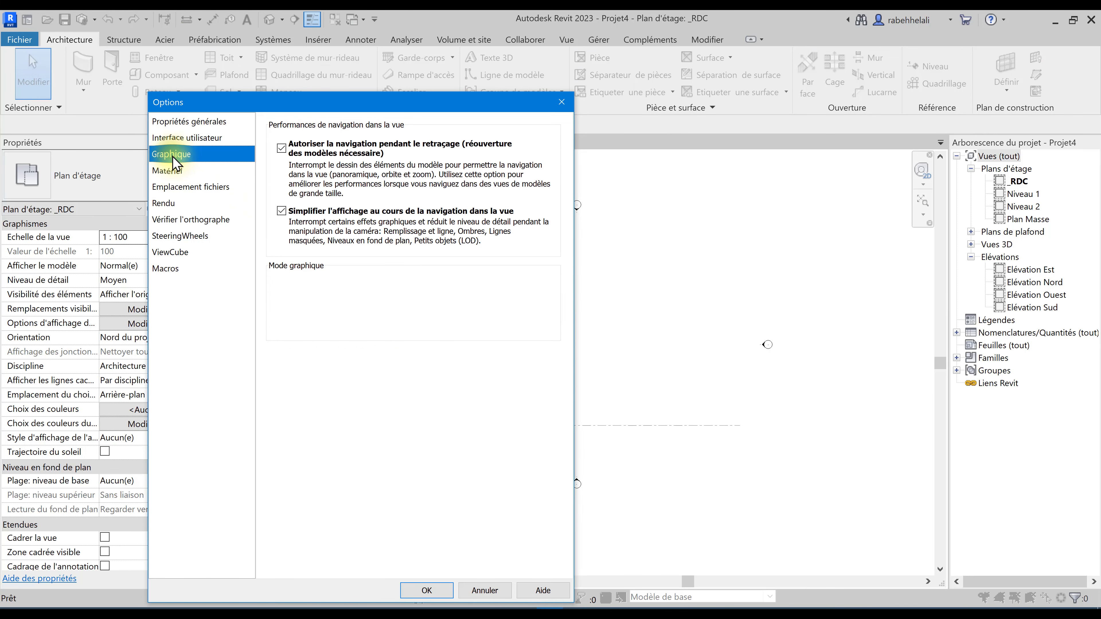
click(187, 194)
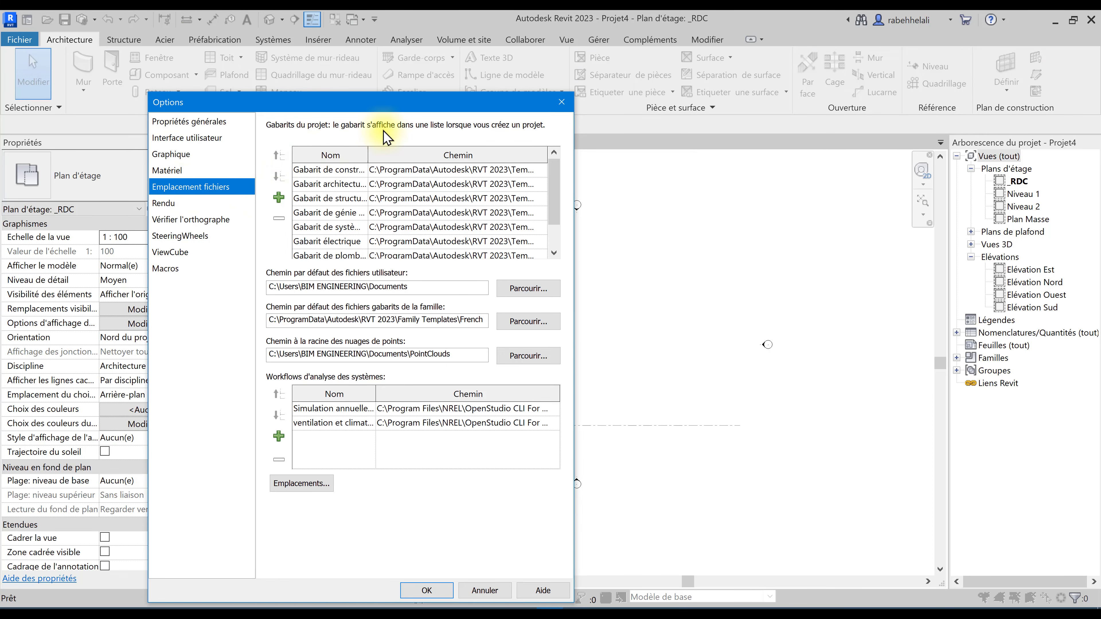
drag(486, 102, 507, 54)
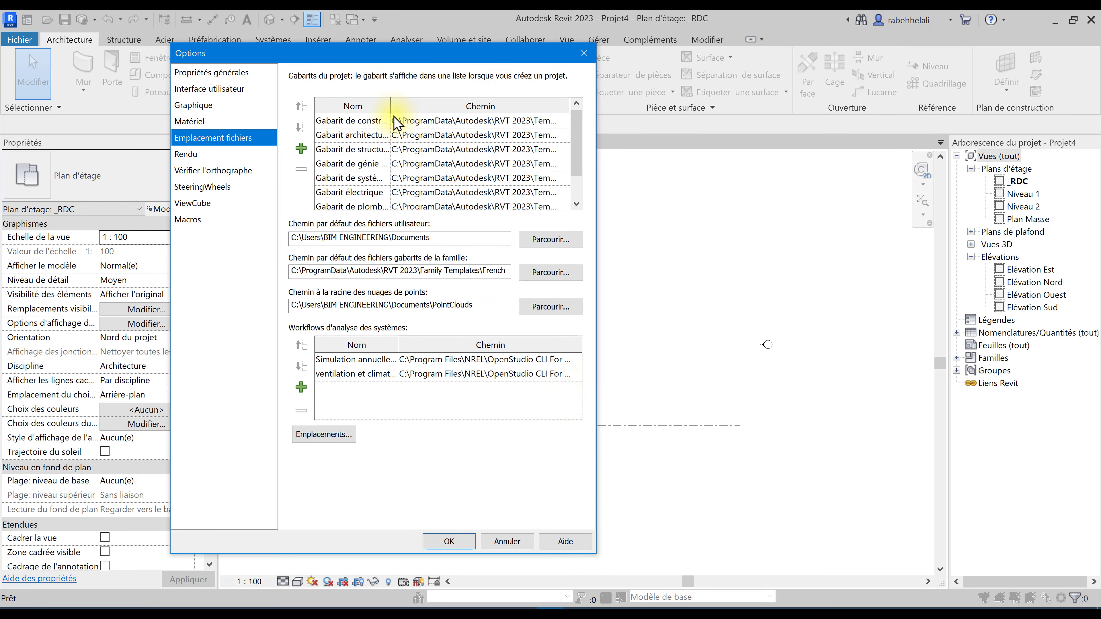
drag(393, 108, 458, 108)
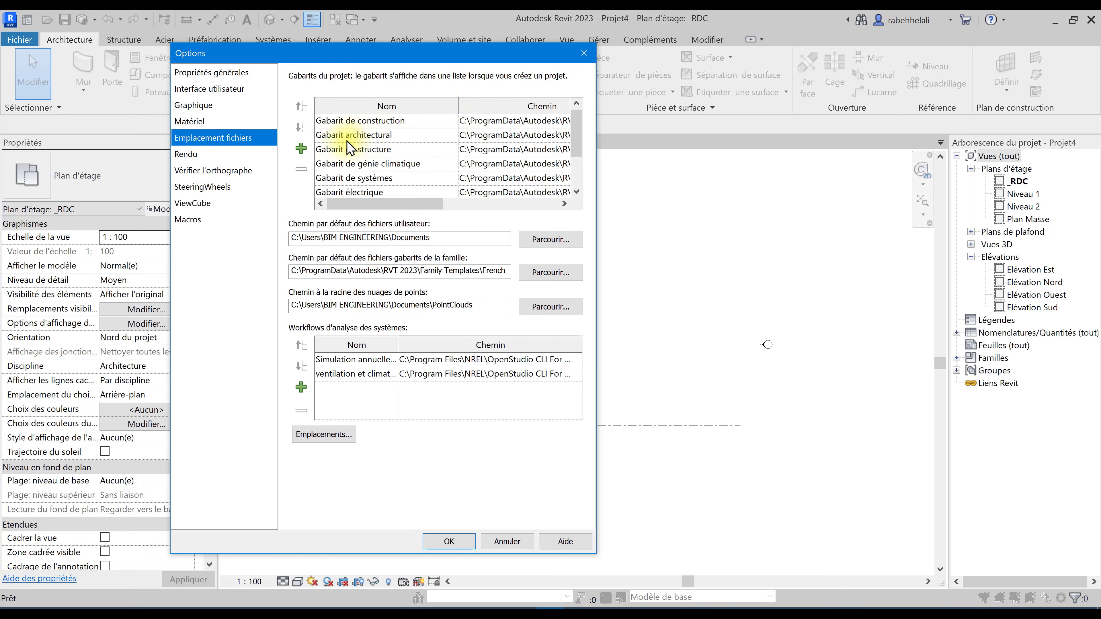
Step: Add _GABARIT - ARCHI.rte from the desktop Gabarits folder to project templates and save
click(306, 151)
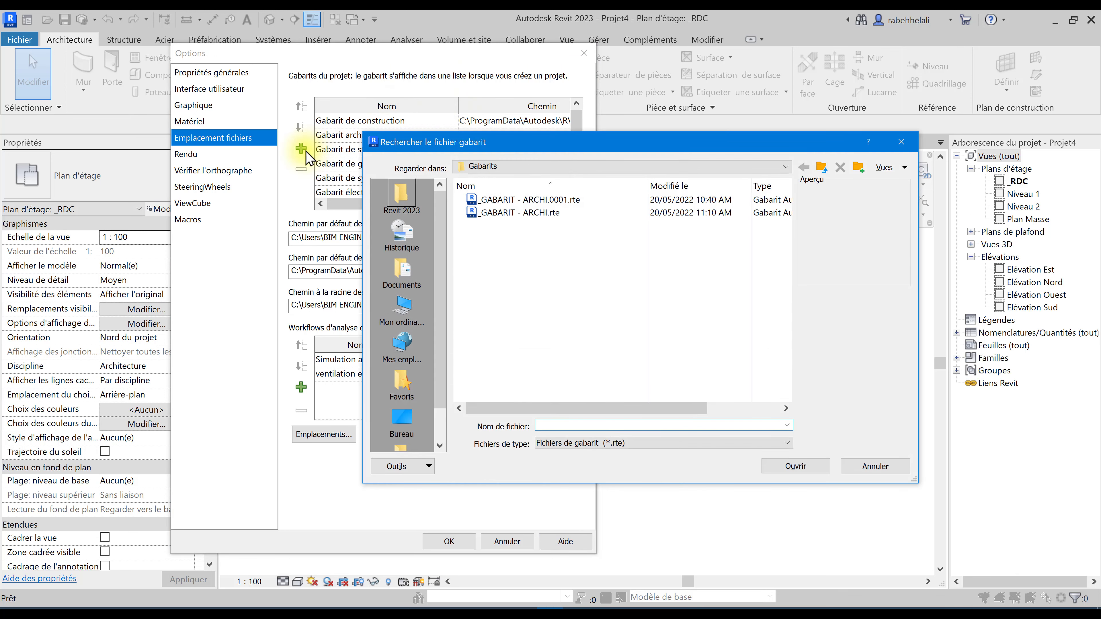
click(402, 420)
double_click(496, 264)
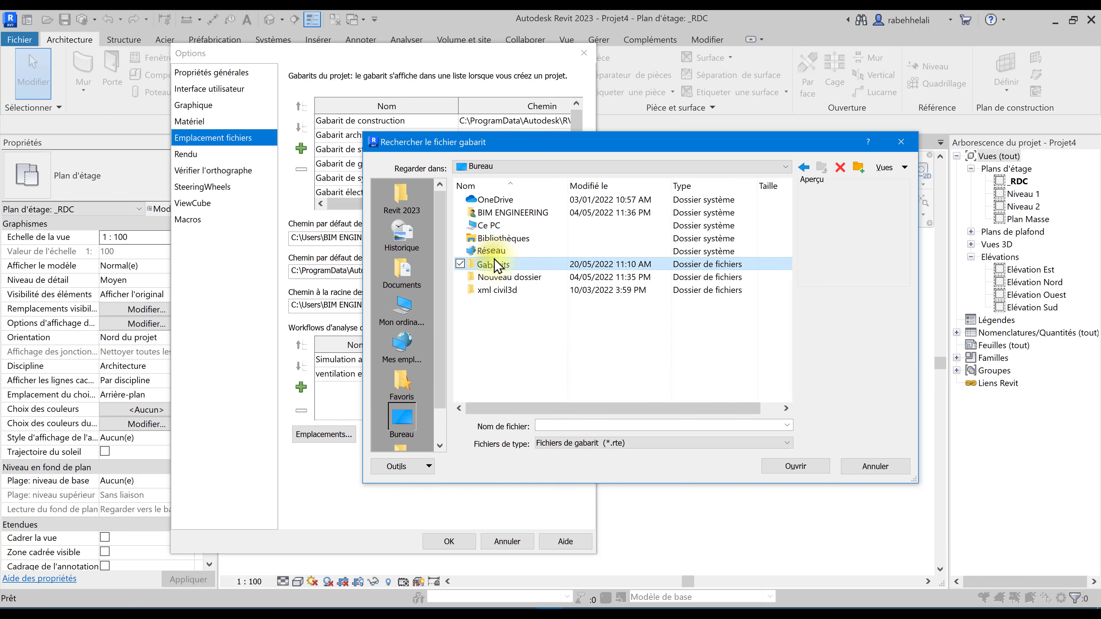
click(535, 213)
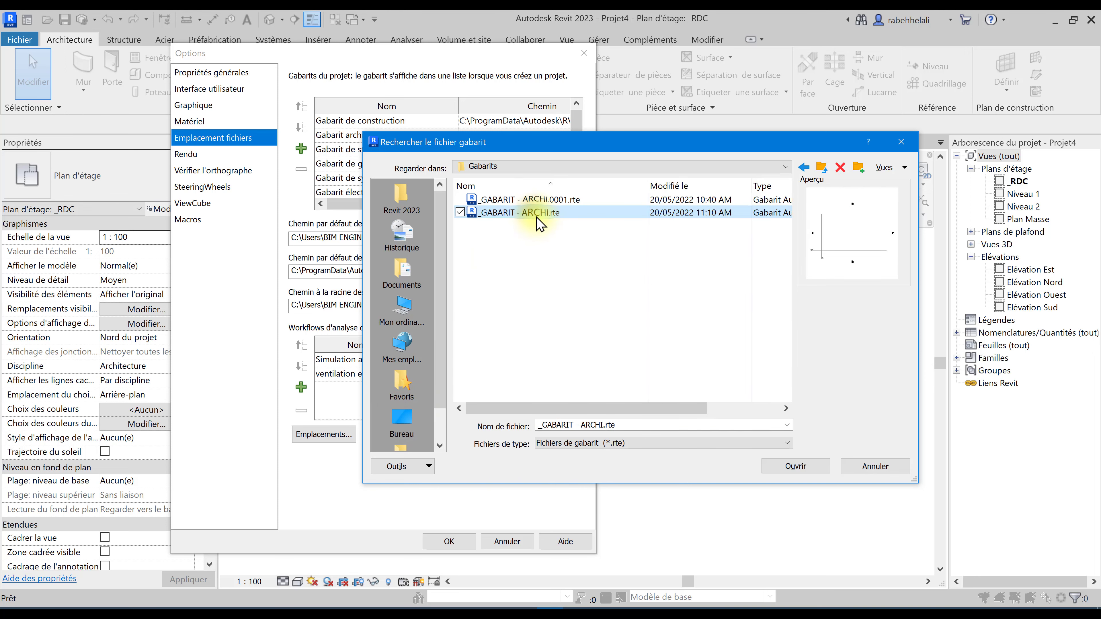
click(792, 467)
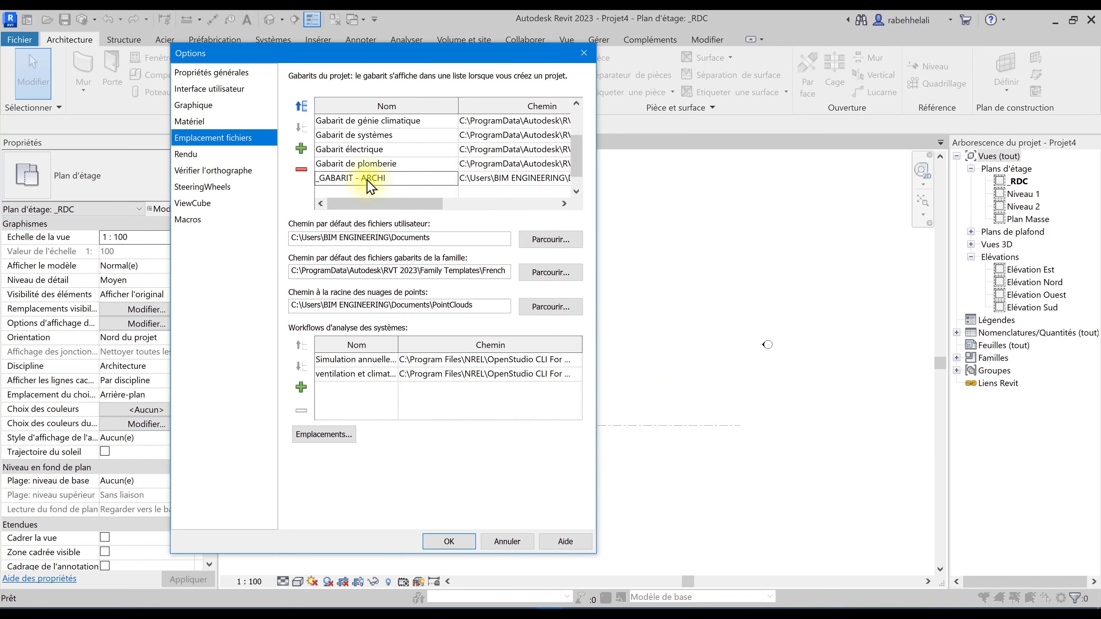
click(451, 542)
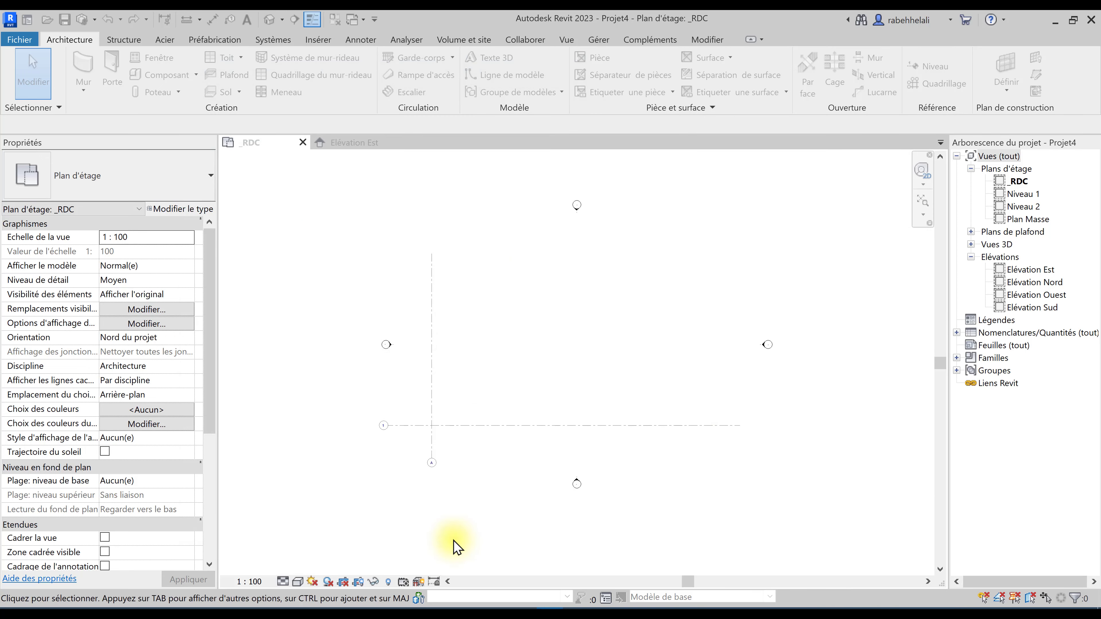
Step: From Home, select _GABARIT - ARCHI in the Nouveau projet template list, then close the window
click(25, 38)
click(27, 19)
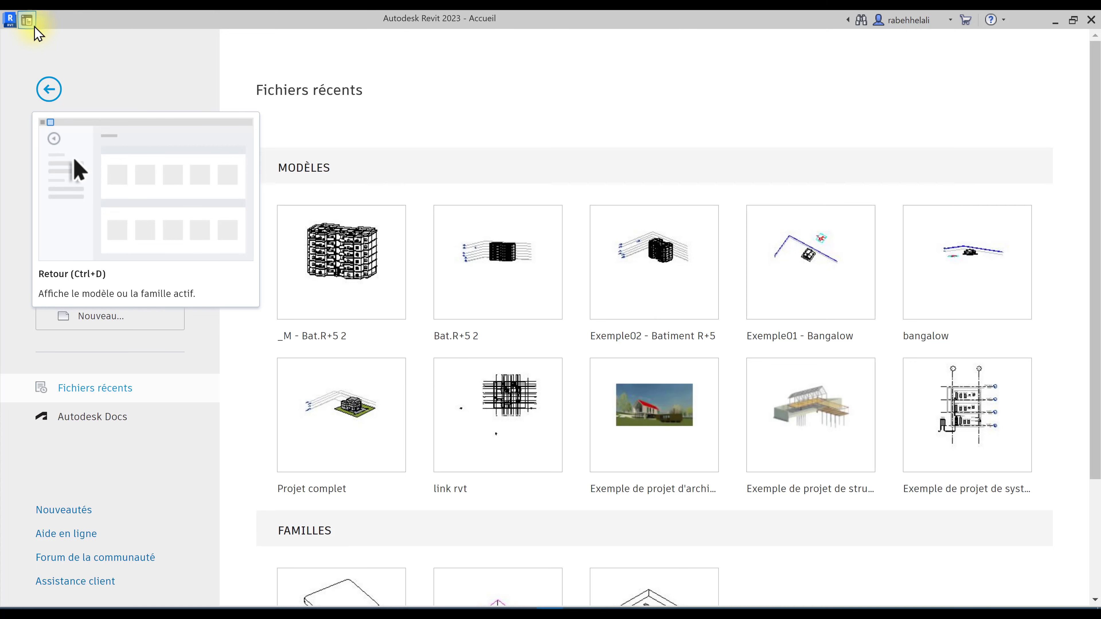
click(123, 223)
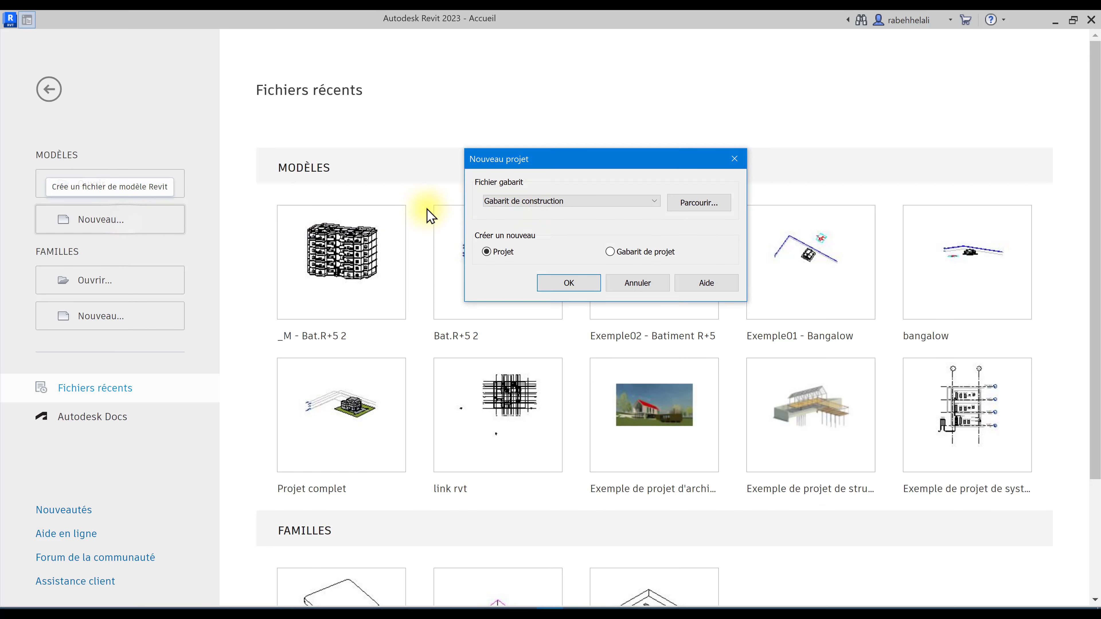
click(585, 203)
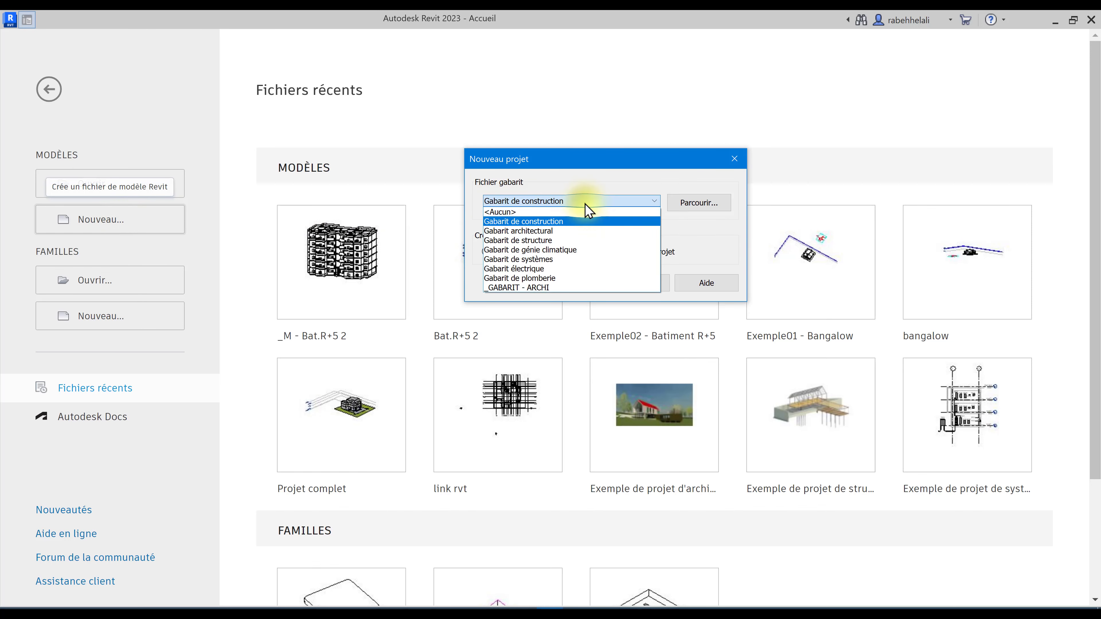
click(544, 288)
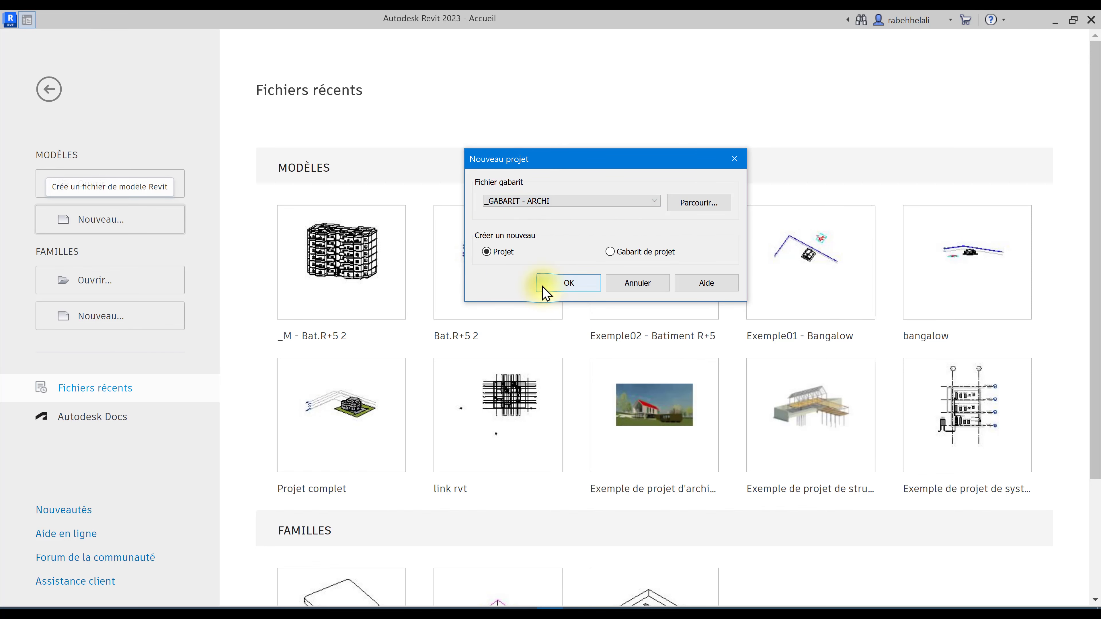
click(537, 202)
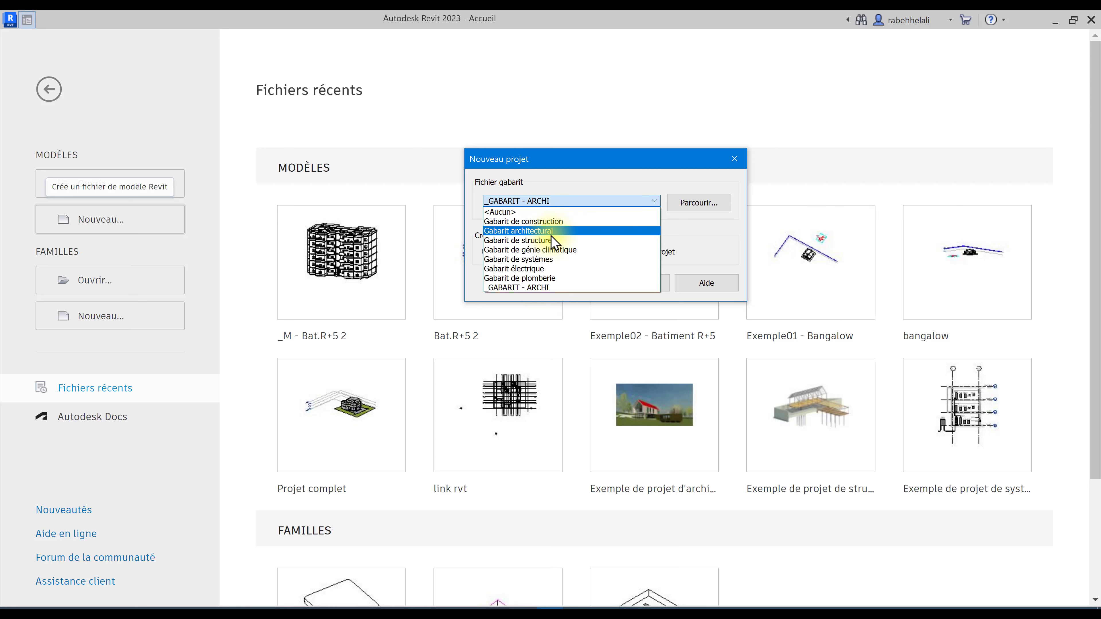
click(689, 177)
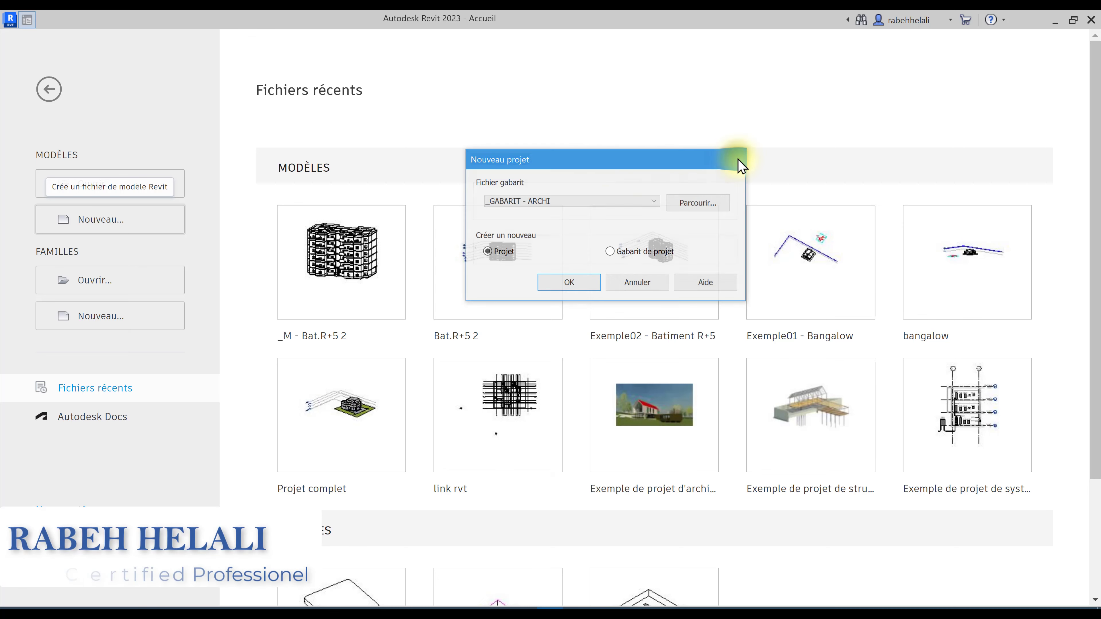
click(54, 93)
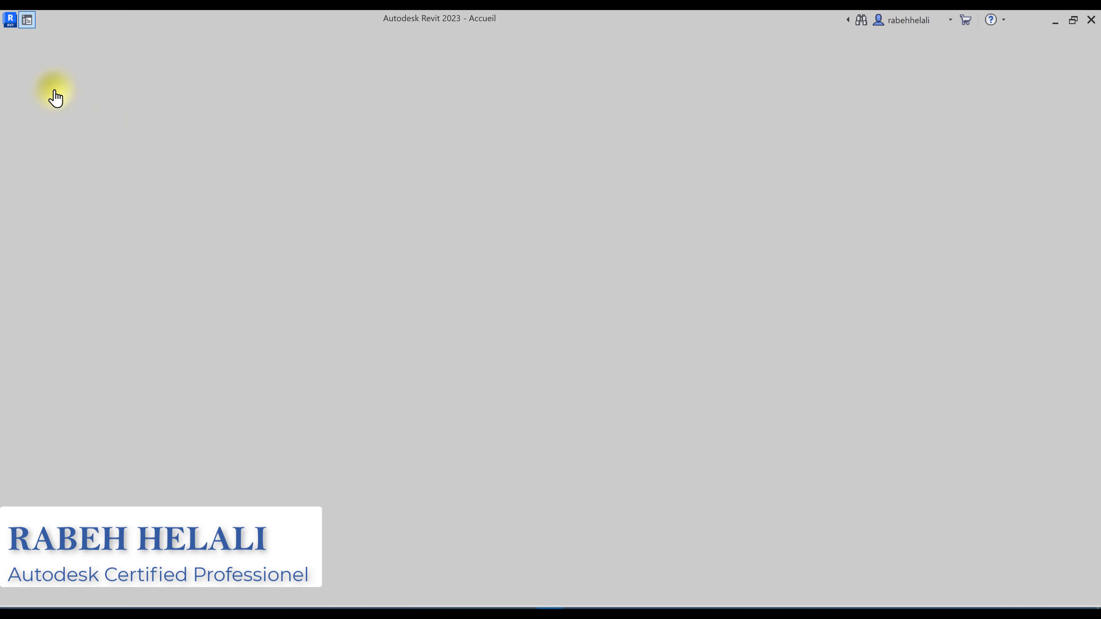